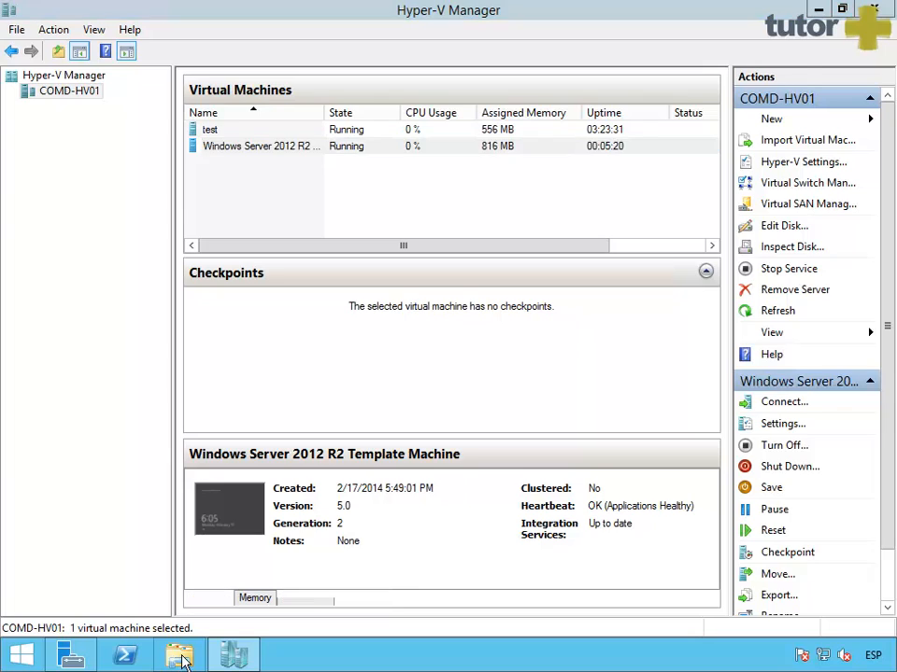
Step: Locate the Windows Server template disk file in D:\Hyper-V\Virtual Machines, then close Explorer
{"action": "double_click", "coordinate": [626, 386]}
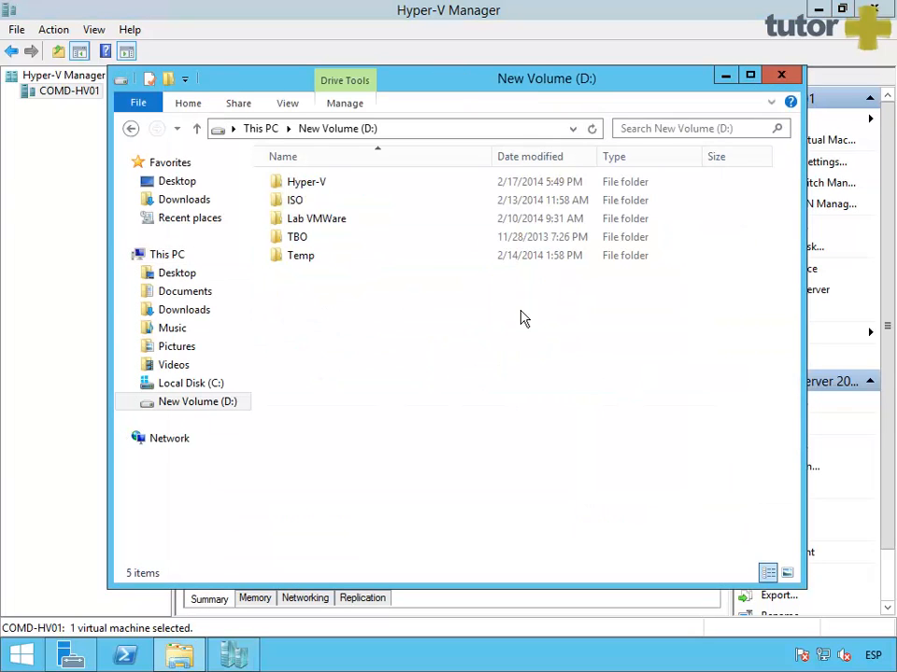
{"action": "double_click", "coordinate": [319, 187]}
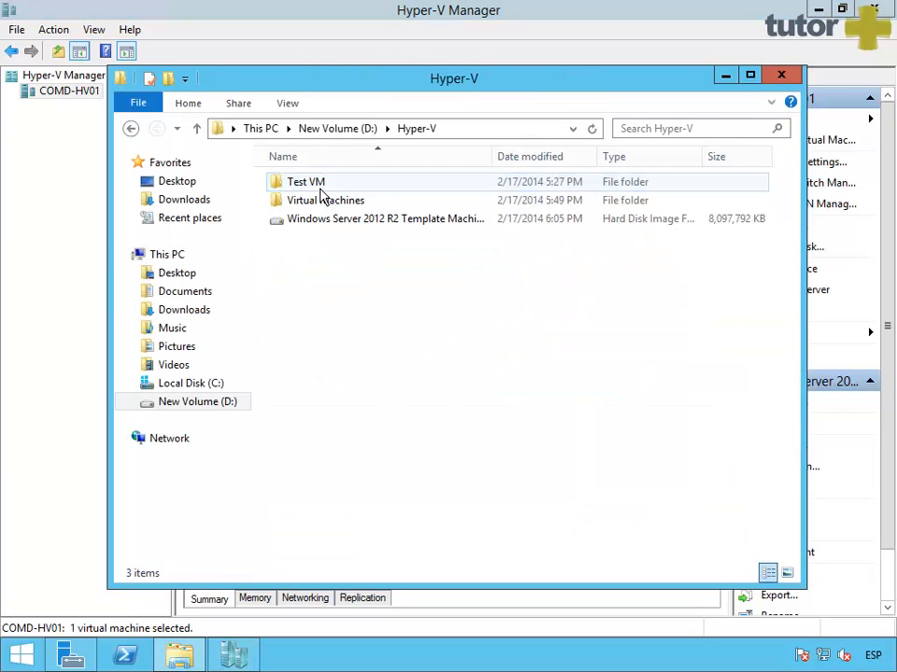
{"action": "left_click", "coordinate": [320, 205]}
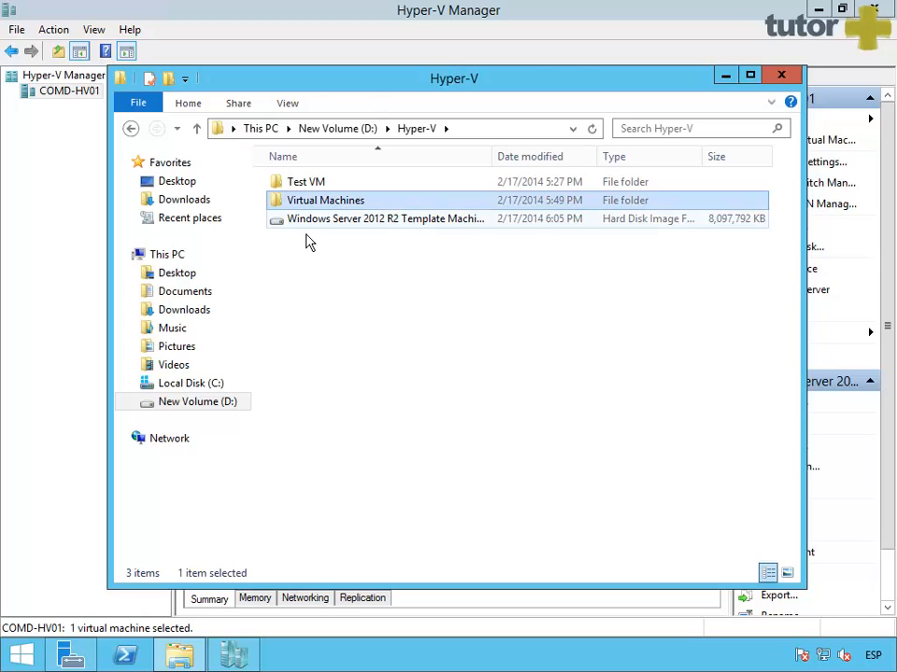
{"action": "left_click", "coordinate": [307, 224]}
{"action": "left_click", "coordinate": [310, 204]}
{"action": "left_click", "coordinate": [315, 225]}
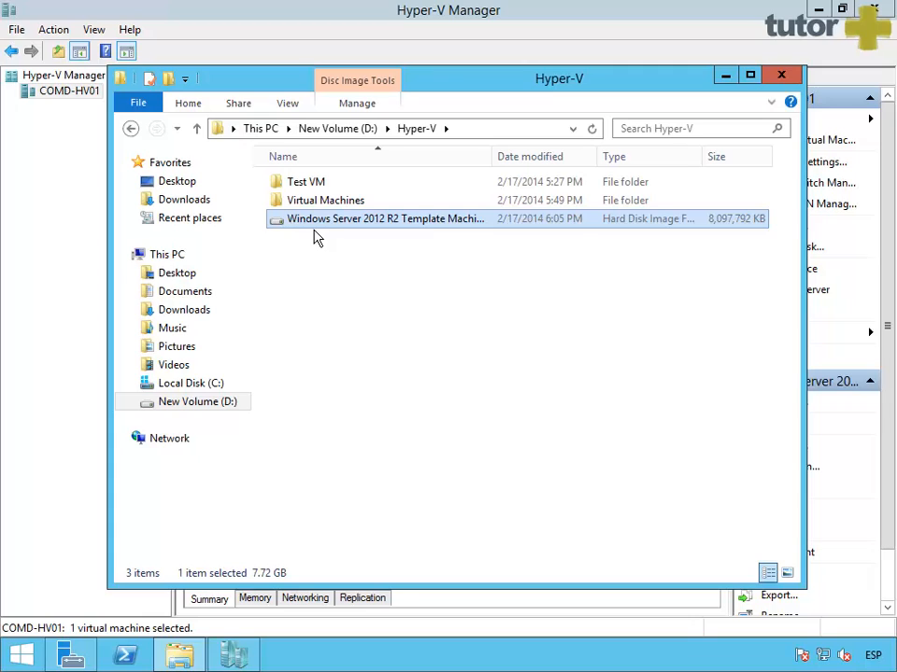
{"action": "left_click", "coordinate": [325, 203]}
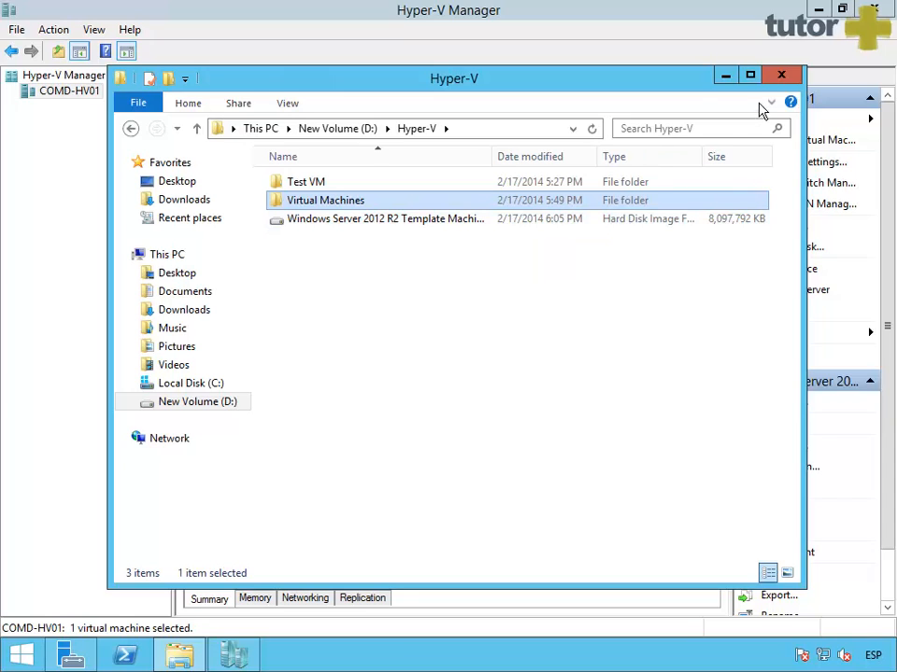
{"action": "left_click", "coordinate": [781, 75]}
Step: Start a Move of the Windows Server 2012 R2 template VM, choosing to move only its storage
{"action": "left_click", "coordinate": [281, 155]}
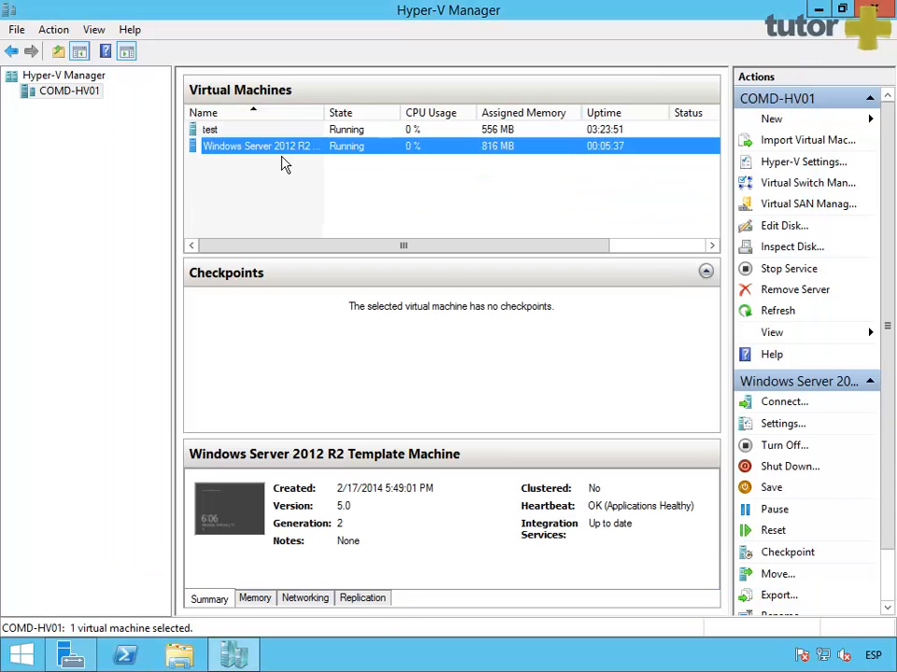
{"action": "right_click", "coordinate": [281, 156]}
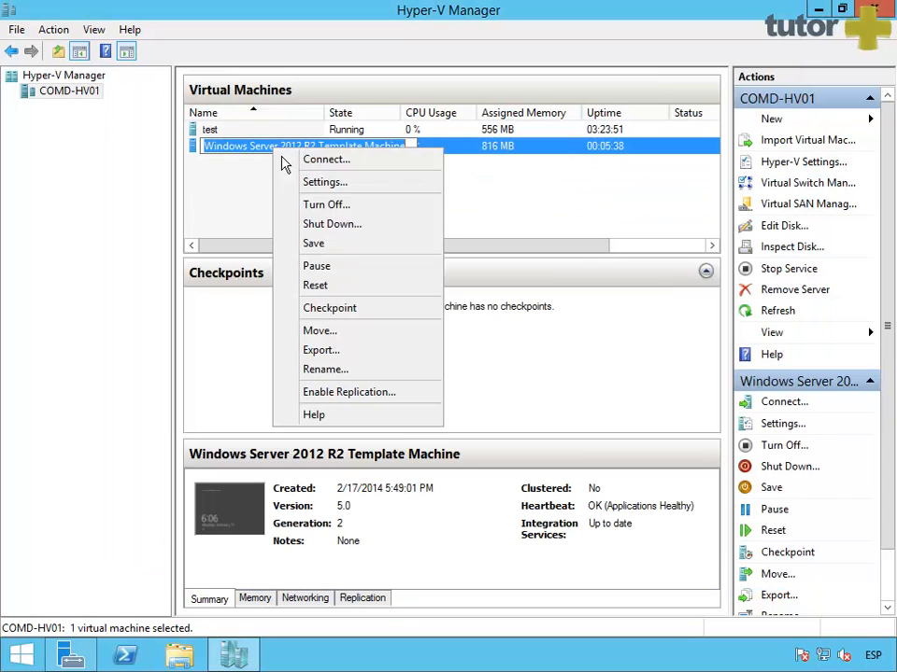
{"action": "left_click", "coordinate": [335, 336]}
{"action": "left_click", "coordinate": [564, 525]}
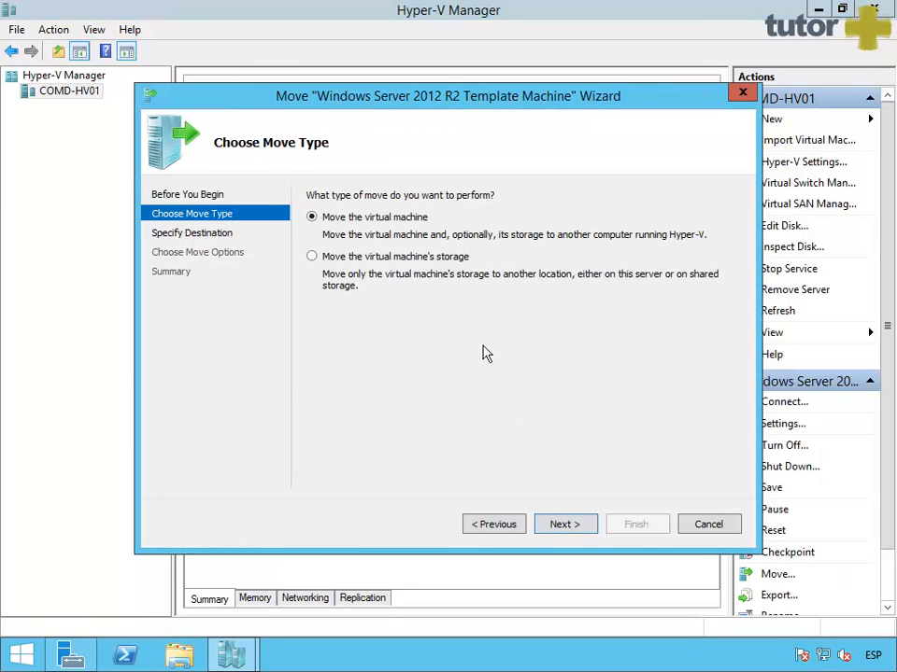
{"action": "left_click", "coordinate": [315, 258]}
{"action": "left_click", "coordinate": [543, 520]}
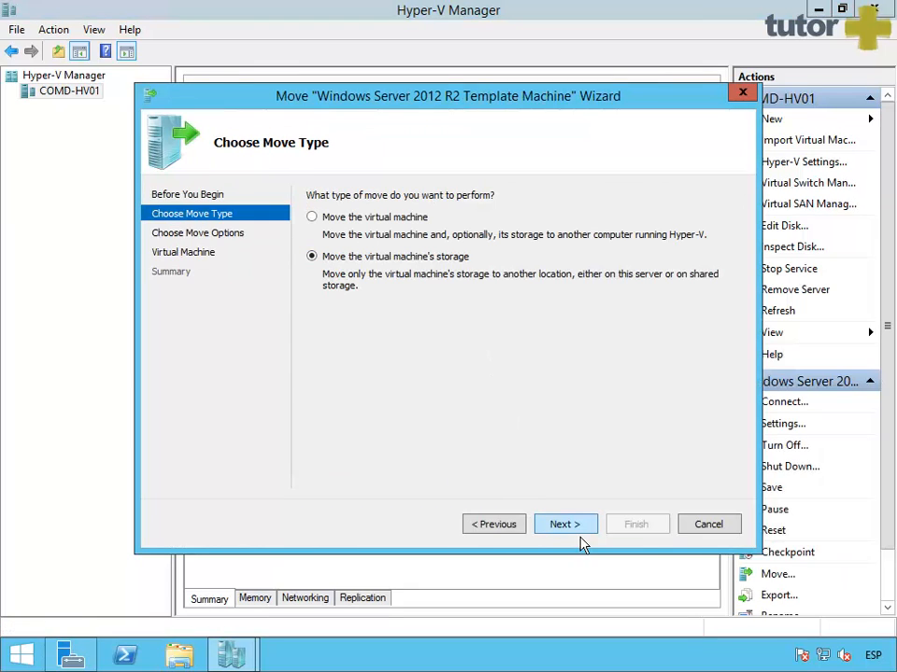
{"action": "left_click", "coordinate": [566, 525]}
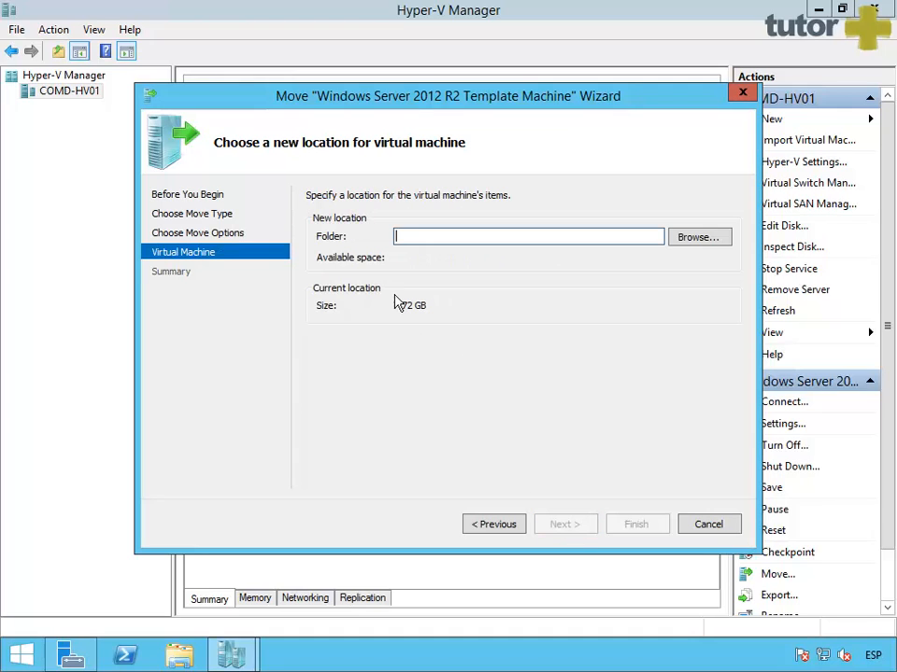
Step: Create and open a 'Windows Server 2012 R2 Template Machine' folder in D:\Hyper-V as the destination
{"action": "left_click", "coordinate": [718, 240]}
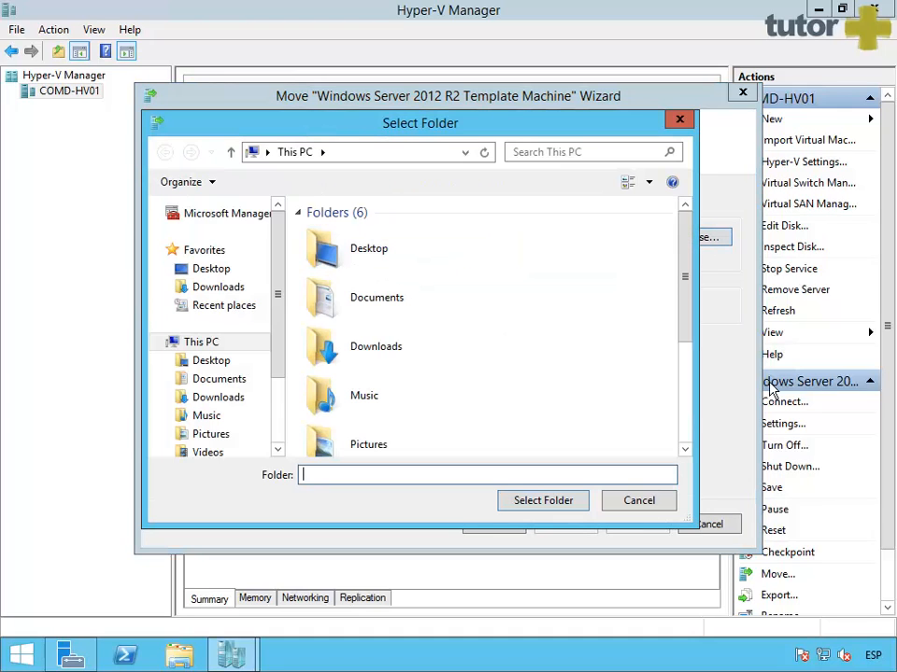
{"action": "left_click_drag", "start_coordinate": [693, 296], "coordinate": [703, 413]}
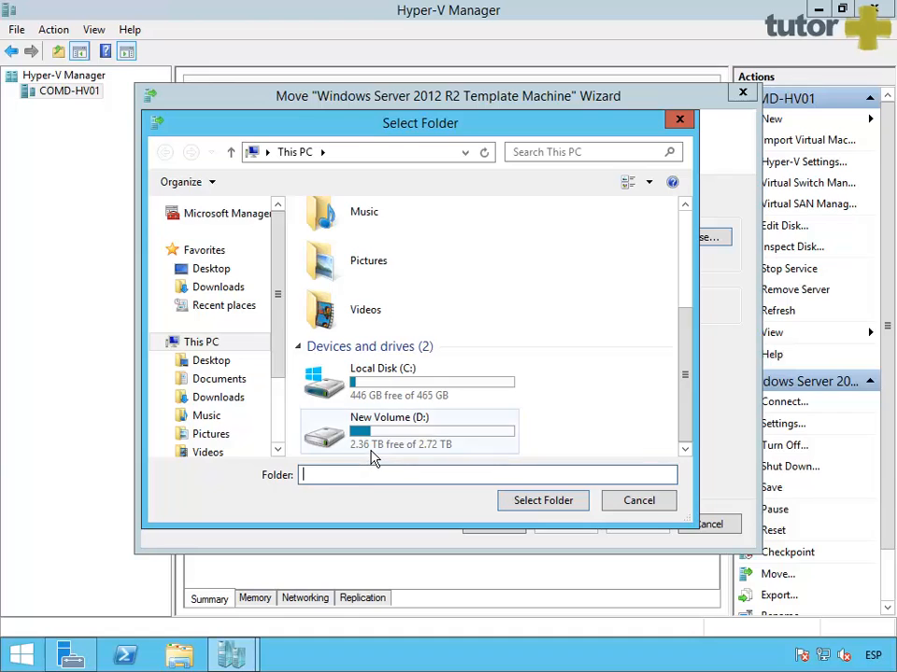
{"action": "double_click", "coordinate": [371, 451]}
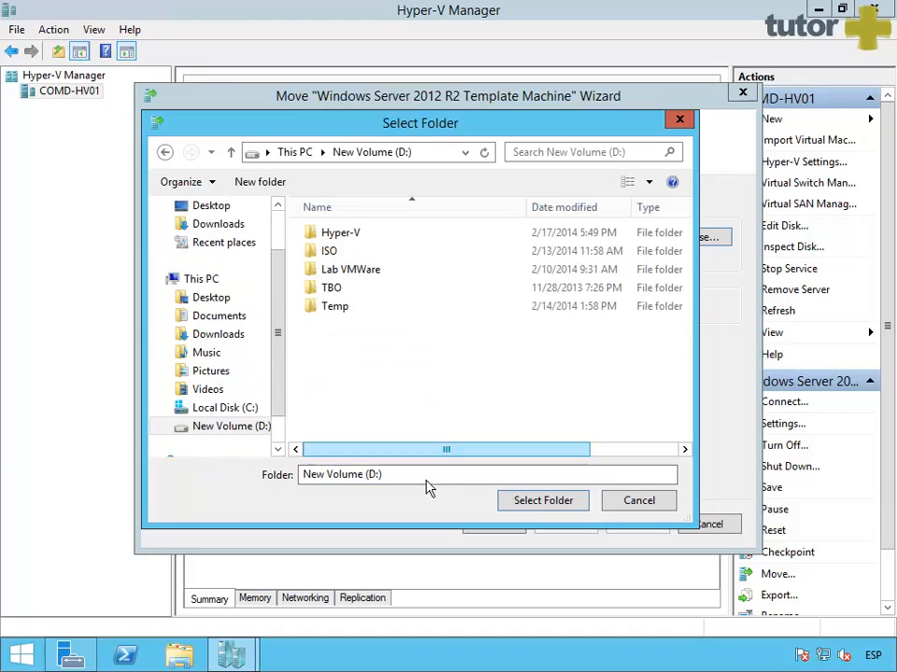
{"action": "double_click", "coordinate": [340, 232]}
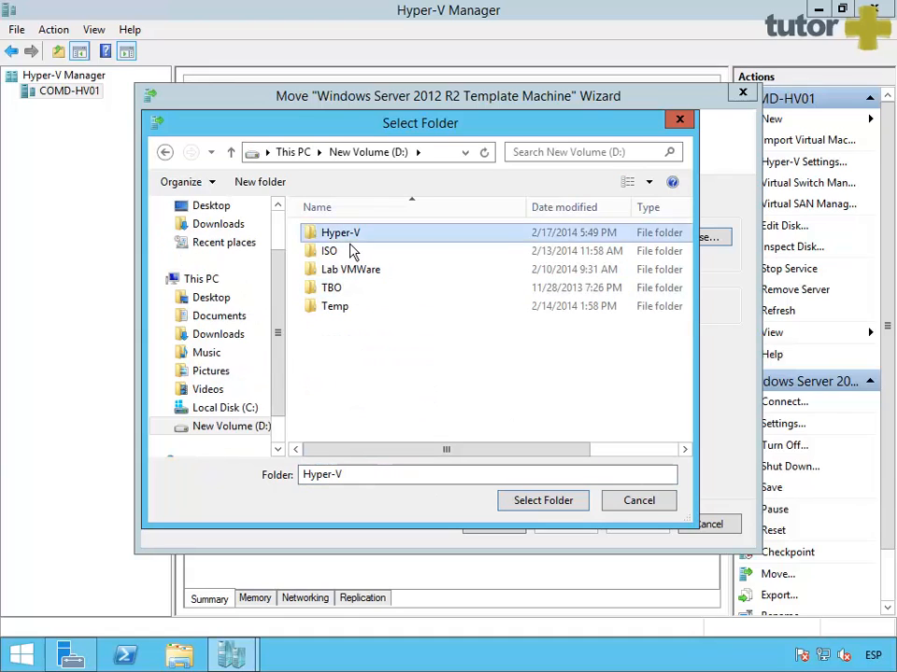
{"action": "left_click", "coordinate": [260, 181]}
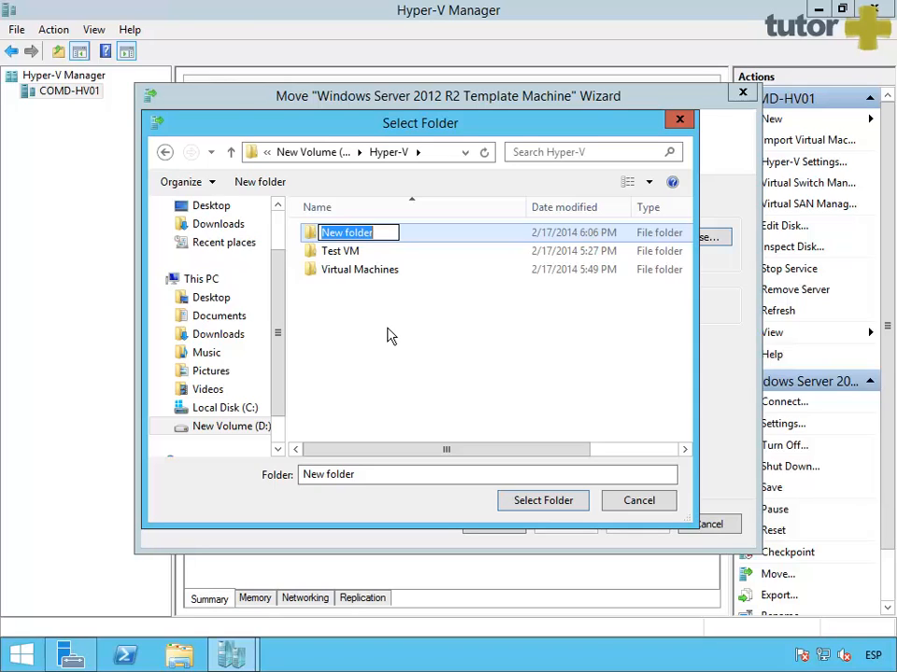
{"action": "type", "text": "Windows Ser"}
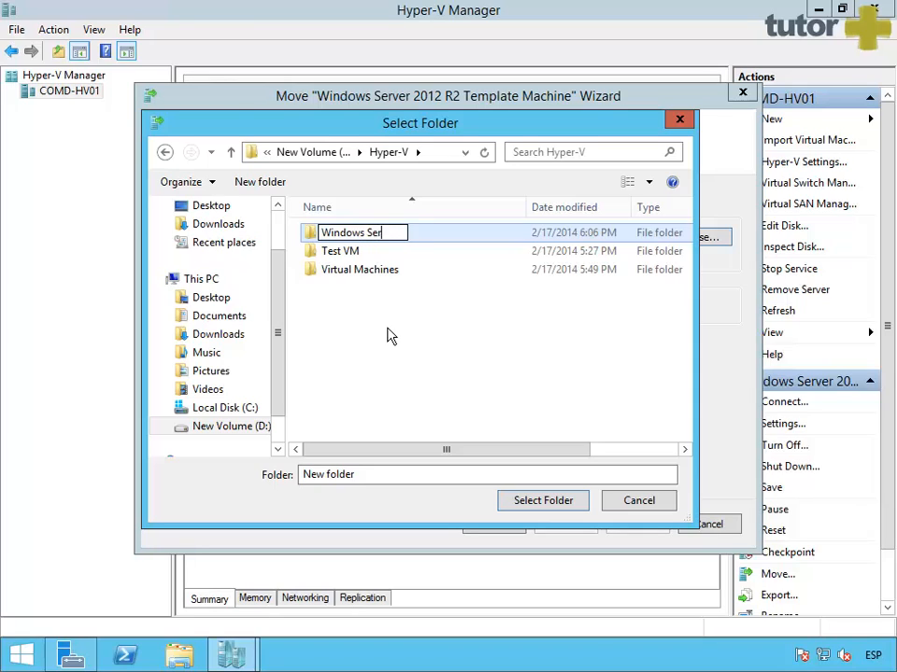
{"action": "type", "text": "ver 2012 "}
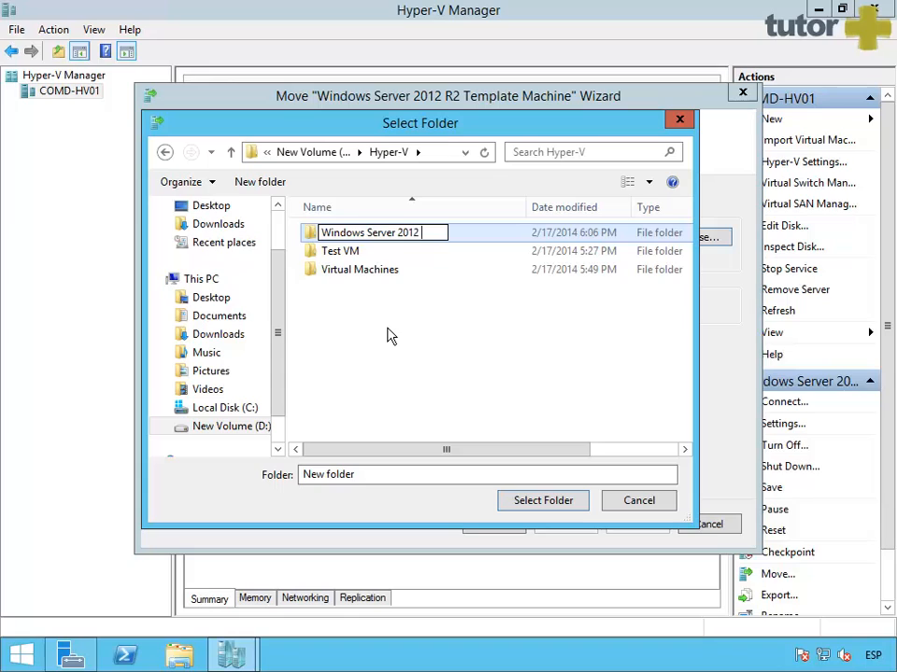
{"action": "type", "text": "R2 Templa"}
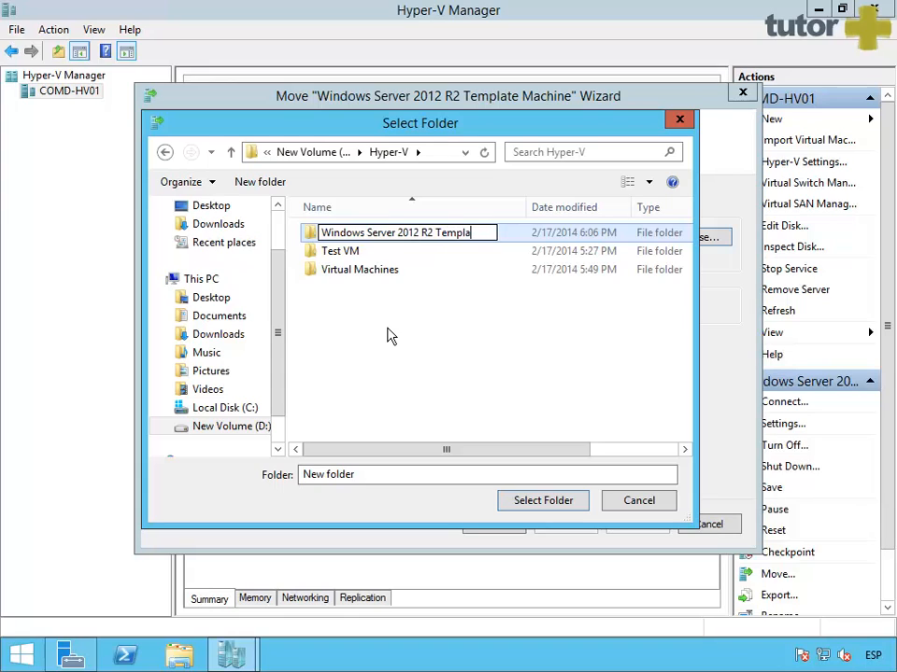
{"action": "type", "text": "te Machine"}
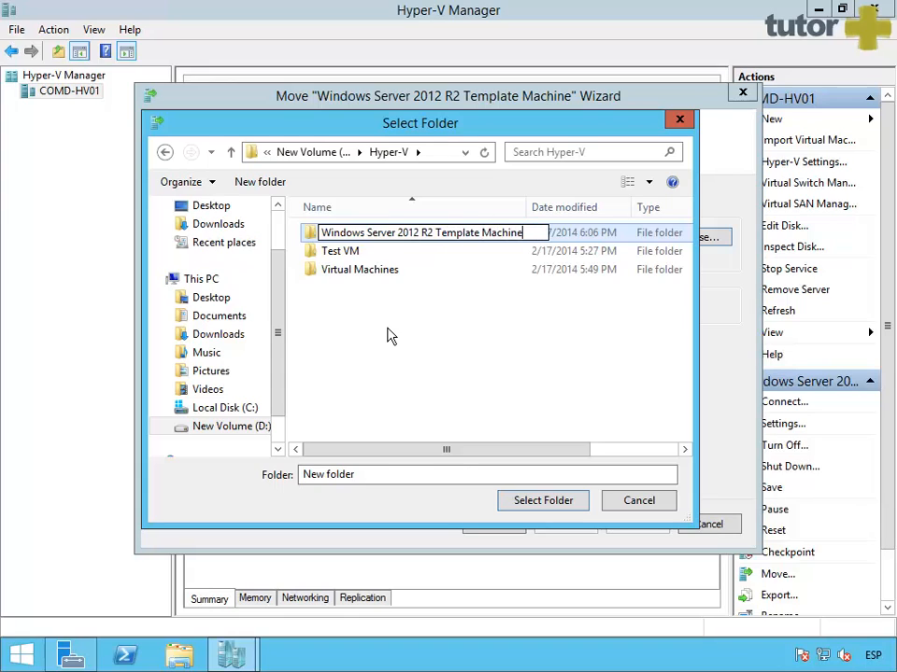
{"action": "key", "text": "Return"}
{"action": "double_click", "coordinate": [394, 271]}
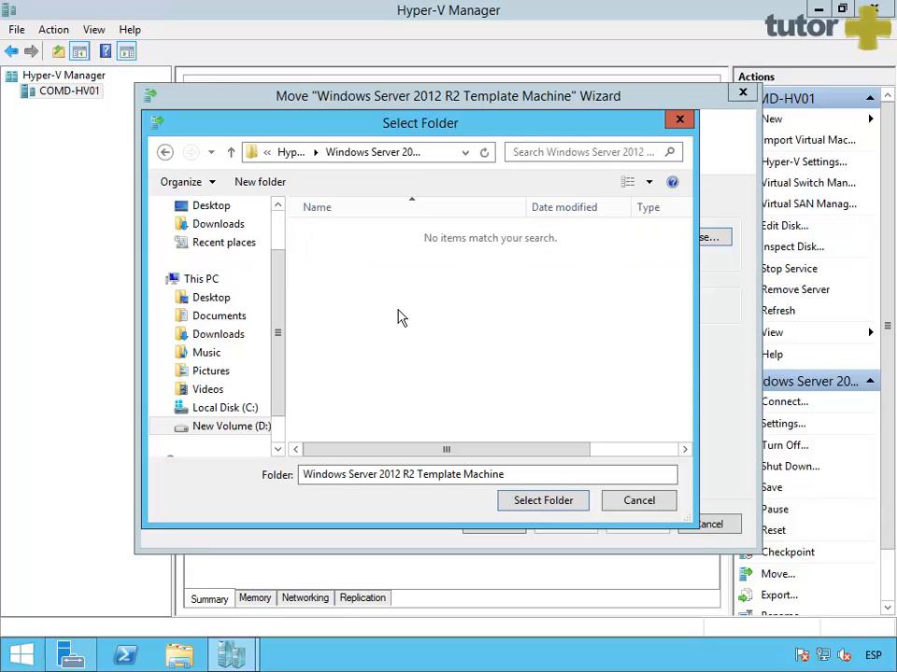
Step: Accept the new Template Machine folder as the destination and finish the storage move
{"action": "left_click", "coordinate": [557, 506]}
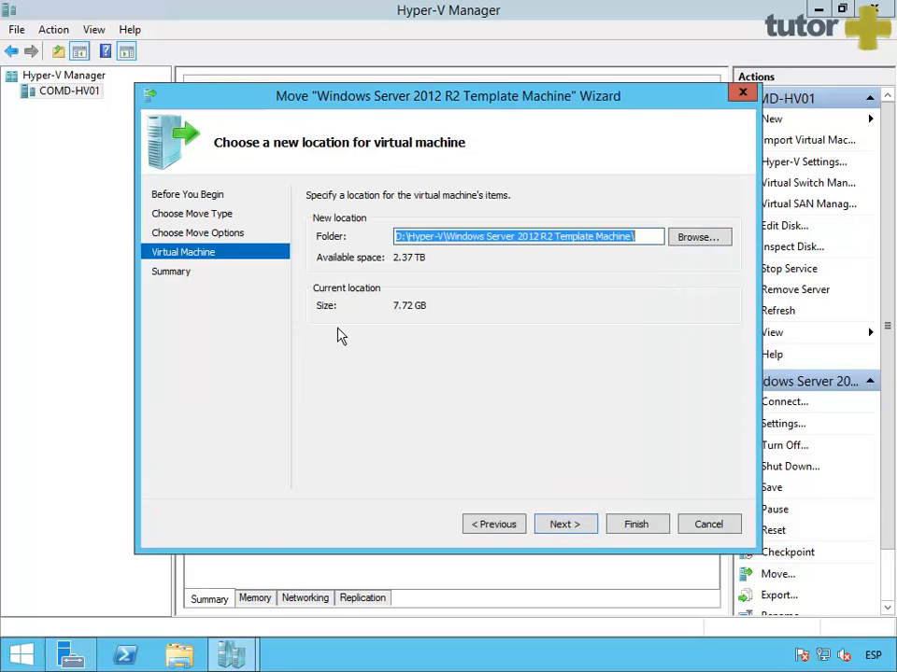
{"action": "left_click", "coordinate": [568, 530]}
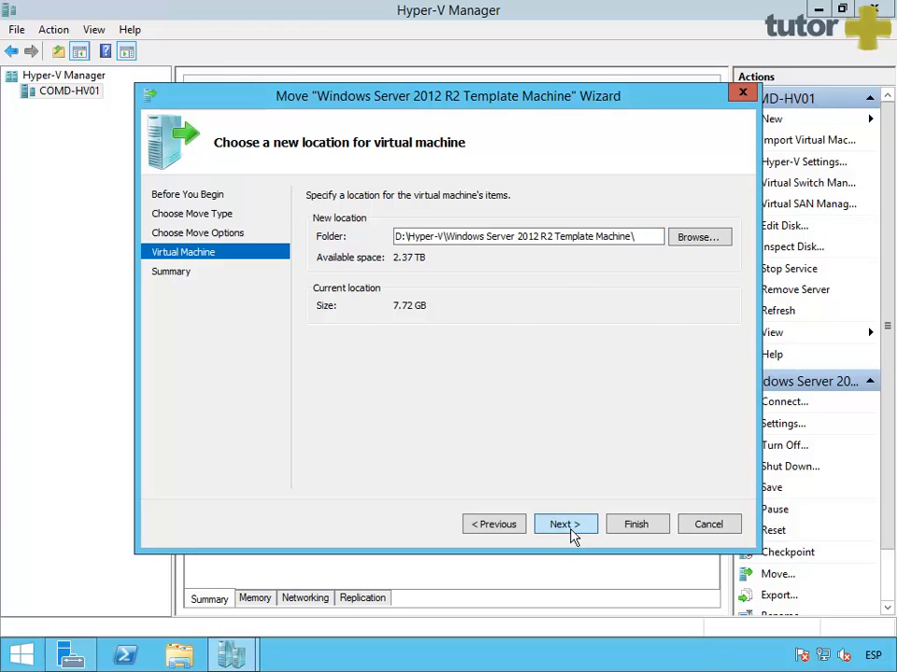
{"action": "left_click", "coordinate": [641, 530]}
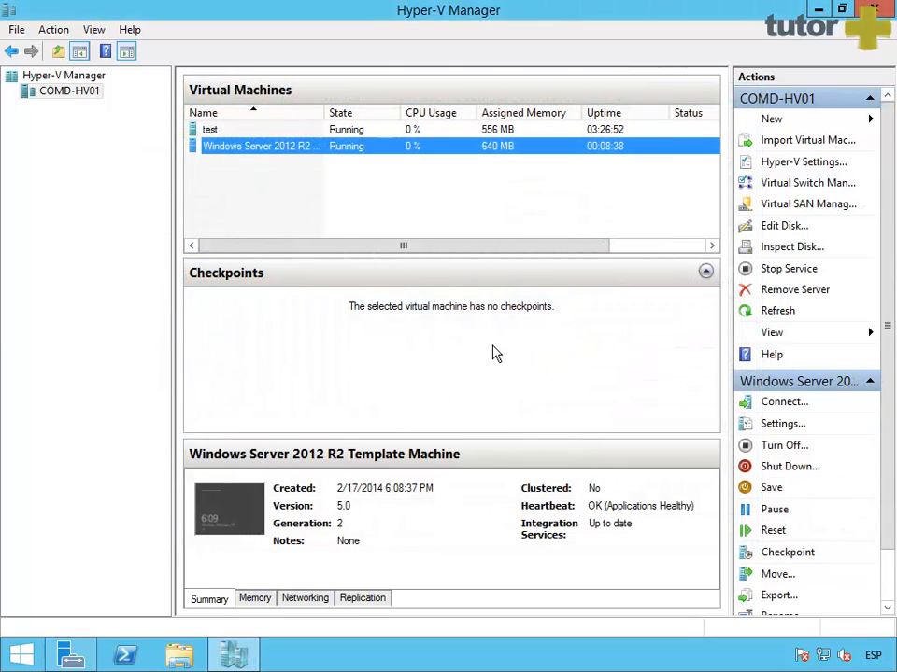
{"action": "right_click", "coordinate": [282, 147]}
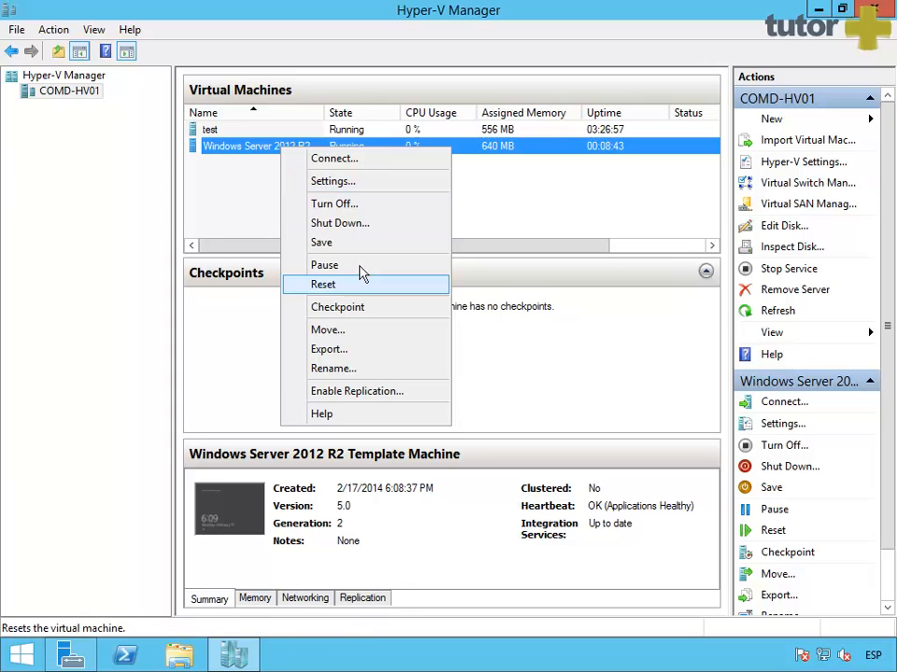
{"action": "left_click", "coordinate": [373, 183]}
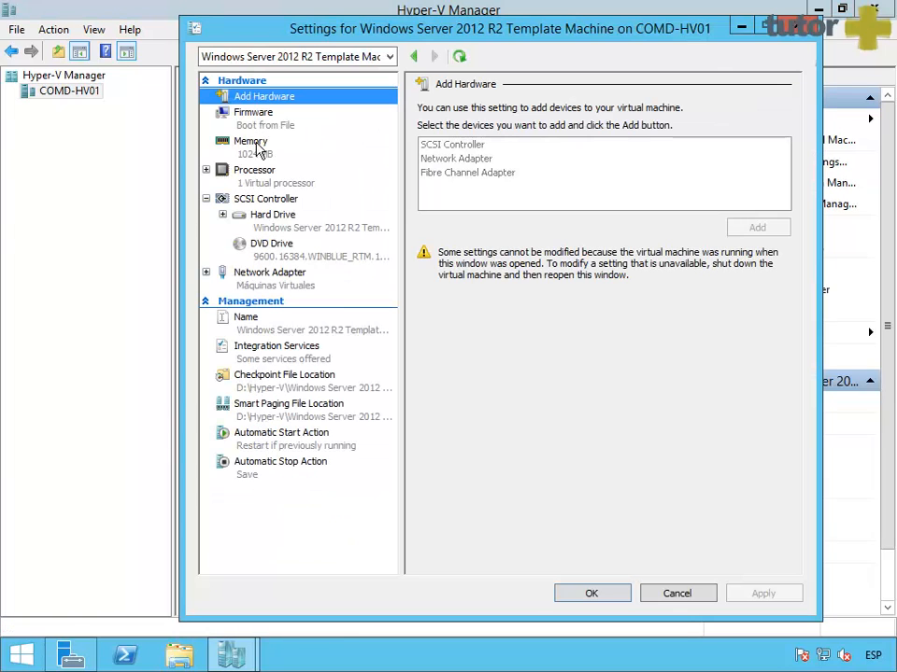
{"action": "left_click", "coordinate": [286, 230]}
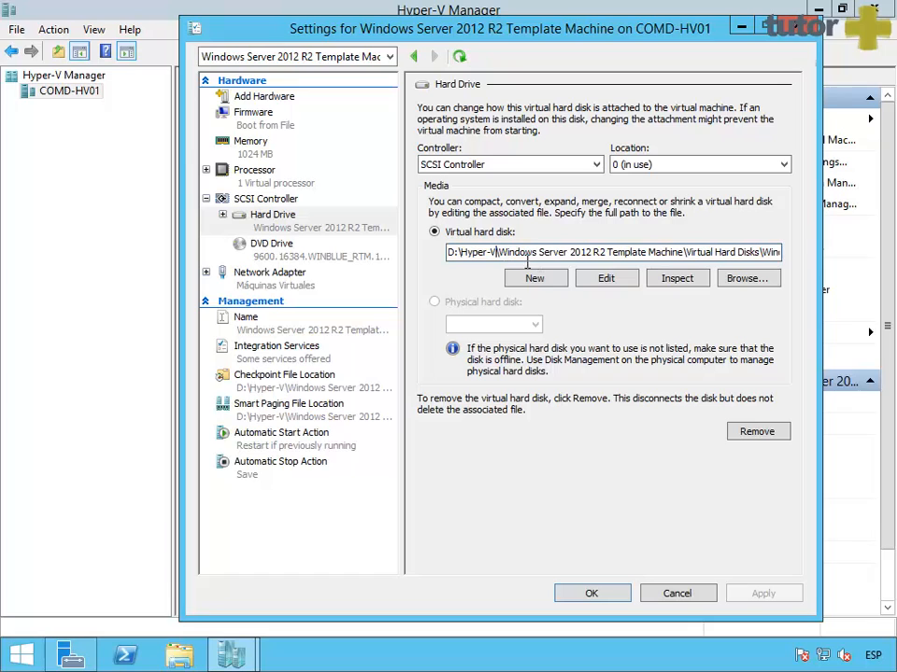
{"action": "left_click", "coordinate": [680, 595]}
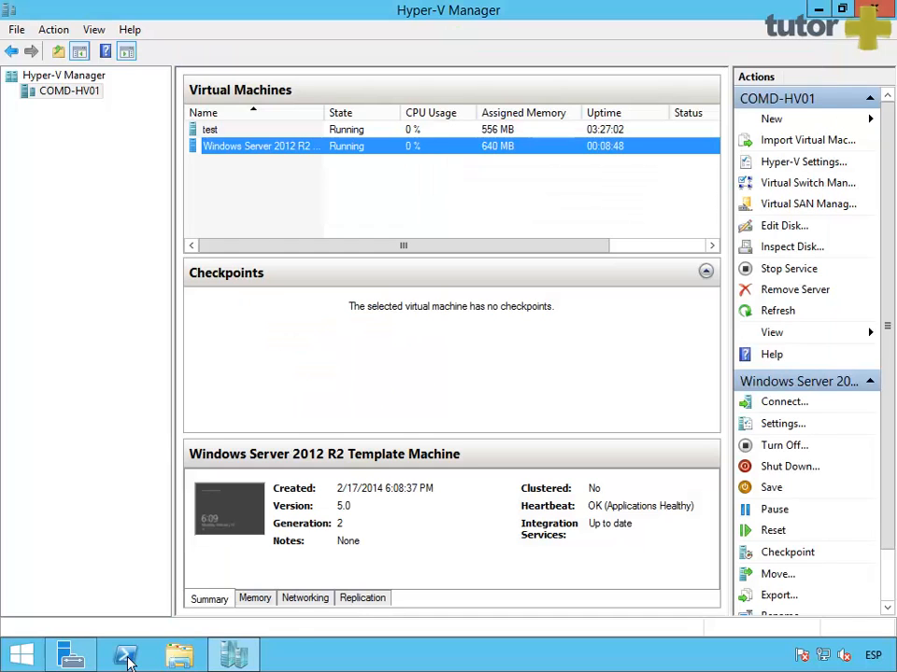
{"action": "left_click", "coordinate": [180, 654]}
Step: Check the moved VHDX under D:\Hyper-V\Windows Server 2012 R2 Template Machine\Virtual Hard Disks, then close Explorer
{"action": "double_click", "coordinate": [608, 372]}
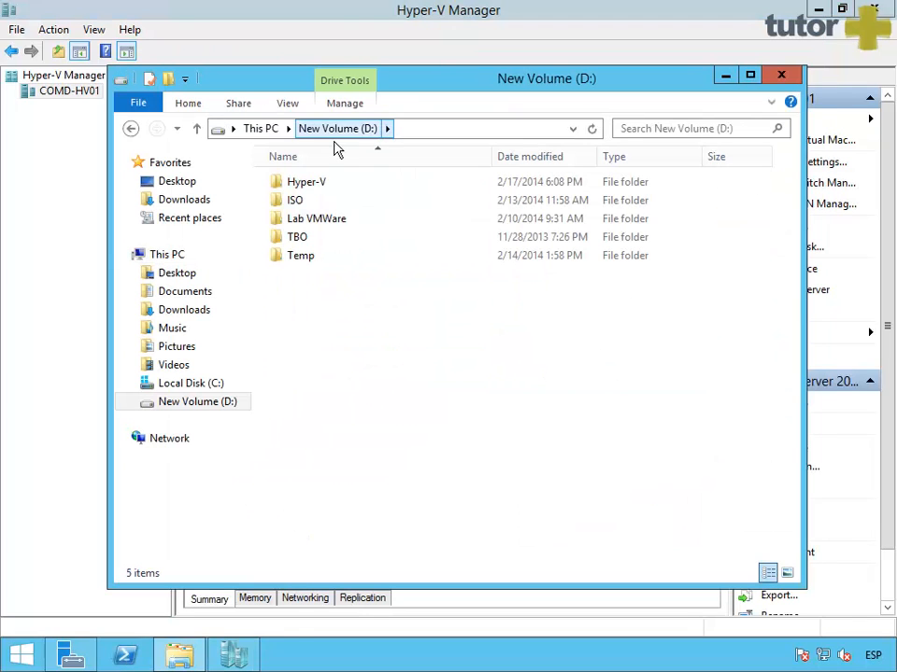
{"action": "double_click", "coordinate": [319, 184]}
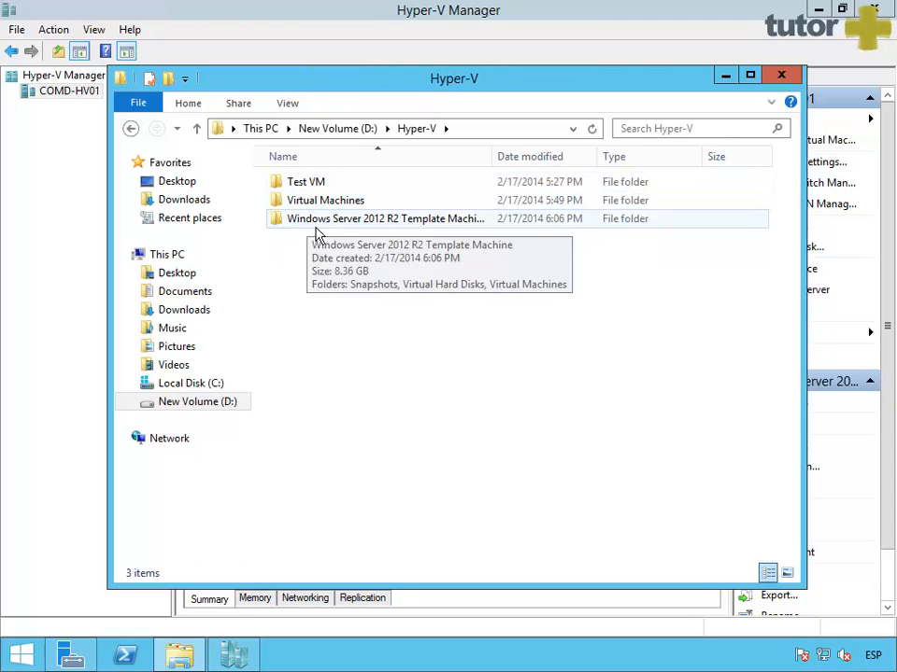
{"action": "double_click", "coordinate": [315, 224]}
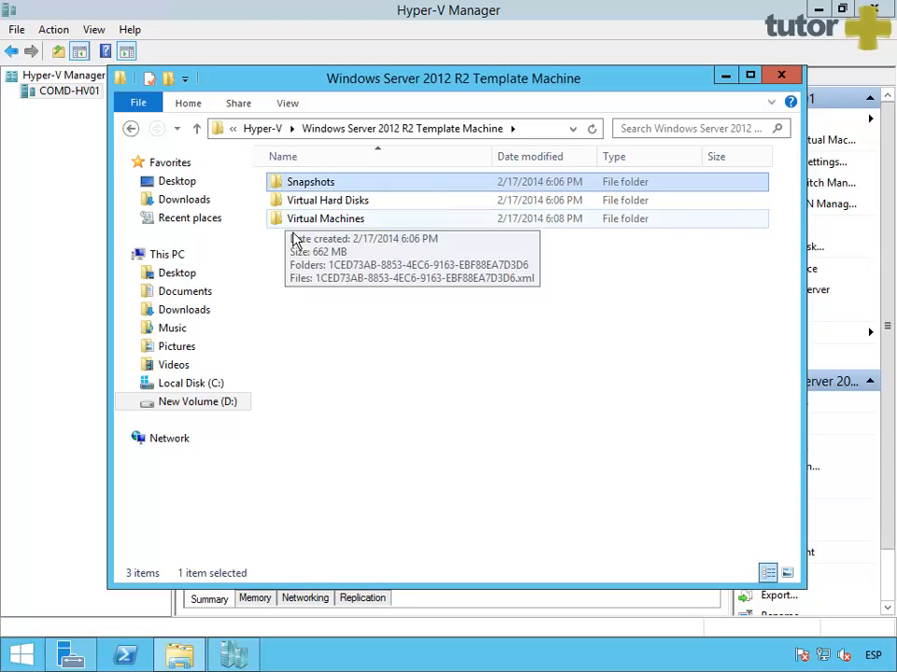
{"action": "double_click", "coordinate": [322, 201]}
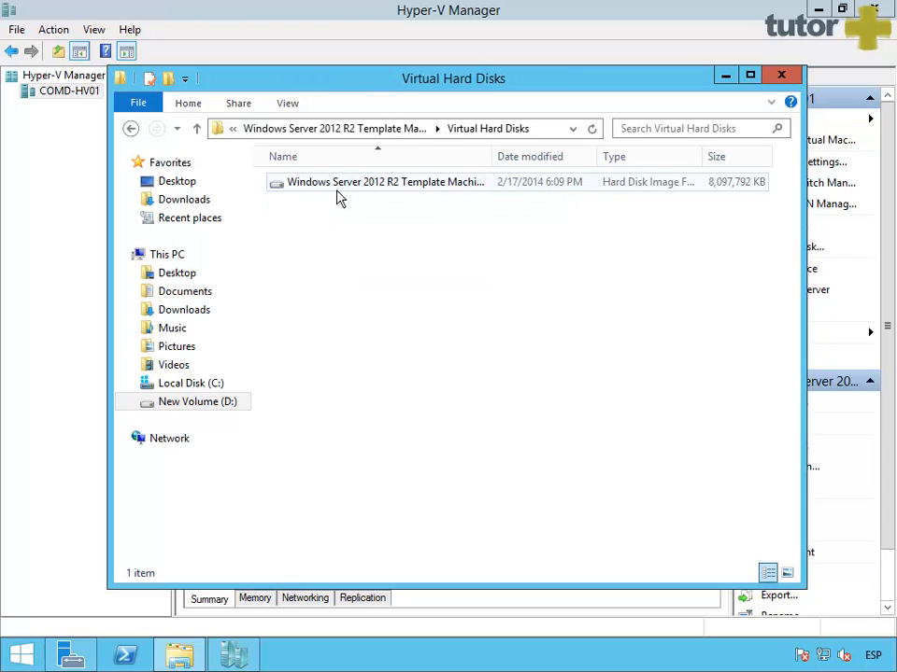
{"action": "left_click", "coordinate": [342, 187]}
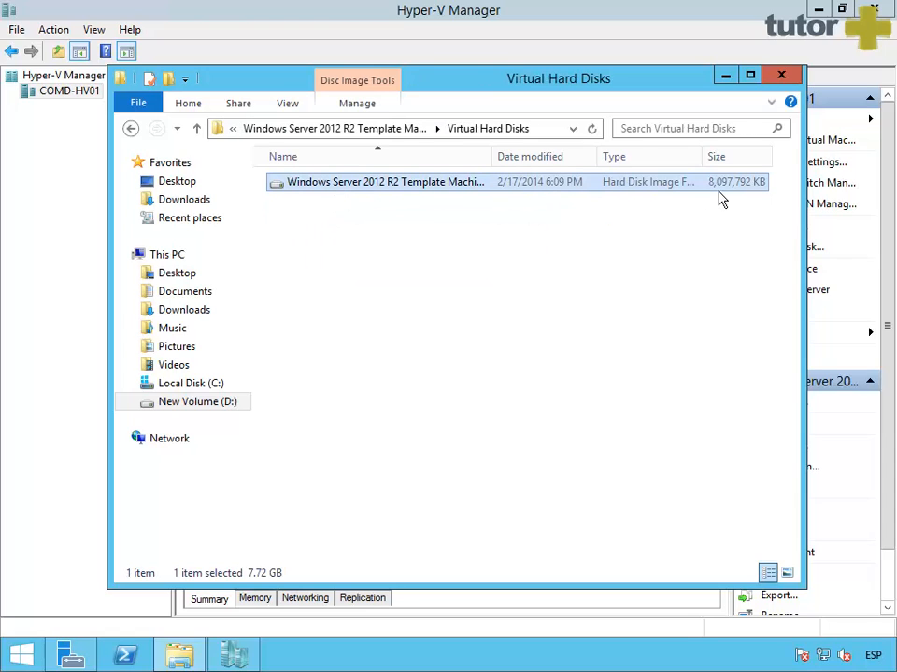
{"action": "left_click", "coordinate": [780, 74]}
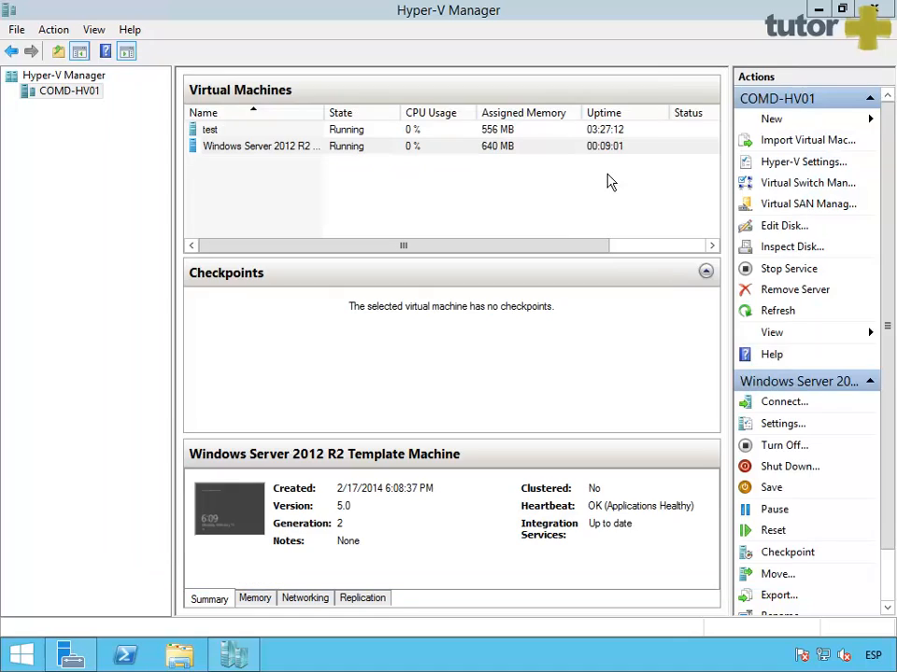
{"action": "left_click", "coordinate": [278, 149]}
{"action": "left_click", "coordinate": [277, 151]}
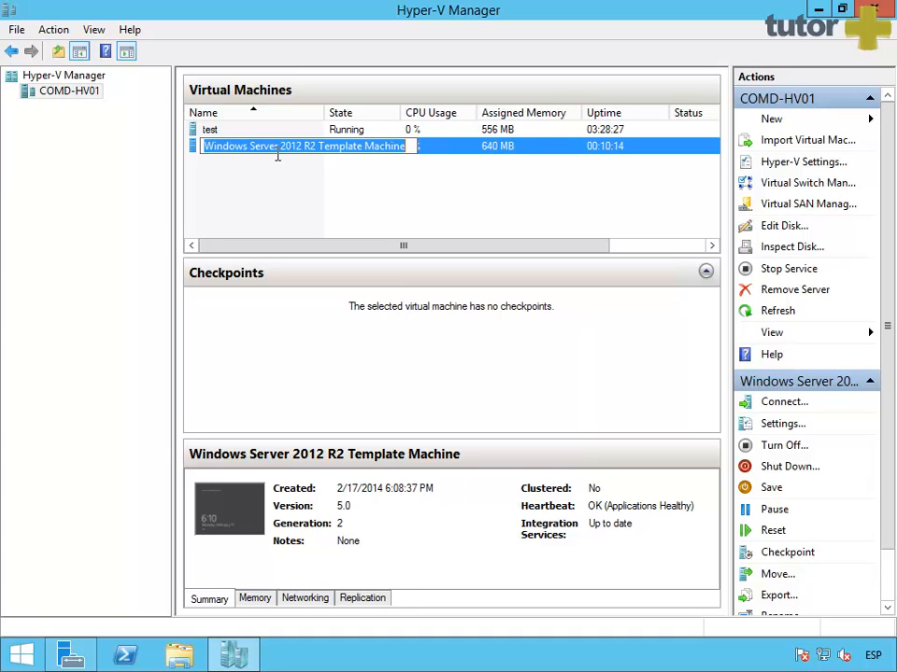
{"action": "left_click", "coordinate": [268, 194]}
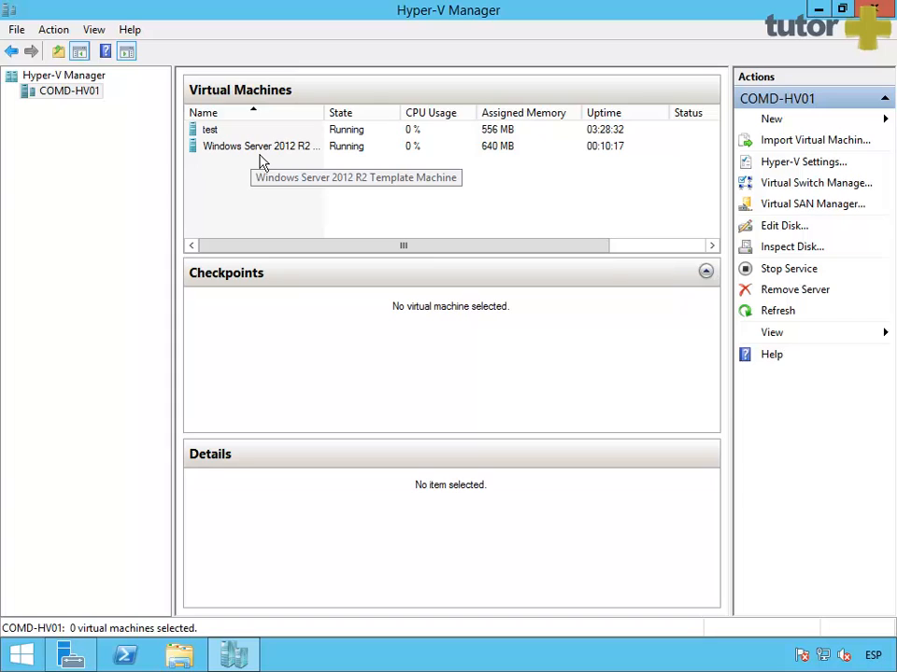
Step: Open a connection to the template machine at 1024 by 768 and expand its options
{"action": "double_click", "coordinate": [260, 150]}
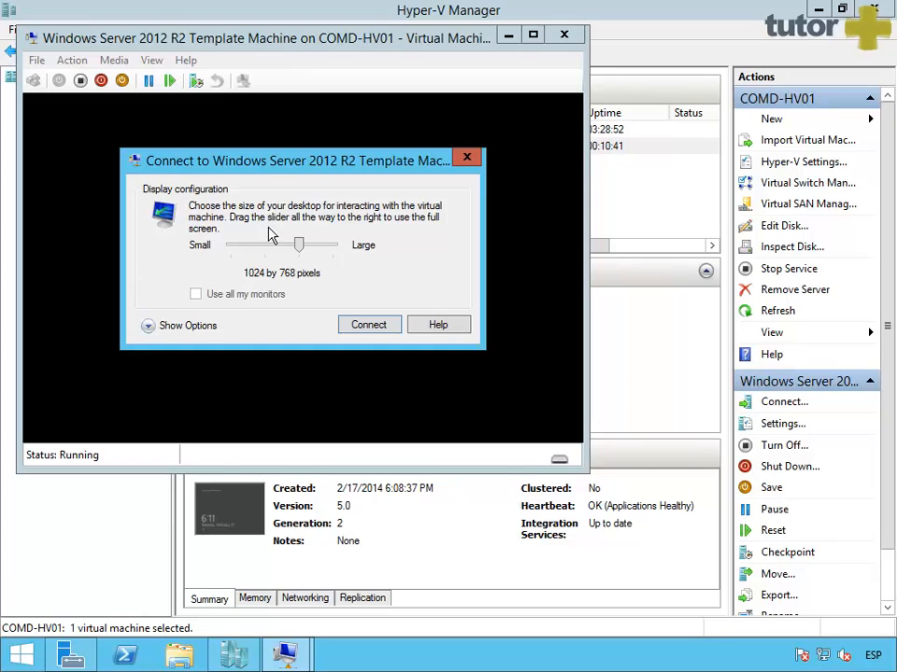
{"action": "mouse_move", "coordinate": [310, 256]}
{"action": "left_mouse_down"}
{"action": "mouse_move", "coordinate": [268, 261]}
{"action": "mouse_move", "coordinate": [306, 256]}
{"action": "left_mouse_up"}
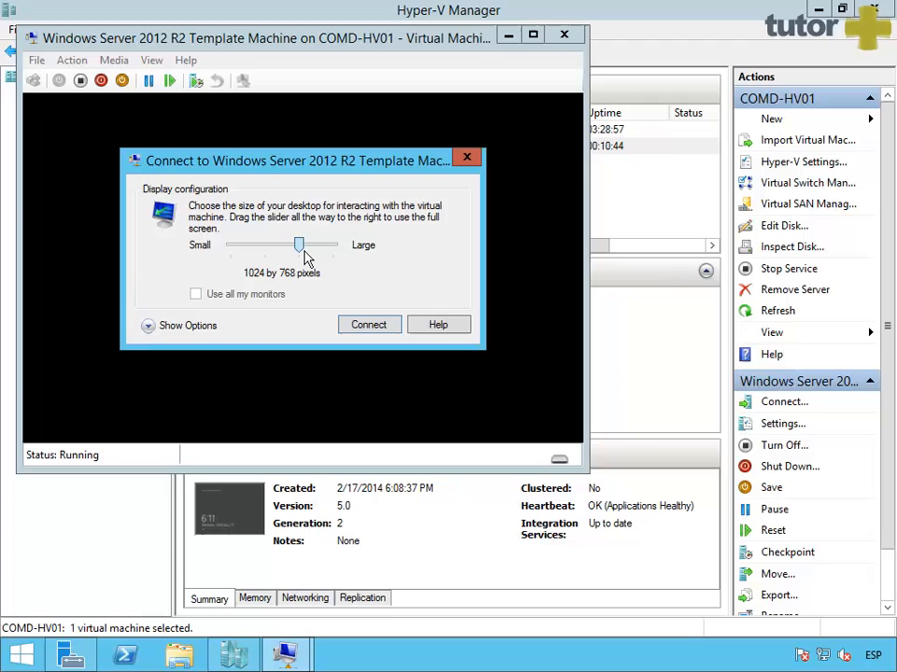
{"action": "left_click", "coordinate": [164, 326]}
Step: Review the Local Resources extra devices and remote audio settings unchanged, then go back to Display
{"action": "left_click", "coordinate": [213, 194]}
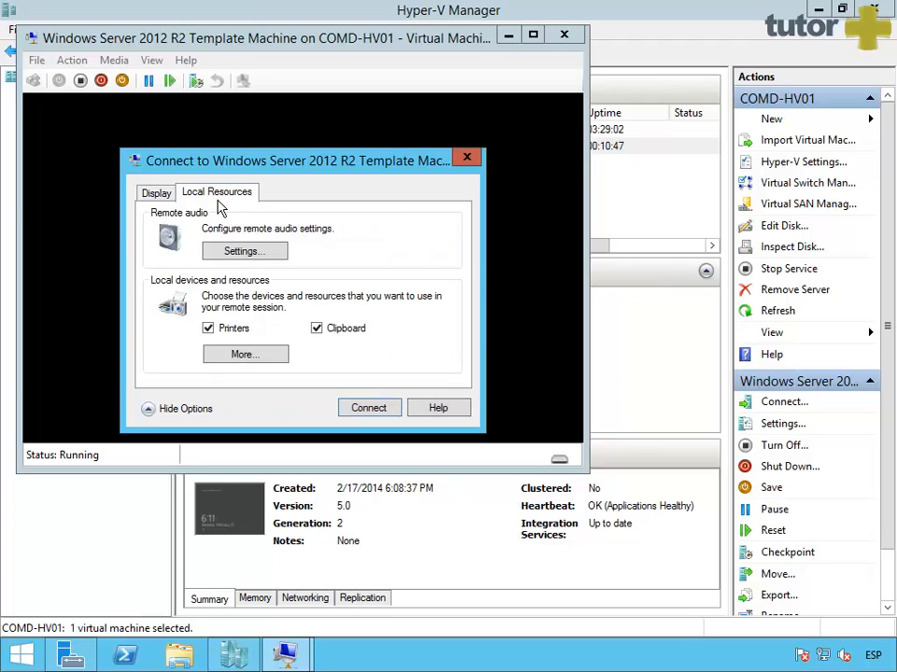
{"action": "left_click", "coordinate": [242, 360]}
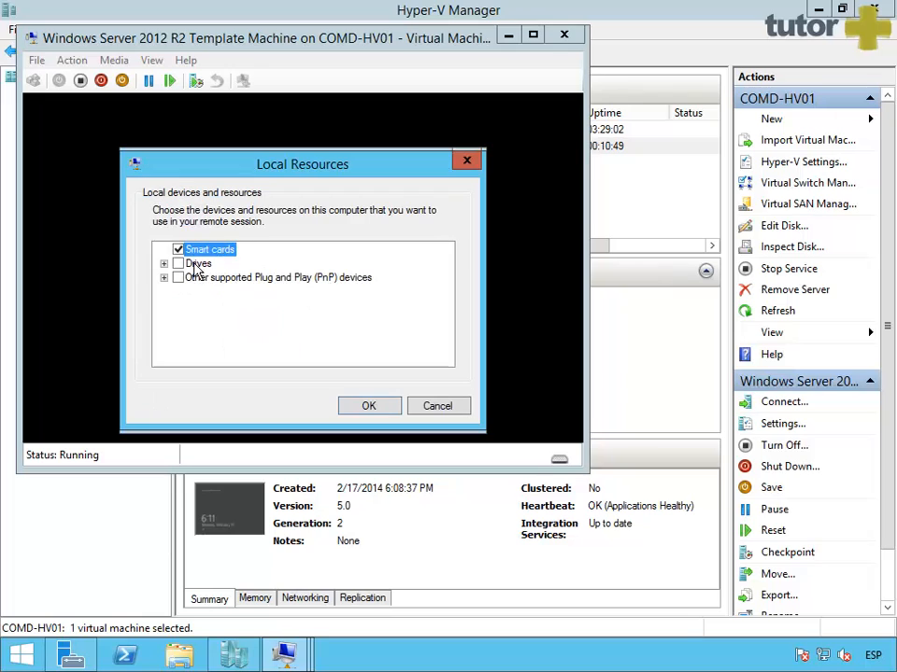
{"action": "left_click", "coordinate": [439, 409]}
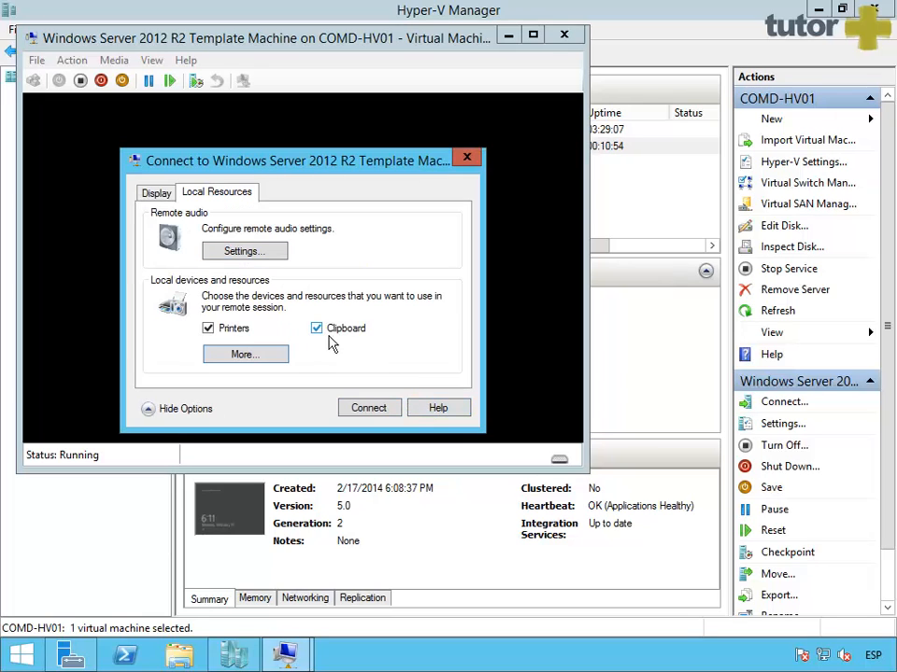
{"action": "left_click", "coordinate": [235, 252]}
{"action": "left_click", "coordinate": [437, 384]}
{"action": "left_click", "coordinate": [156, 200]}
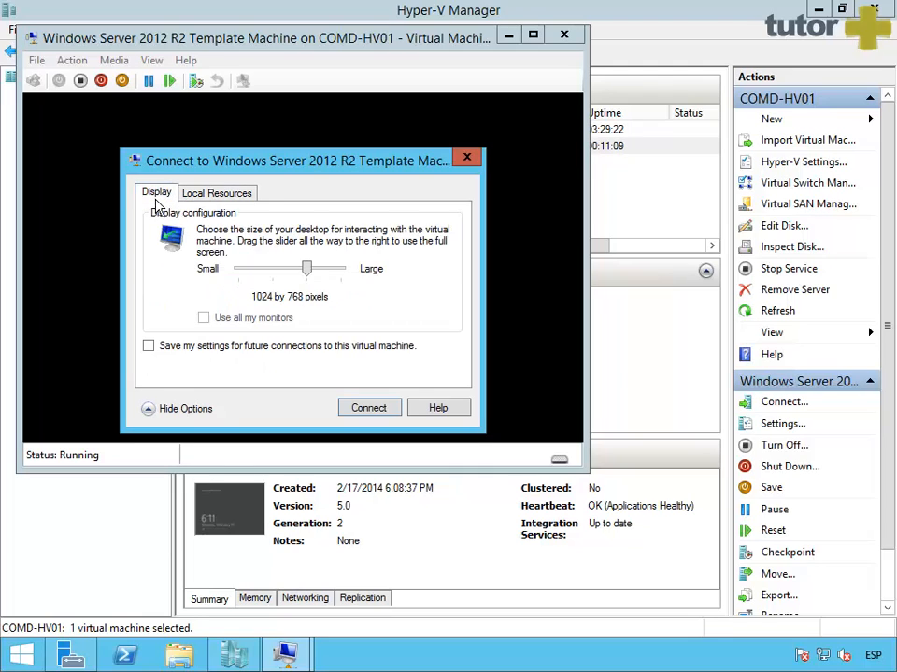
Step: Connect, sign in as Administrator with its password, go full screen and open Start
{"action": "left_click", "coordinate": [382, 422]}
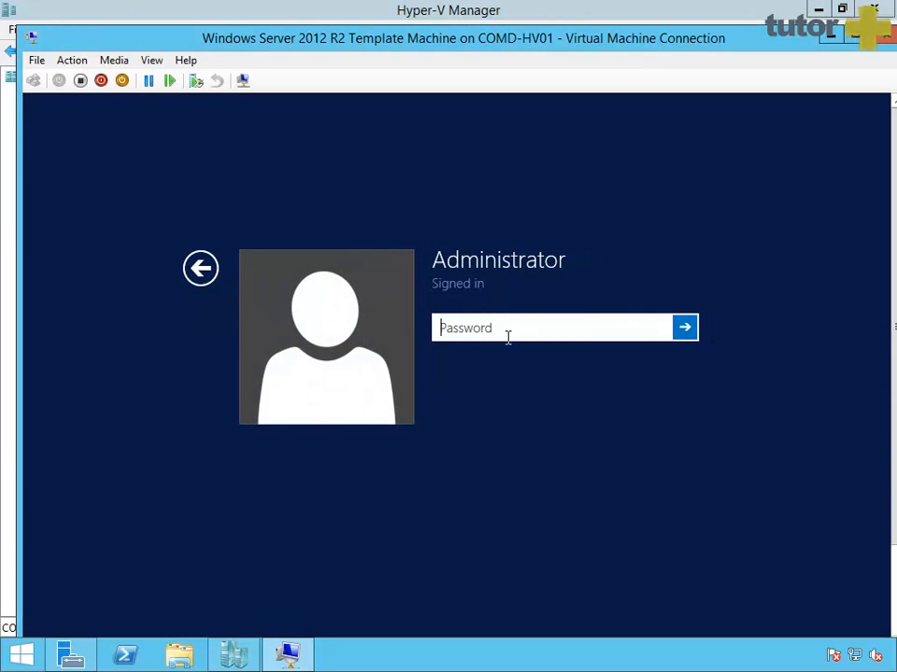
{"action": "type", "text": "Pa$$w0rd"}
{"action": "key", "text": "Return"}
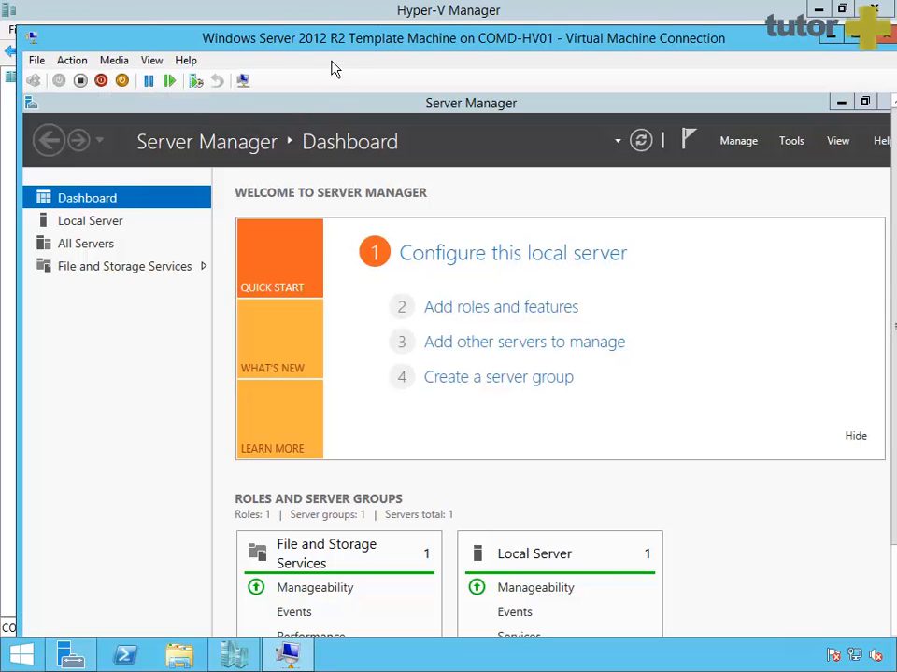
{"action": "key", "text": "ctrl+alt+Break"}
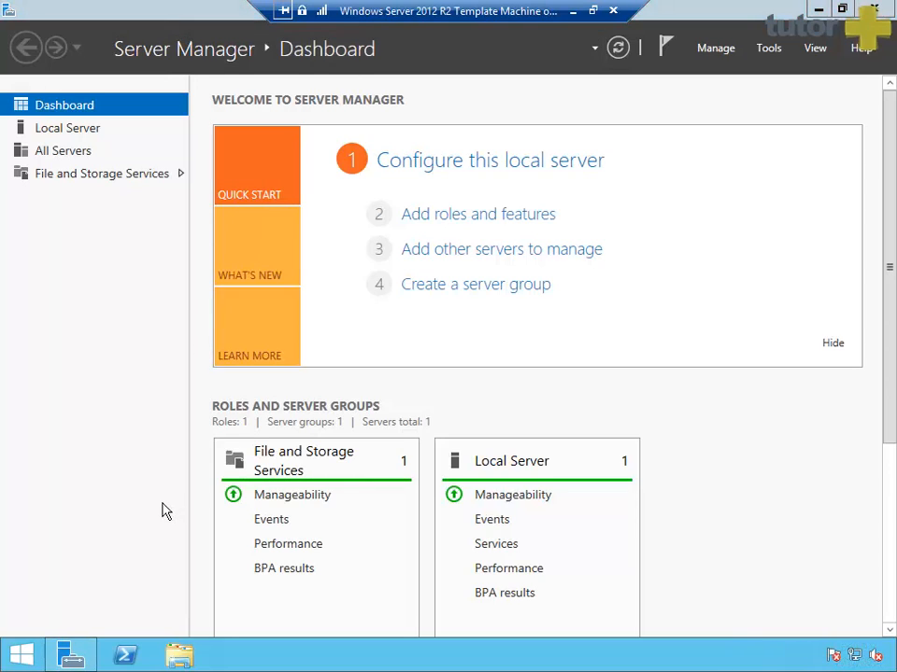
{"action": "left_click", "coordinate": [32, 662]}
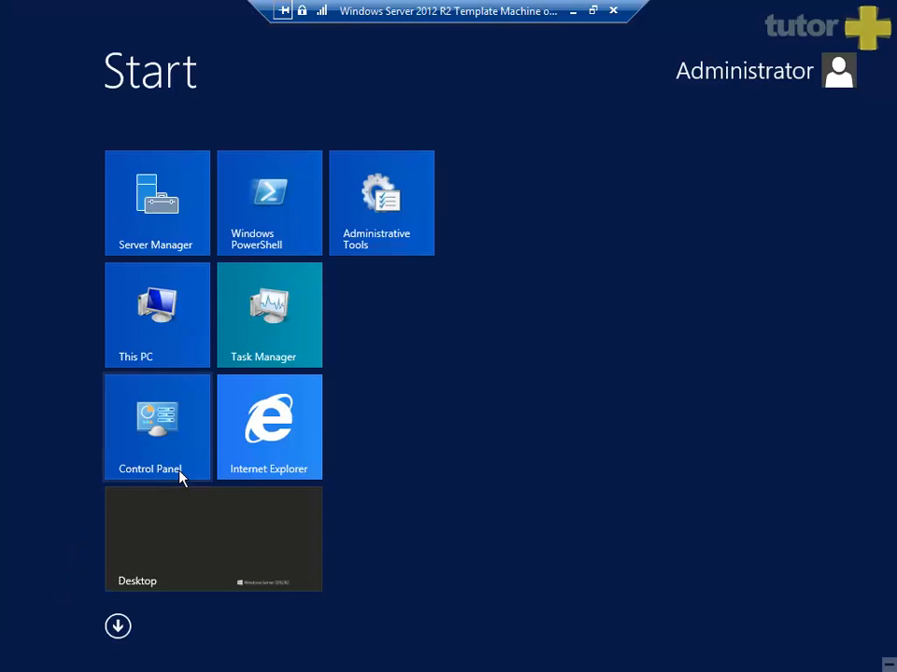
Step: Launch Command Prompt from a 'cmd' Start search and move its window lower
{"action": "type", "text": "cmd"}
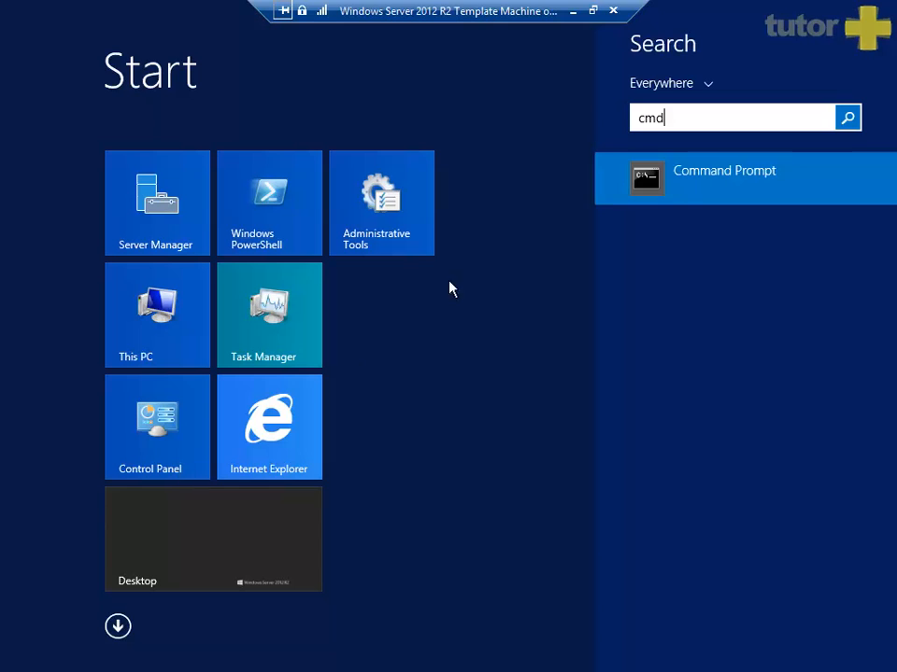
{"action": "left_click", "coordinate": [681, 198]}
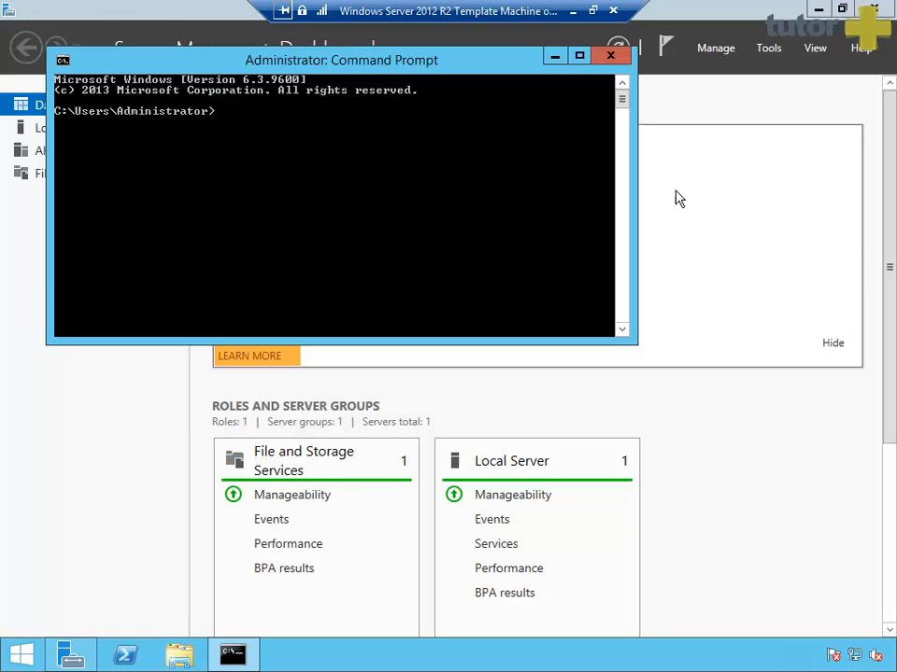
{"action": "left_click_drag", "start_coordinate": [332, 69], "coordinate": [390, 213]}
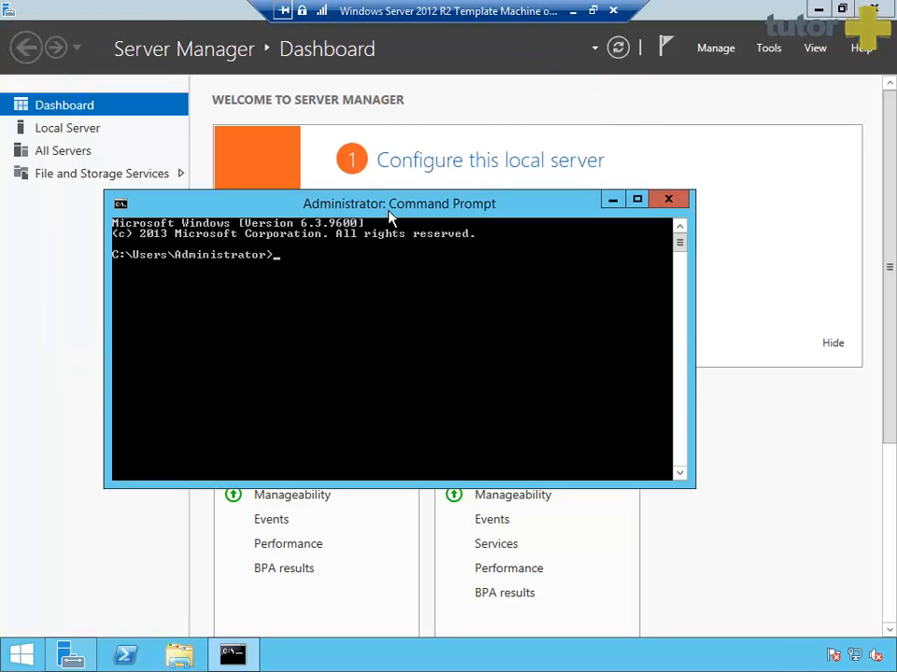
Step: Change to C:\Windows\System32\Sysprep with Tab completion and list it with dir
{"action": "type", "text": "cd "}
{"action": "type", "text": "\\"}
{"action": "key", "text": "Return"}
{"action": "type", "text": "cd win"}
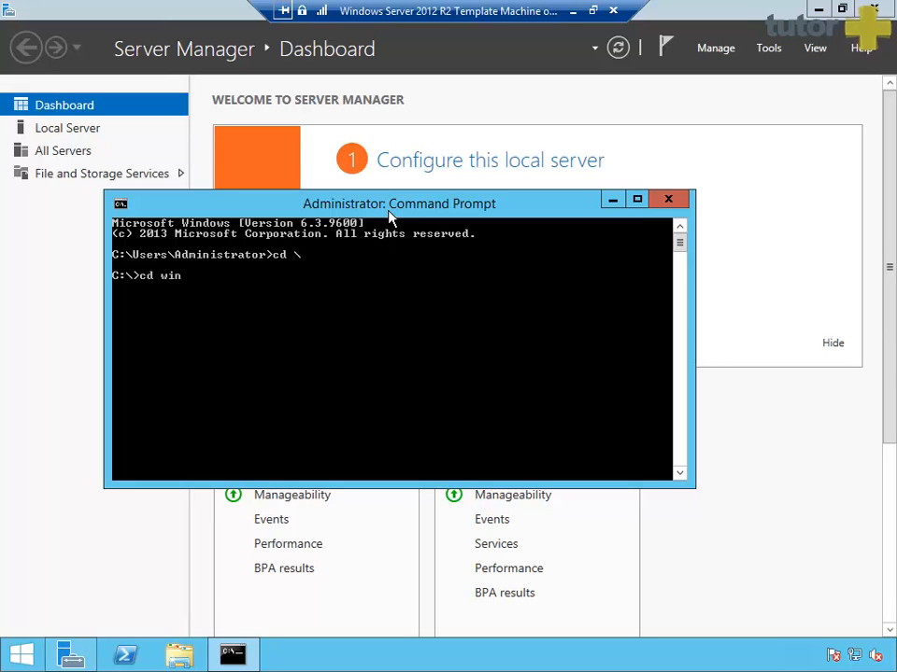
{"action": "key", "text": "Tab"}
{"action": "type", "text": "\\sys"}
{"action": "key", "text": "Tab"}
{"action": "type", "text": "32"}
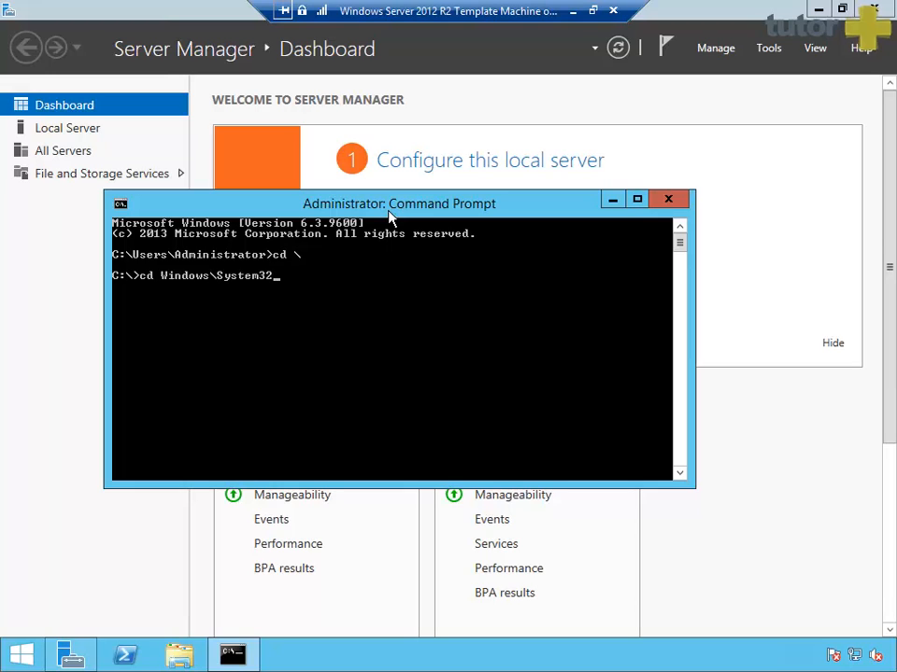
{"action": "type", "text": "\\sys"}
{"action": "key", "text": "Tab"}
{"action": "key", "text": "Return"}
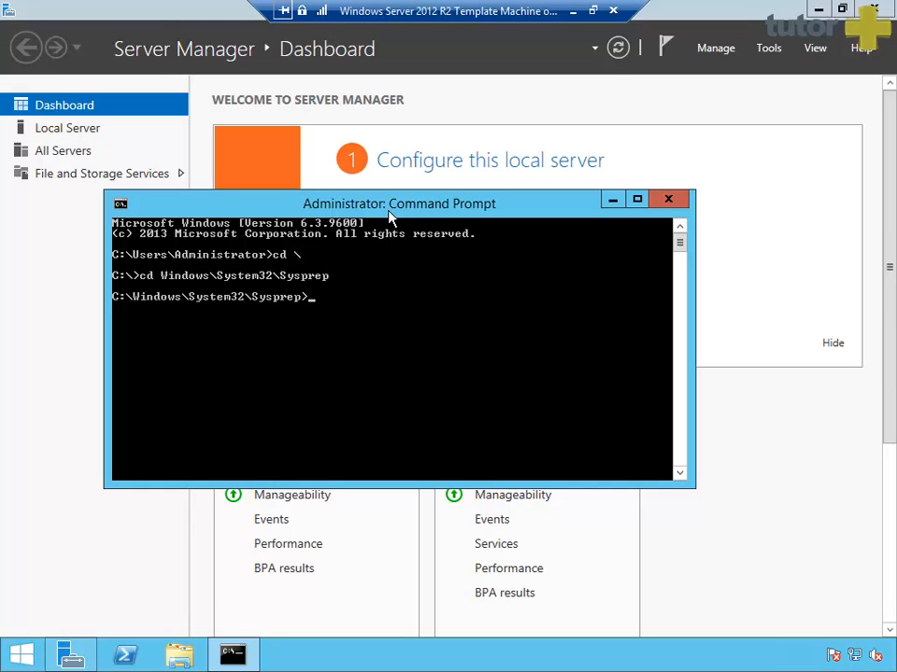
{"action": "type", "text": "dir"}
{"action": "key", "text": "Return"}
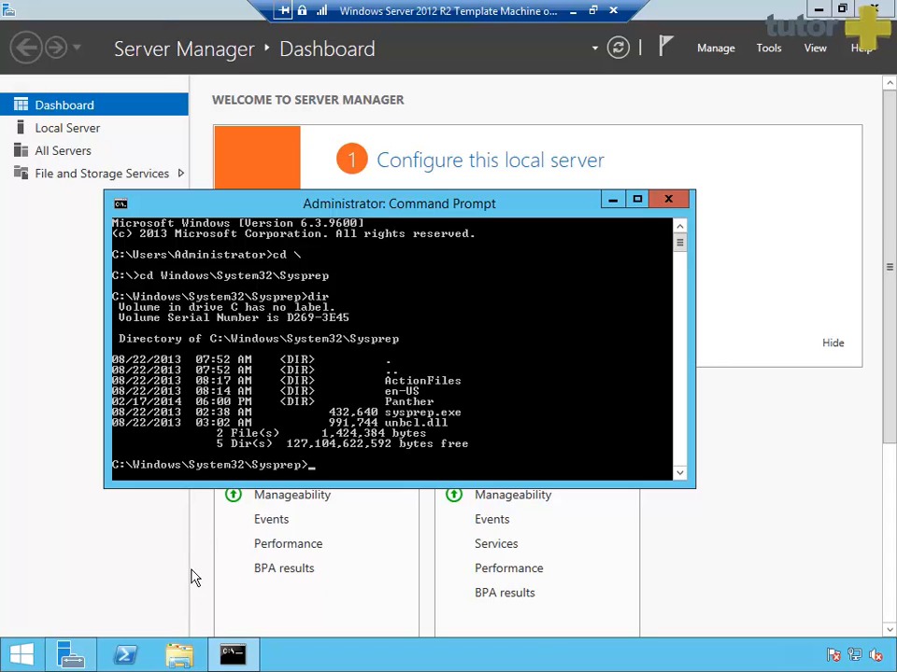
Step: Open a new File Explorer window and go into C:\Windows
{"action": "right_click", "coordinate": [185, 663]}
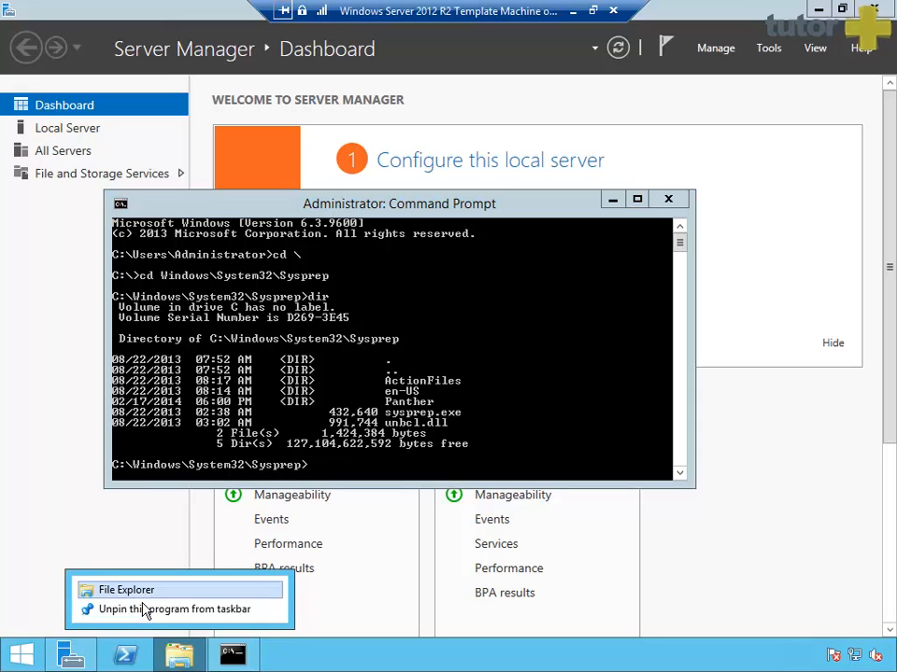
{"action": "left_click", "coordinate": [392, 203]}
{"action": "key", "text": "super+e"}
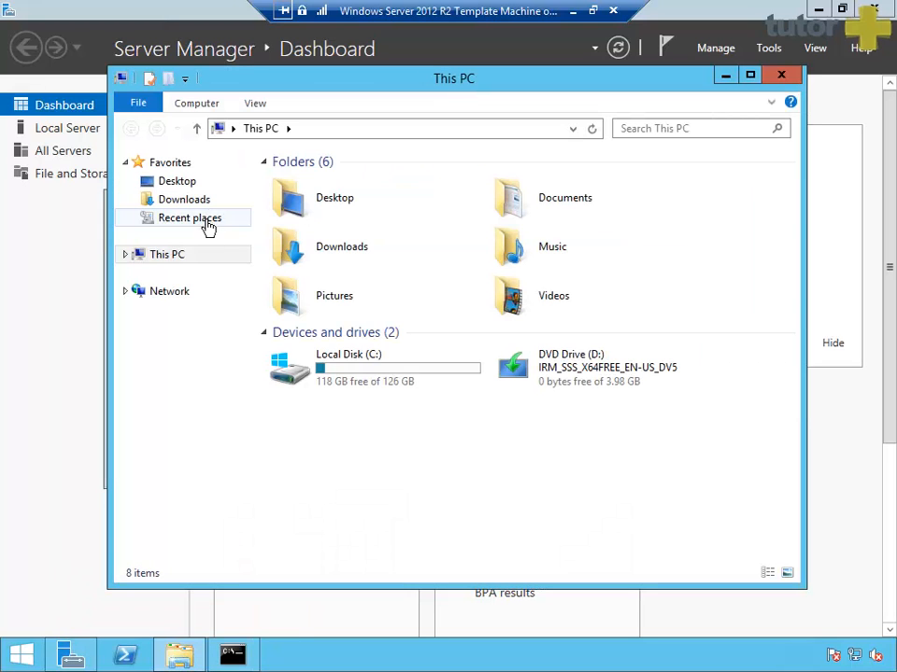
{"action": "double_click", "coordinate": [391, 372]}
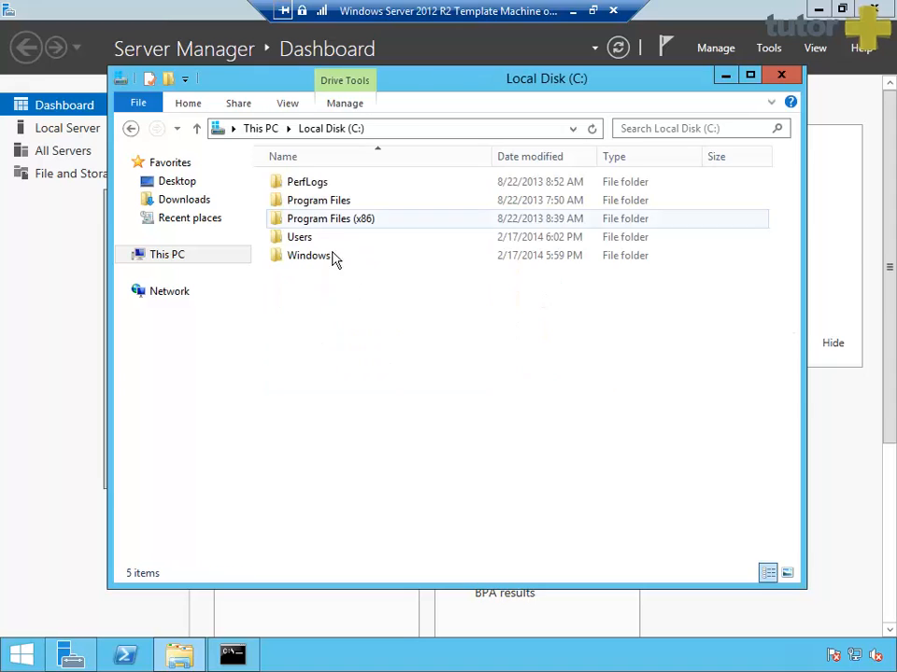
{"action": "left_click", "coordinate": [314, 270]}
{"action": "double_click", "coordinate": [315, 270]}
Step: Go through System32 to the Sysprep folder and launch sysprep.exe
{"action": "left_click", "coordinate": [305, 281]}
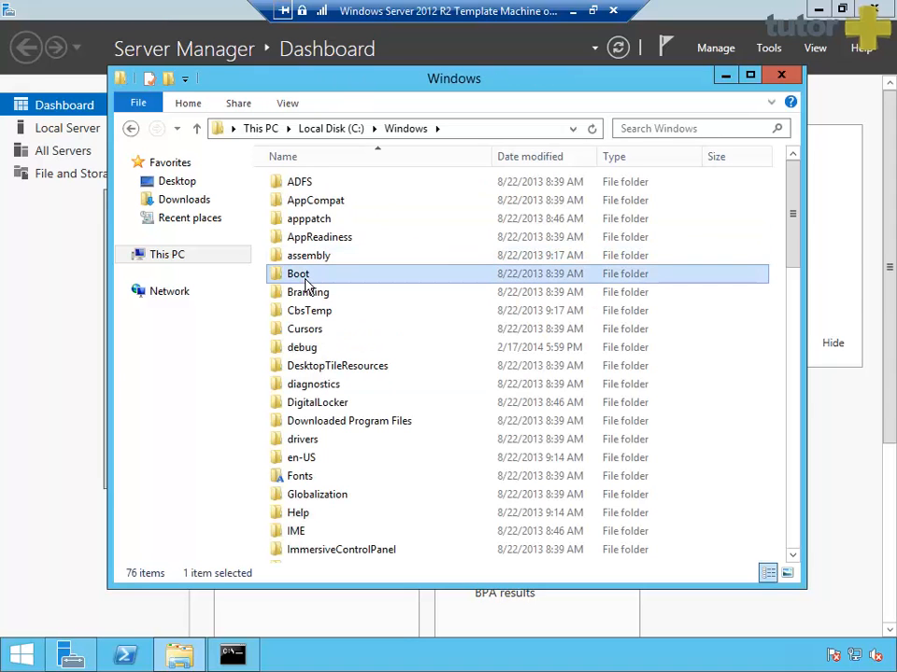
{"action": "type", "text": "sys"}
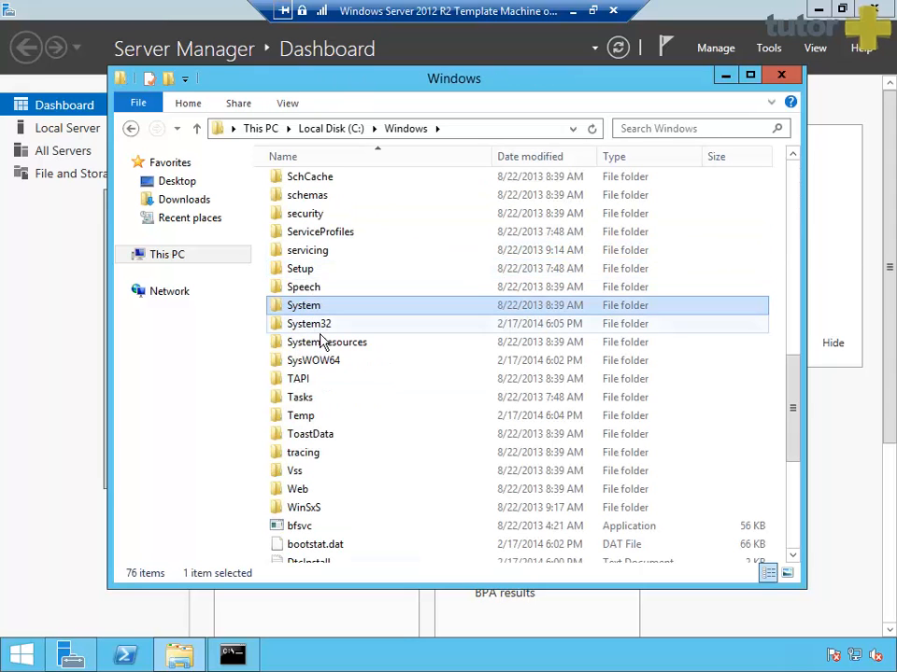
{"action": "key", "text": "Down"}
{"action": "key", "text": "Return"}
{"action": "left_click", "coordinate": [326, 263]}
{"action": "type", "text": "sys"}
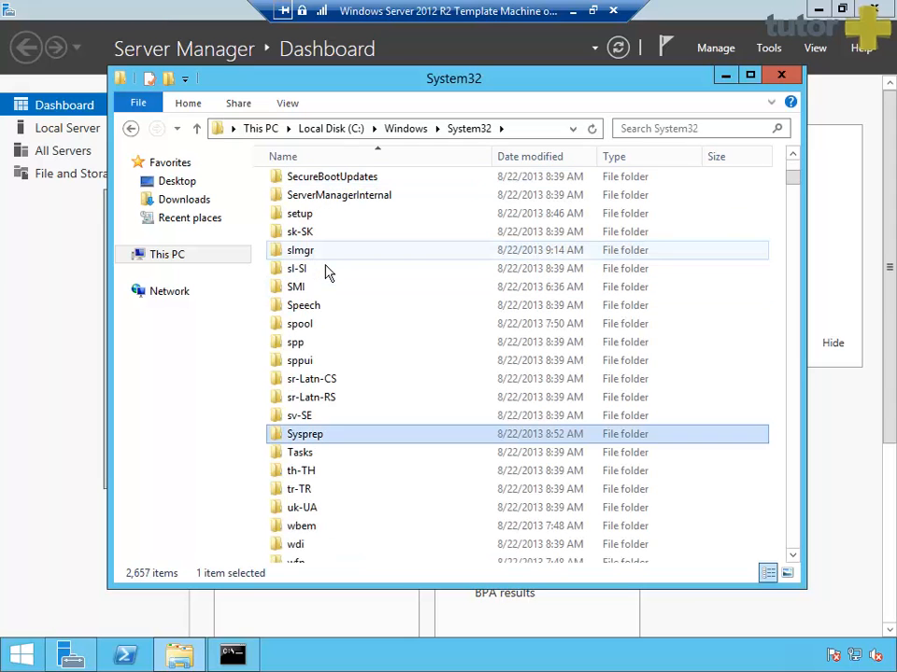
{"action": "double_click", "coordinate": [332, 439]}
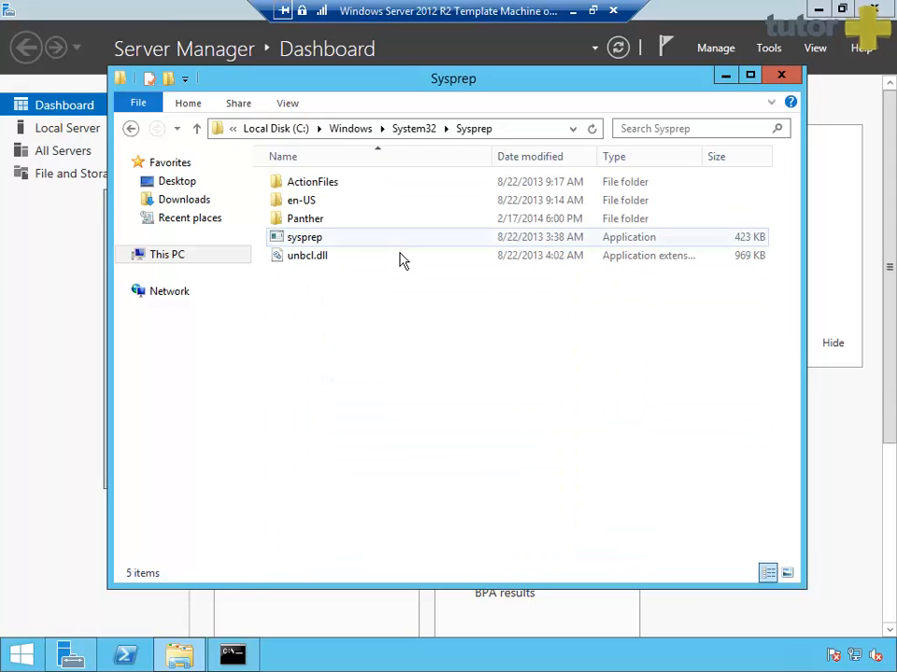
{"action": "type", "text": "s"}
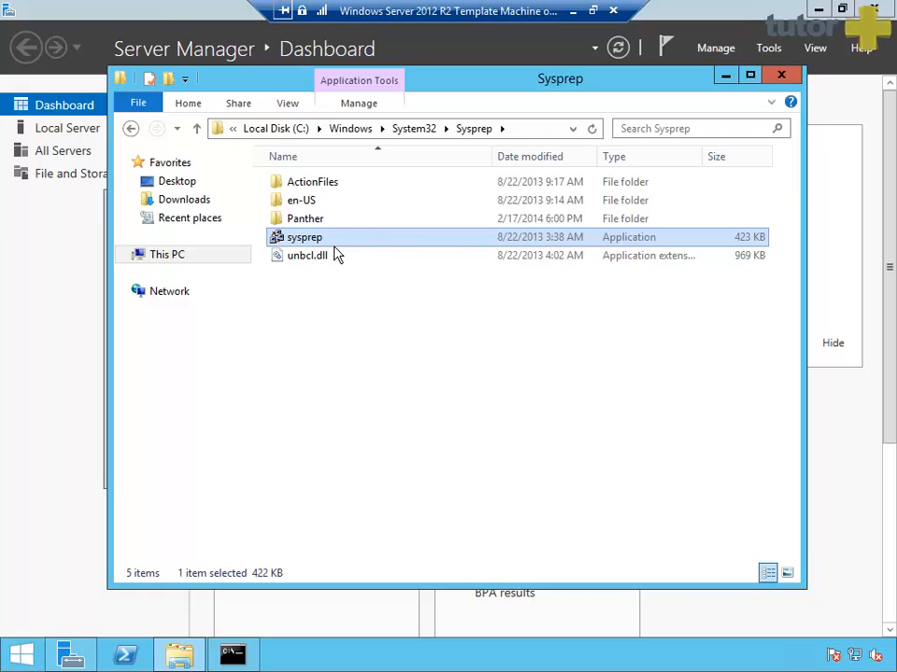
{"action": "key", "text": "Return"}
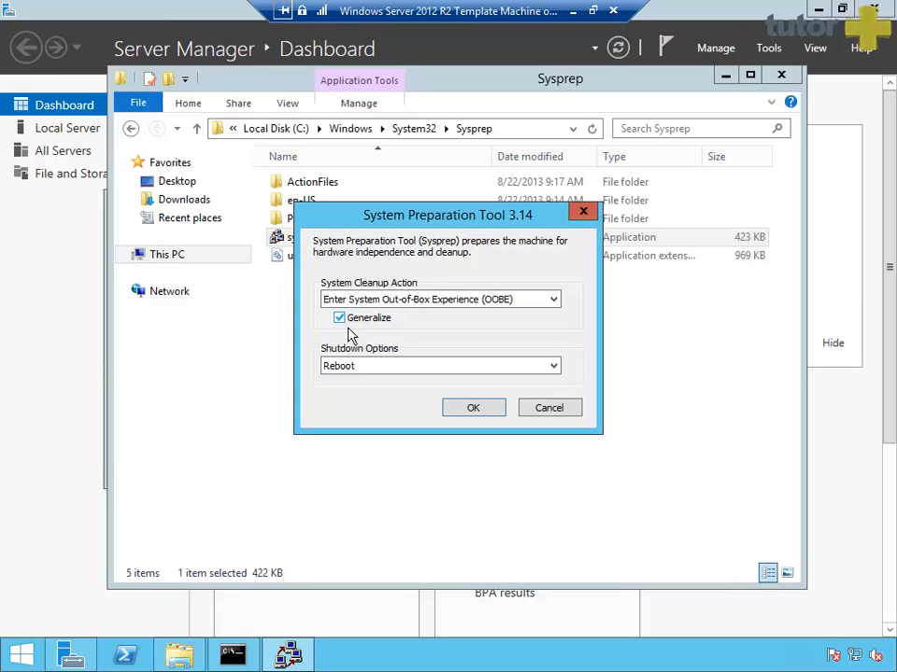
Step: Review the OOBE system cleanup action in System Preparation Tool, then cancel the dialog
{"action": "left_click", "coordinate": [449, 299]}
{"action": "left_click", "coordinate": [393, 318]}
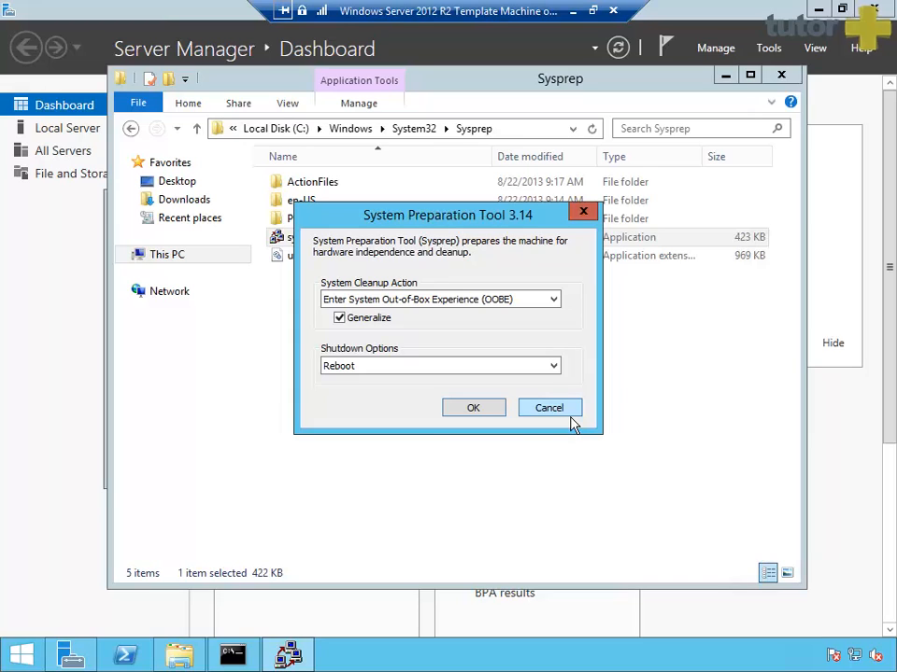
{"action": "left_click", "coordinate": [457, 306]}
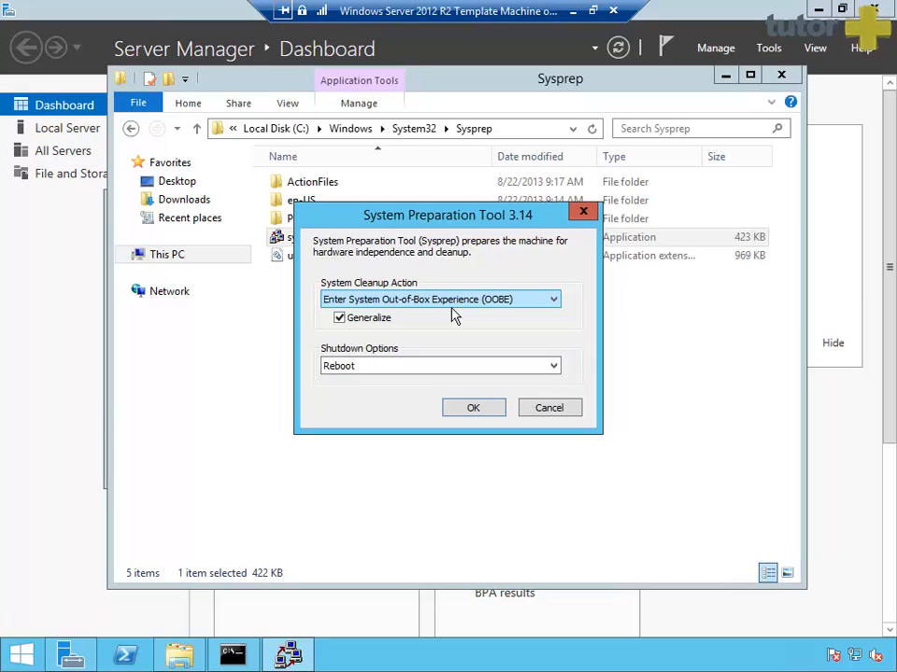
{"action": "left_click", "coordinate": [546, 408]}
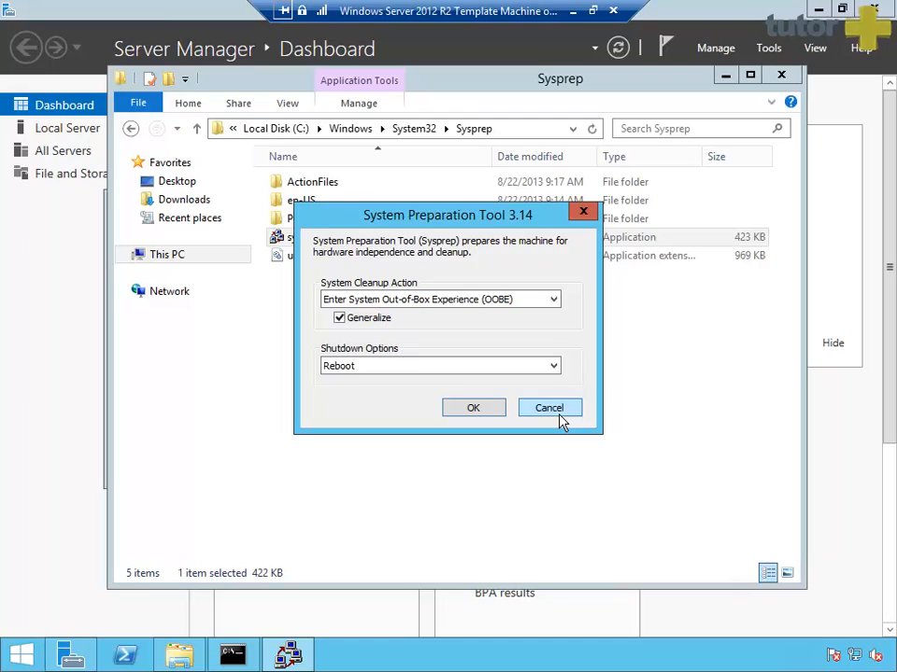
{"action": "left_click", "coordinate": [560, 416]}
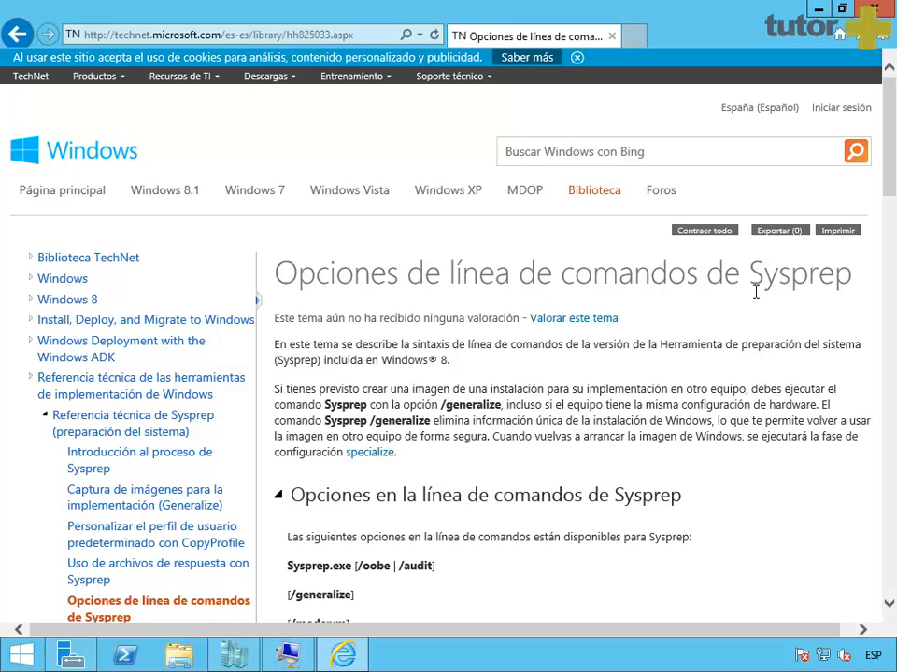
Step: Highlight the /generalize and /mode:vm option lines on the TechNet Sysprep page
{"action": "scroll", "coordinate": [756, 304], "scroll_direction": "down", "scroll_amount": 3}
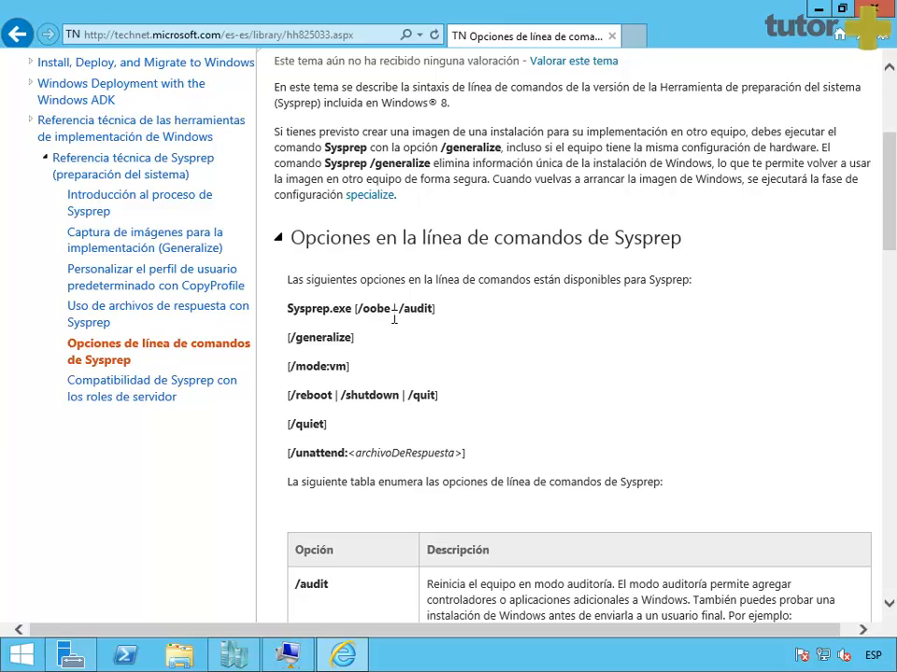
{"action": "left_click_drag", "start_coordinate": [288, 337], "coordinate": [301, 383]}
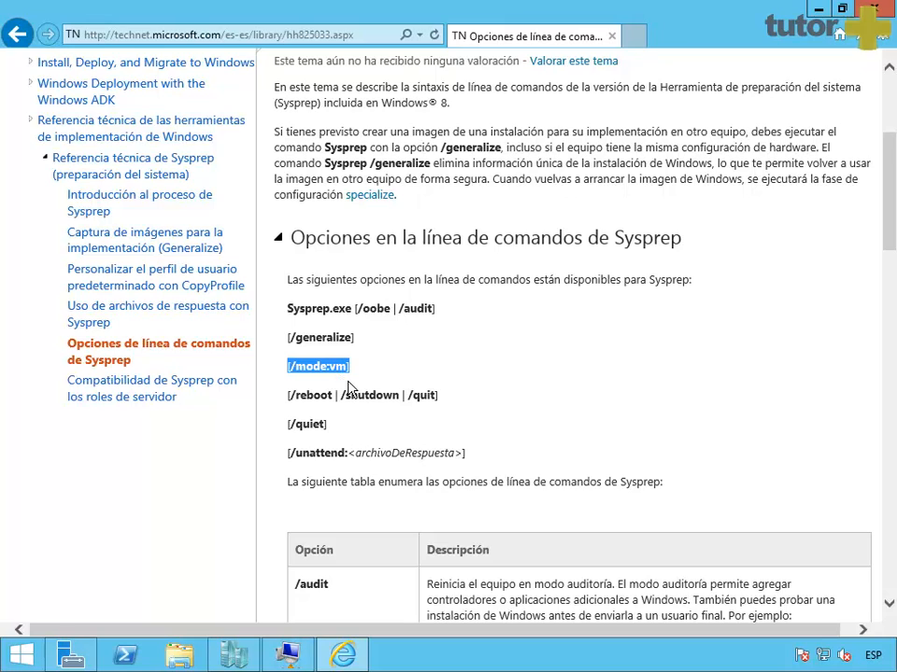
{"action": "left_click", "coordinate": [300, 373]}
{"action": "triple_click", "coordinate": [298, 375]}
{"action": "scroll", "coordinate": [375, 370], "scroll_direction": "down", "scroll_amount": 7}
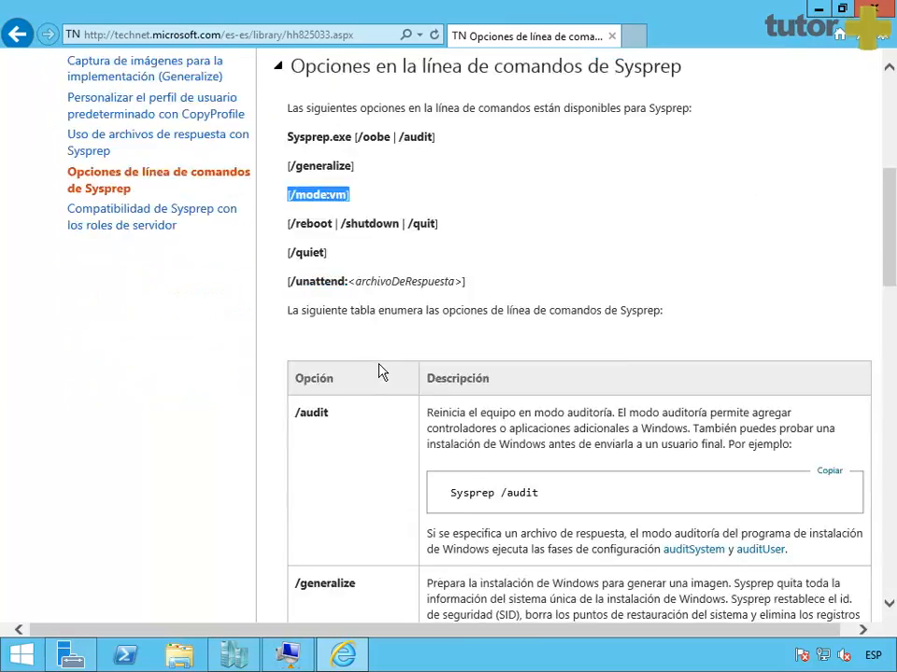
{"action": "scroll", "coordinate": [378, 357], "scroll_direction": "down", "scroll_amount": 2}
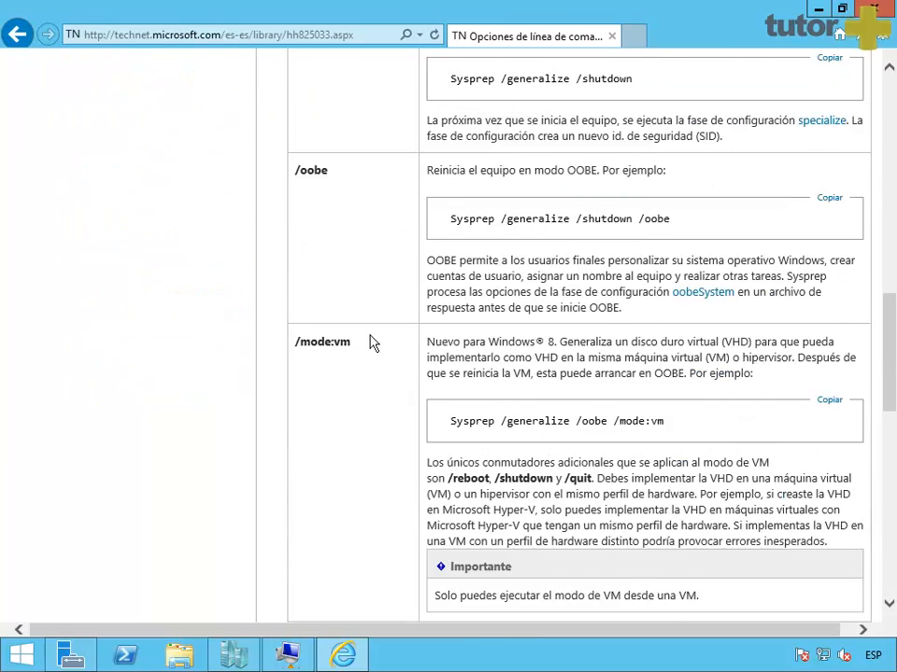
{"action": "scroll", "coordinate": [370, 342], "scroll_direction": "down", "scroll_amount": 2}
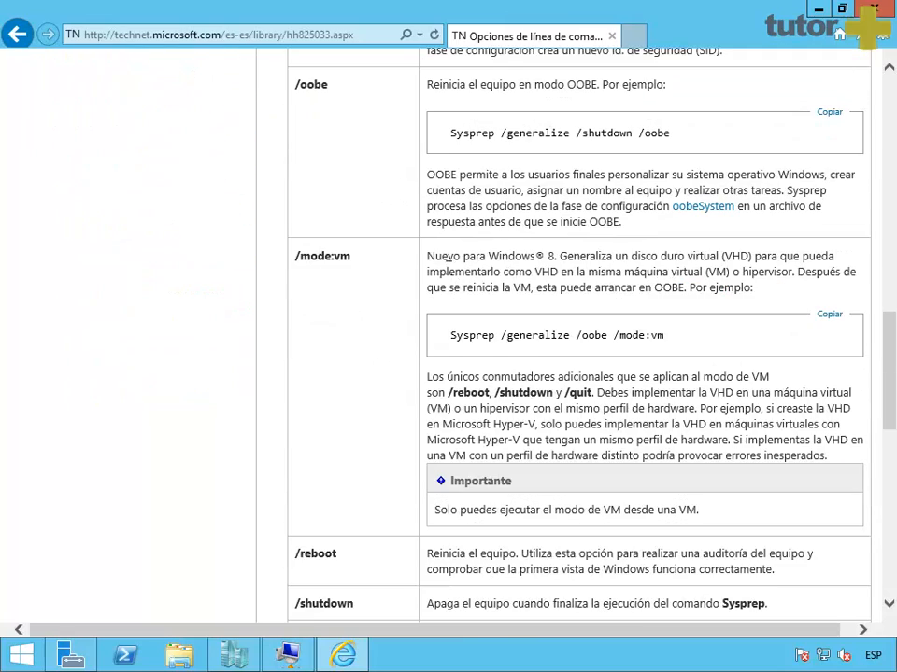
Step: Highlight the /mode:vm notes about Windows 8, VHD, hypervisor and booting to OOBE
{"action": "left_click_drag", "start_coordinate": [432, 265], "coordinate": [563, 268]}
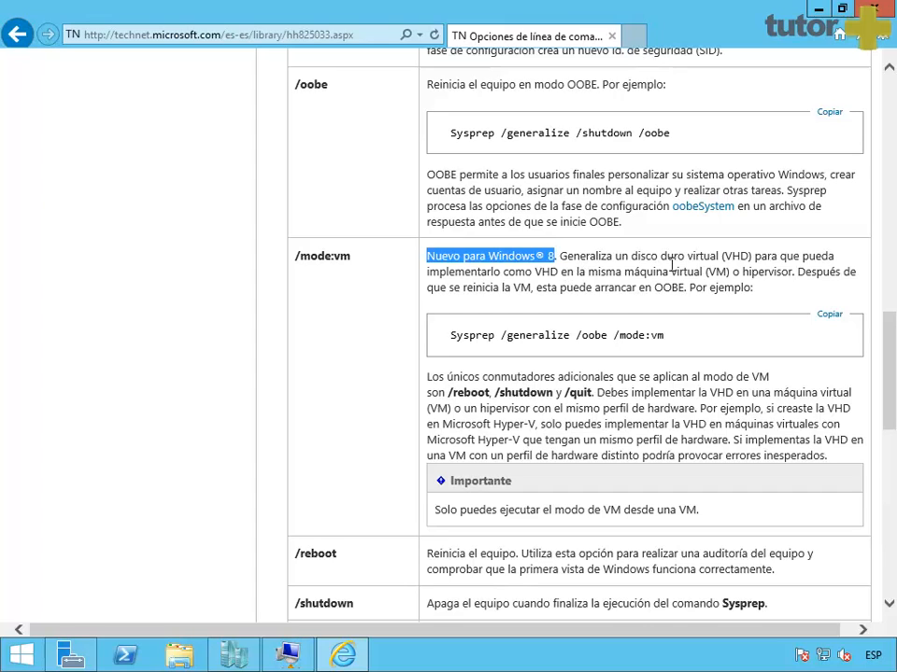
{"action": "left_click_drag", "start_coordinate": [672, 262], "coordinate": [826, 265]}
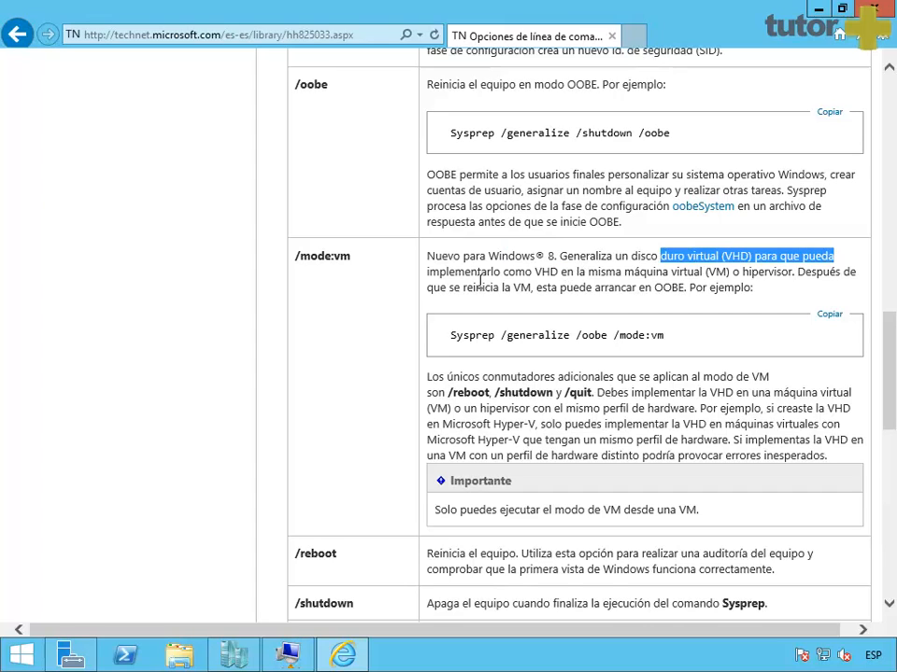
{"action": "left_click_drag", "start_coordinate": [428, 271], "coordinate": [611, 287]}
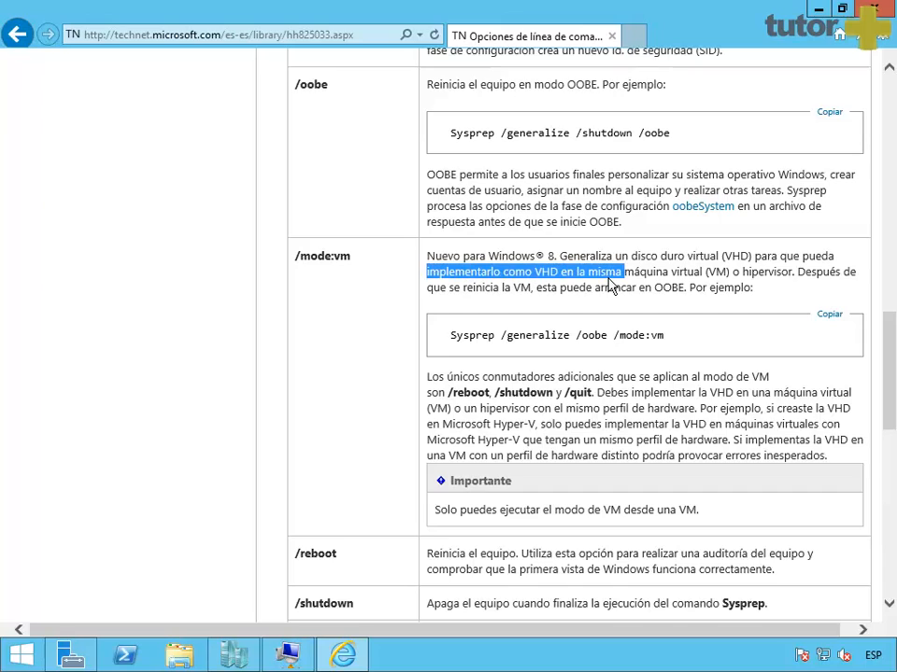
{"action": "left_click", "coordinate": [659, 283]}
{"action": "left_click_drag", "start_coordinate": [732, 273], "coordinate": [794, 275]}
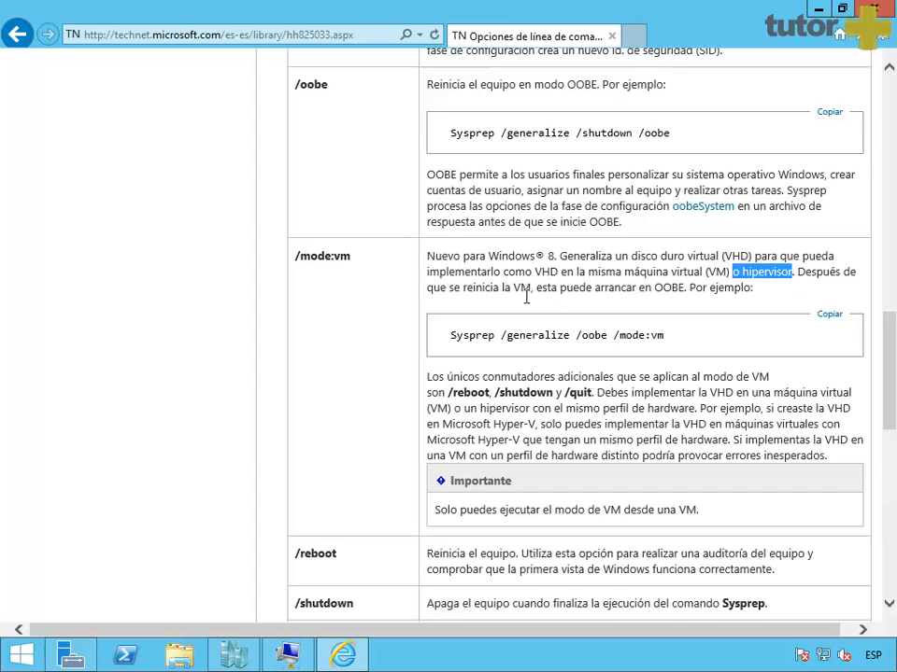
{"action": "left_click_drag", "start_coordinate": [536, 289], "coordinate": [681, 299]}
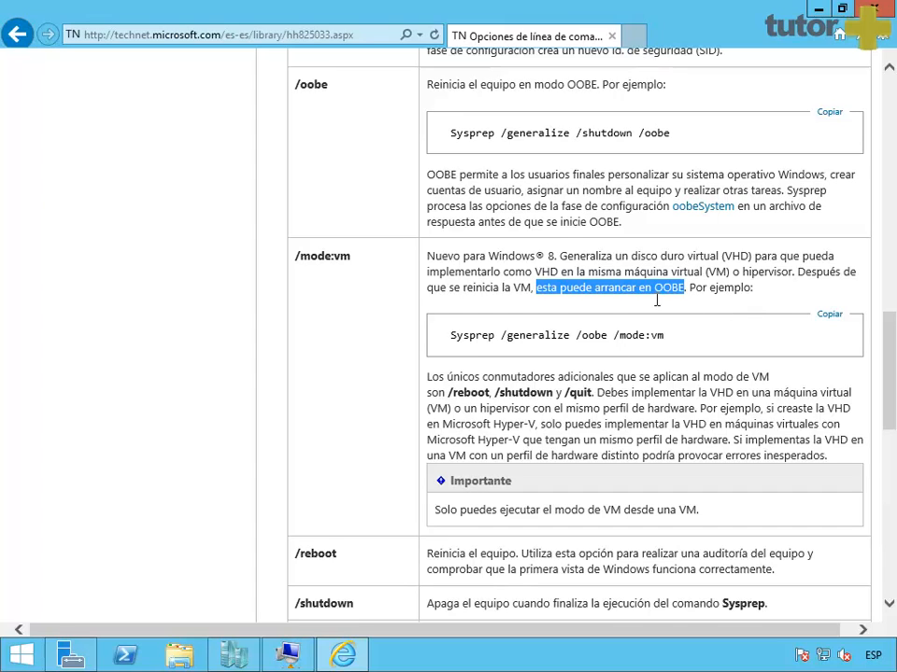
{"action": "double_click", "coordinate": [667, 291]}
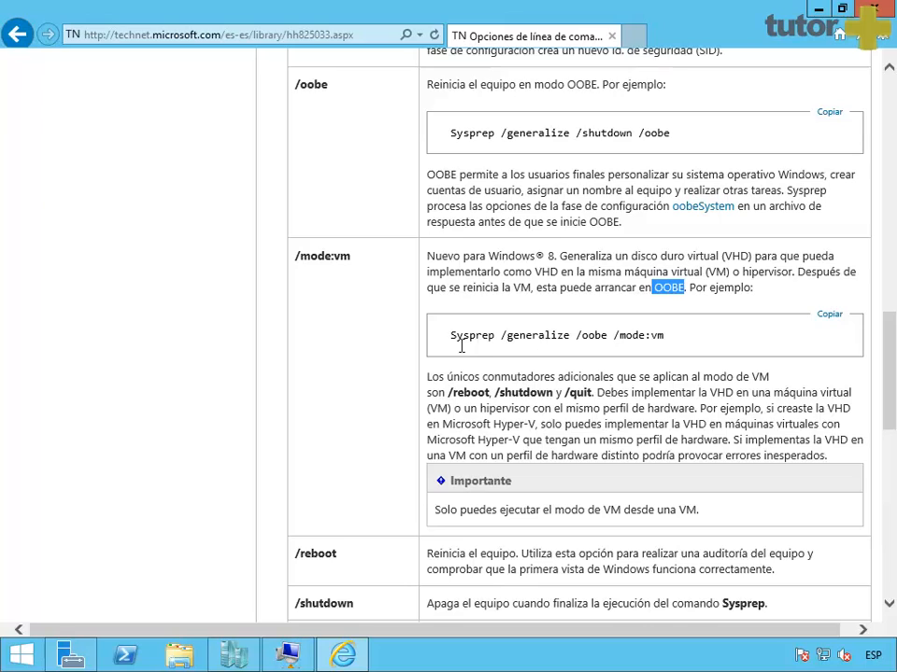
Step: Copy the 'Sysprep /generalize /oobe /mode:vm' example and return to the VM's Command Prompt
{"action": "left_click_drag", "start_coordinate": [449, 335], "coordinate": [672, 344]}
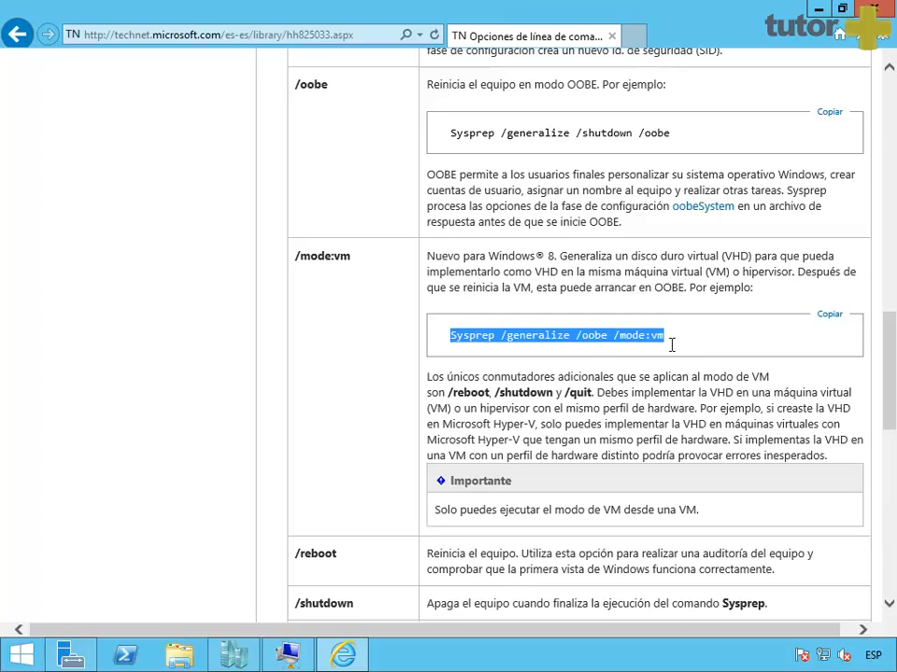
{"action": "right_click", "coordinate": [644, 355]}
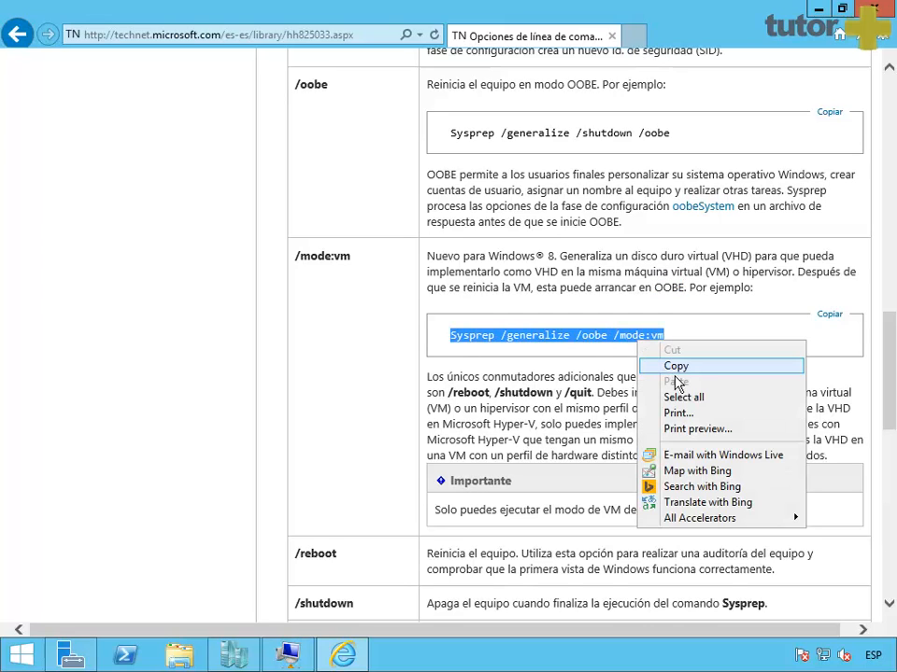
{"action": "left_click", "coordinate": [677, 367]}
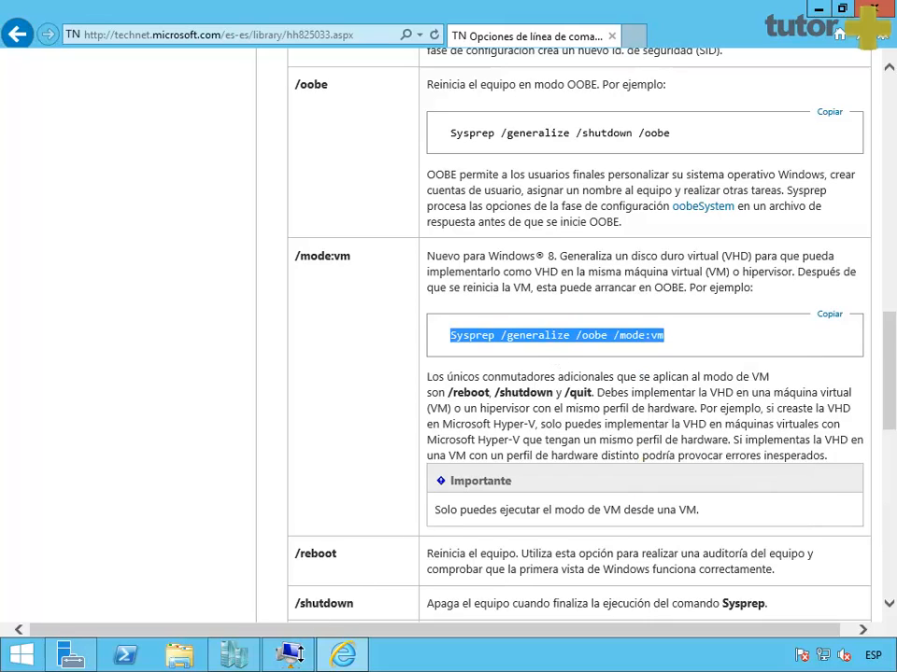
{"action": "left_click", "coordinate": [288, 654]}
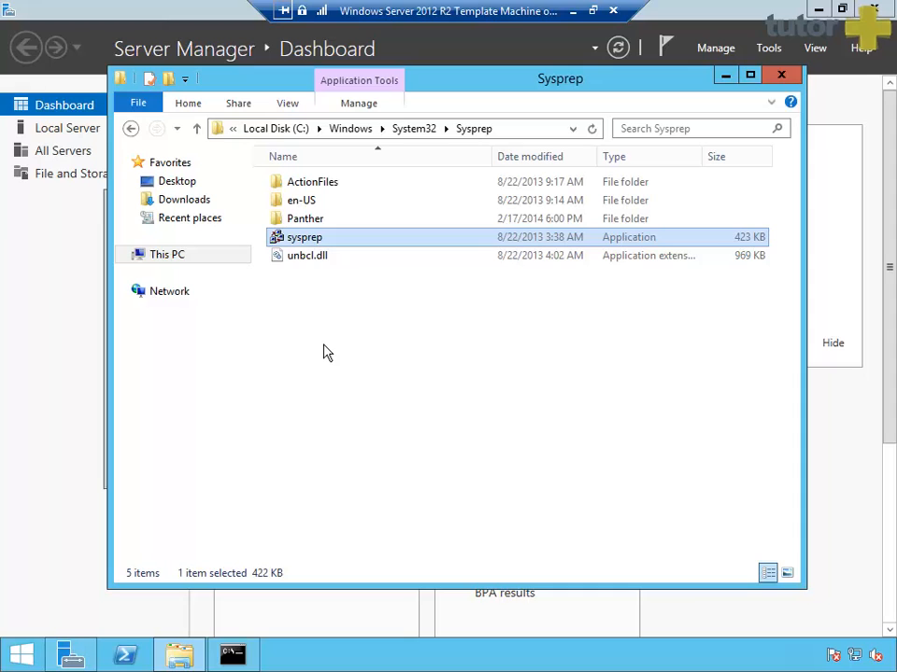
{"action": "key", "text": "alt+Tab"}
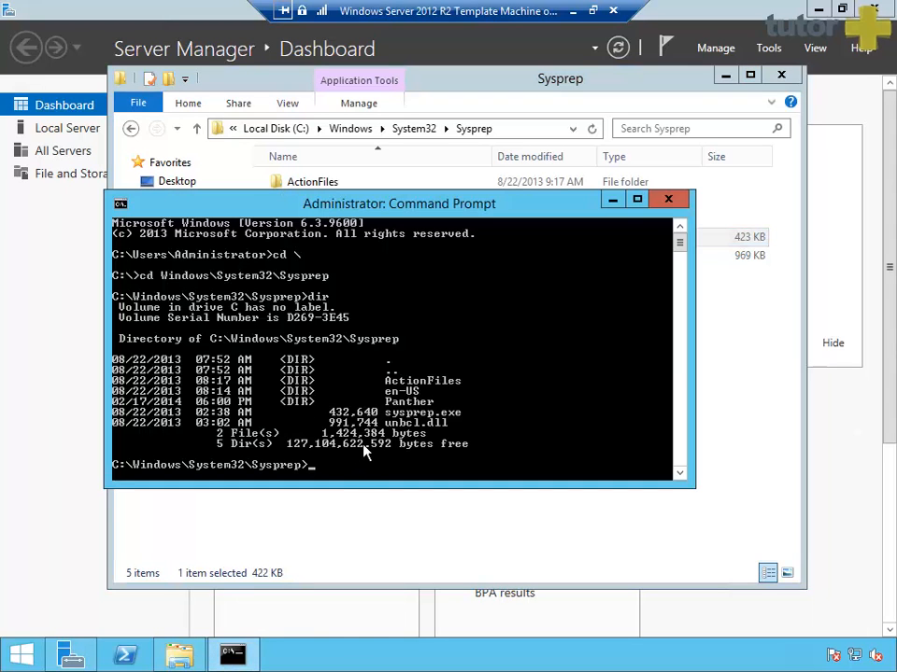
Step: Clear the console, paste and run 'Sysprep /generalize /oobe /mode:vm', then exit the disconnected connection
{"action": "type", "text": "cls"}
{"action": "key", "text": "Return"}
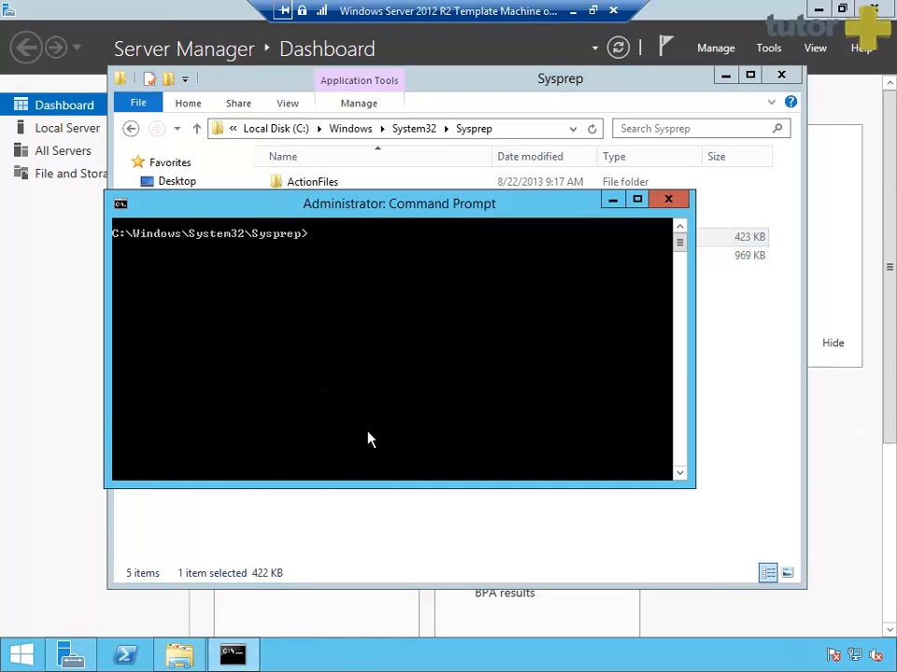
{"action": "right_click", "coordinate": [376, 280]}
{"action": "left_click", "coordinate": [387, 315]}
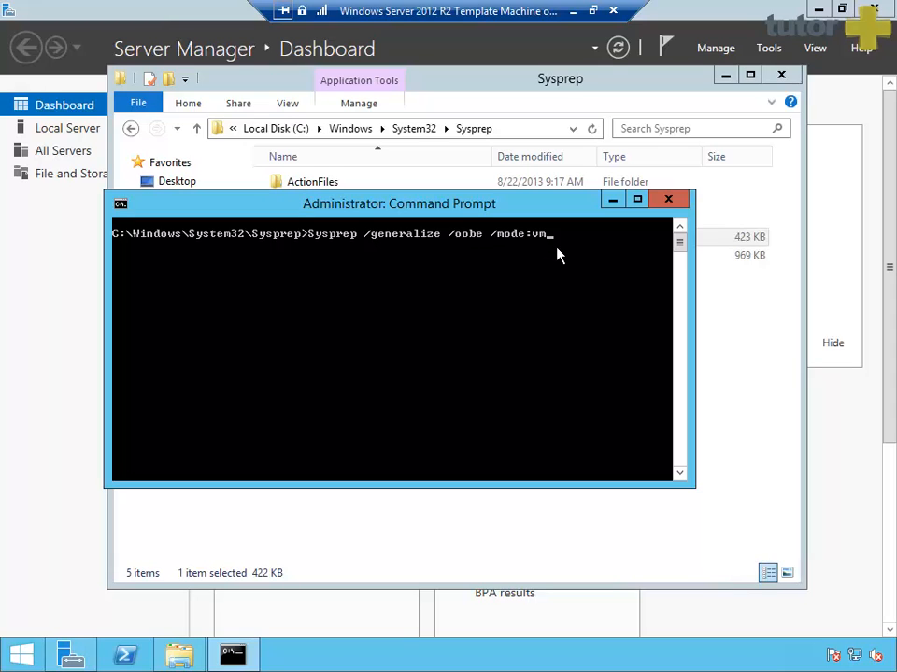
{"action": "key", "text": "Return"}
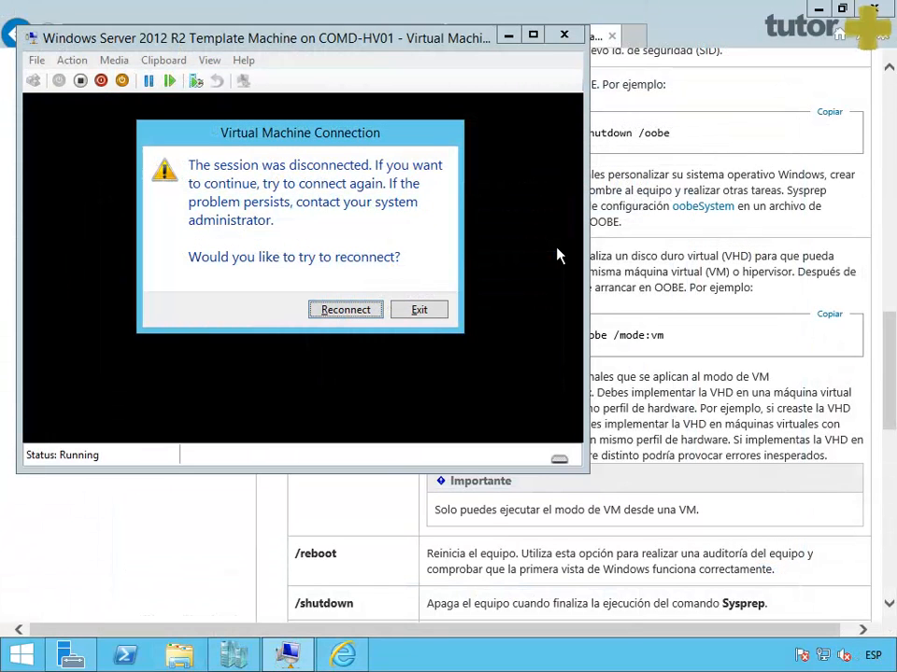
{"action": "left_click", "coordinate": [434, 310]}
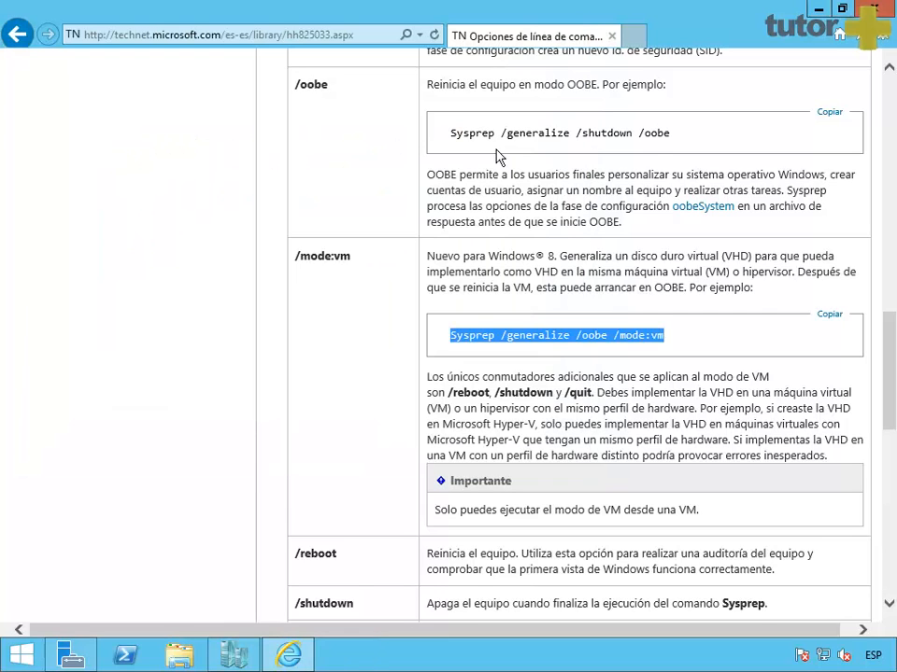
Step: Check the template VM's hard drive settings for its VHDX file path, without changing anything
{"action": "left_click", "coordinate": [238, 657]}
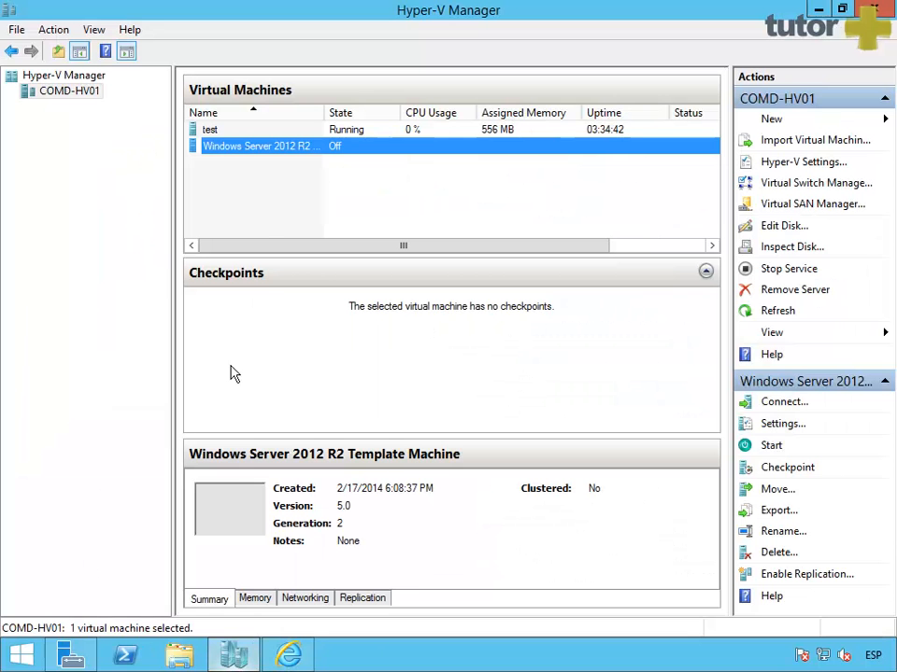
{"action": "left_click", "coordinate": [255, 176]}
{"action": "left_click", "coordinate": [255, 154]}
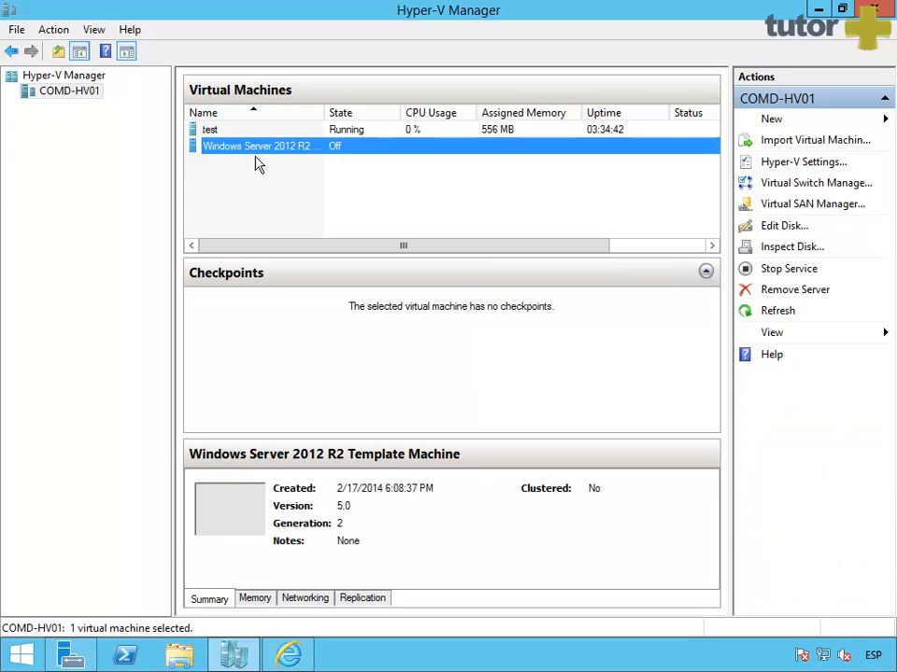
{"action": "right_click", "coordinate": [258, 163]}
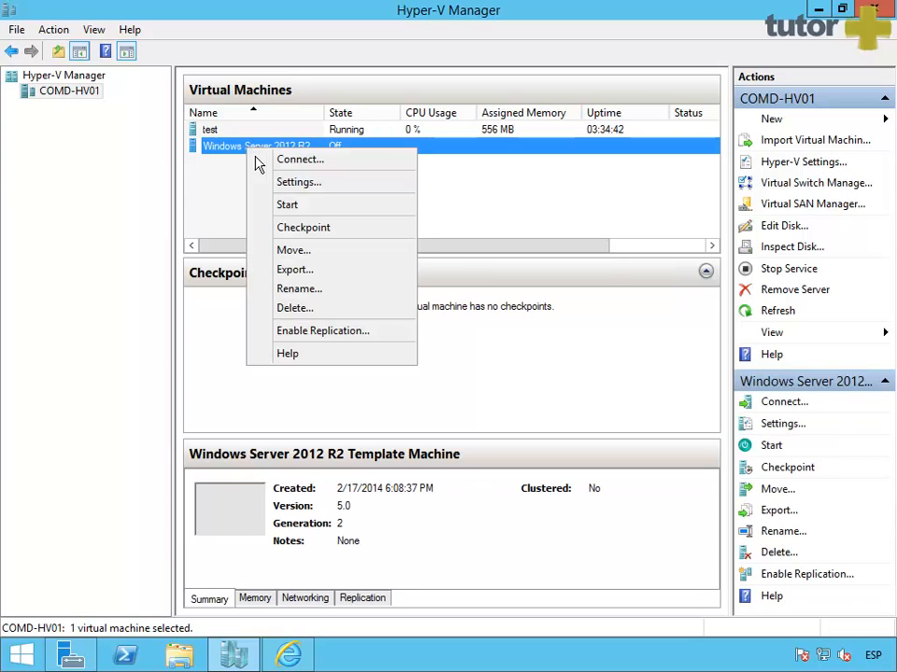
{"action": "left_click", "coordinate": [338, 187]}
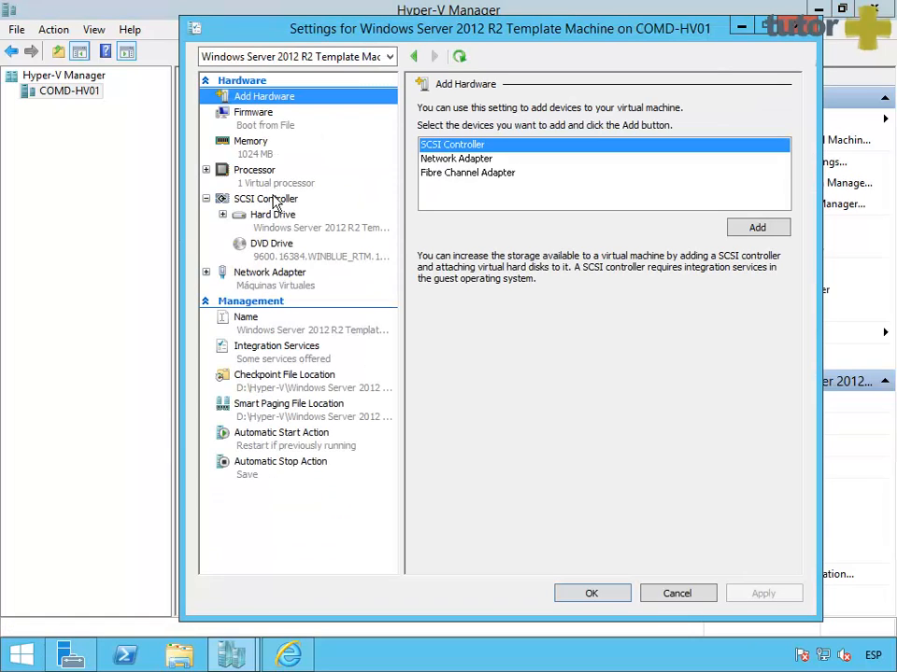
{"action": "left_click", "coordinate": [289, 235]}
{"action": "left_click", "coordinate": [497, 252]}
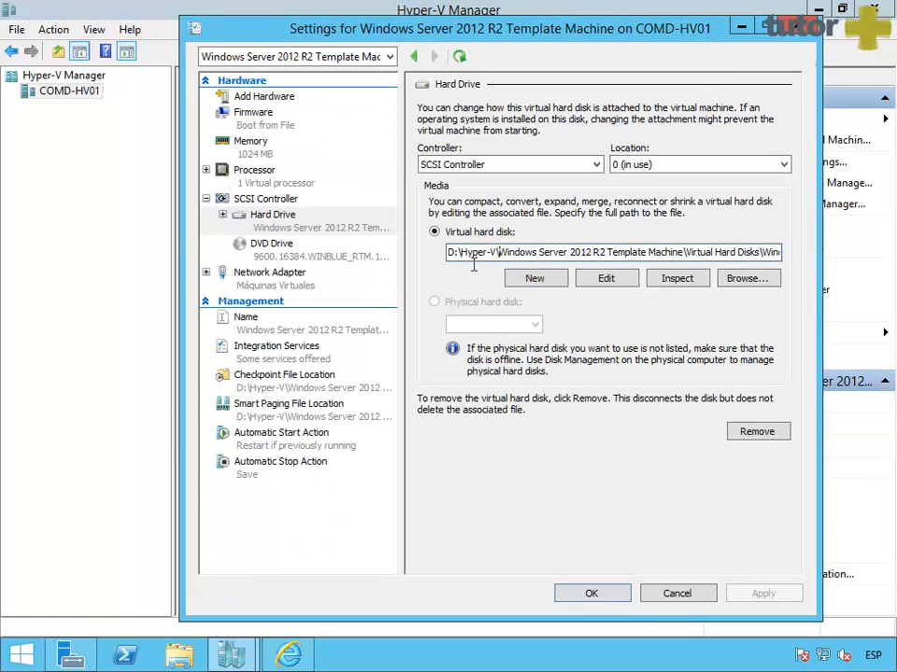
{"action": "left_click_drag", "start_coordinate": [448, 252], "coordinate": [811, 261]}
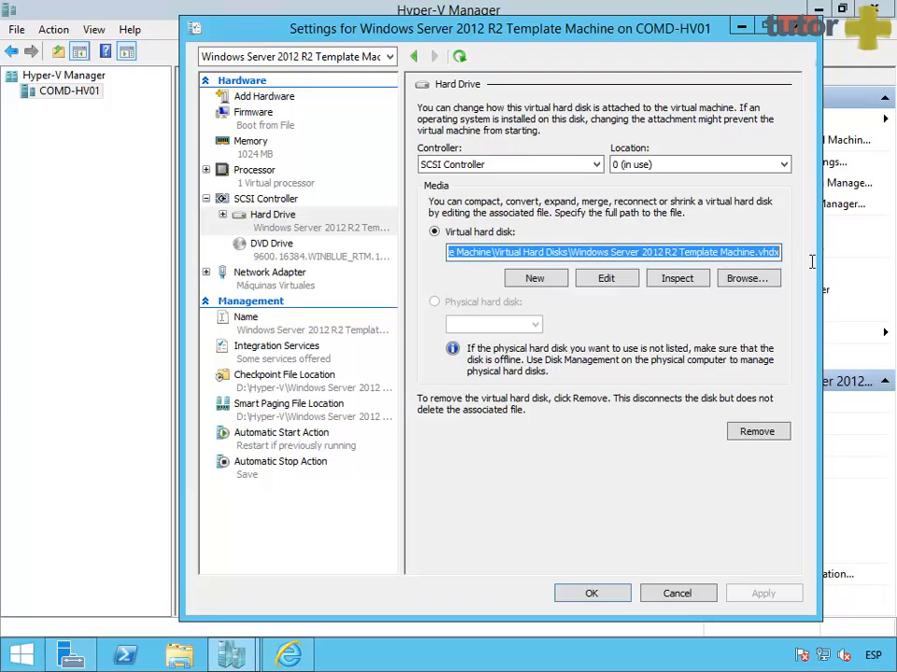
{"action": "left_click", "coordinate": [668, 256]}
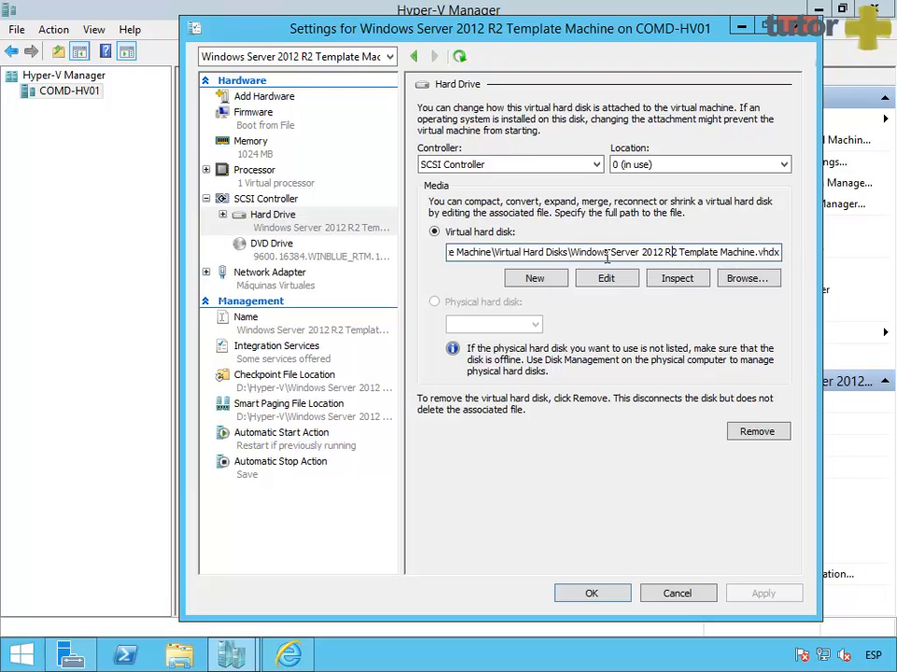
{"action": "left_click_drag", "start_coordinate": [571, 252], "coordinate": [781, 254]}
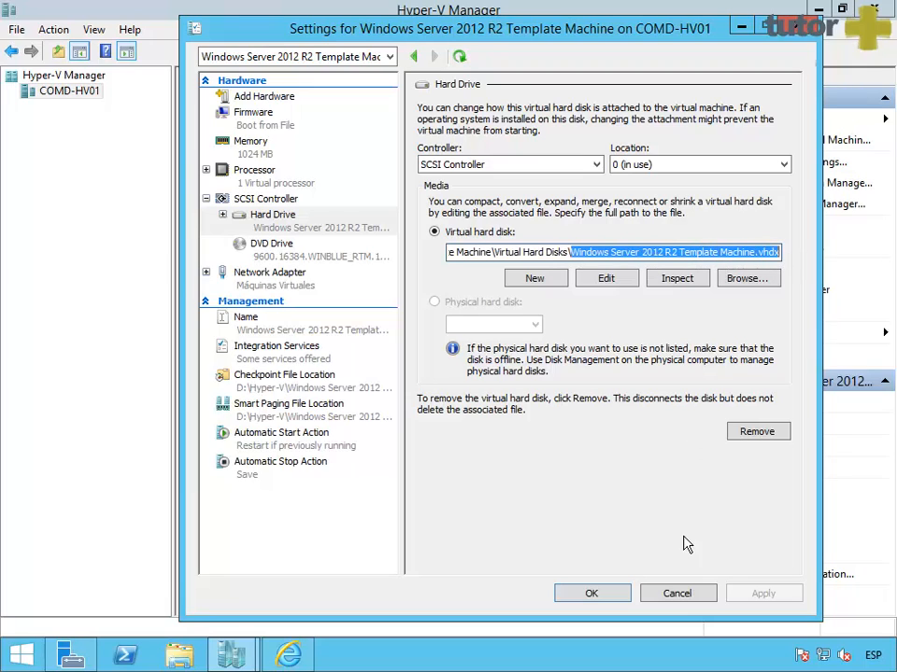
{"action": "left_click", "coordinate": [680, 594]}
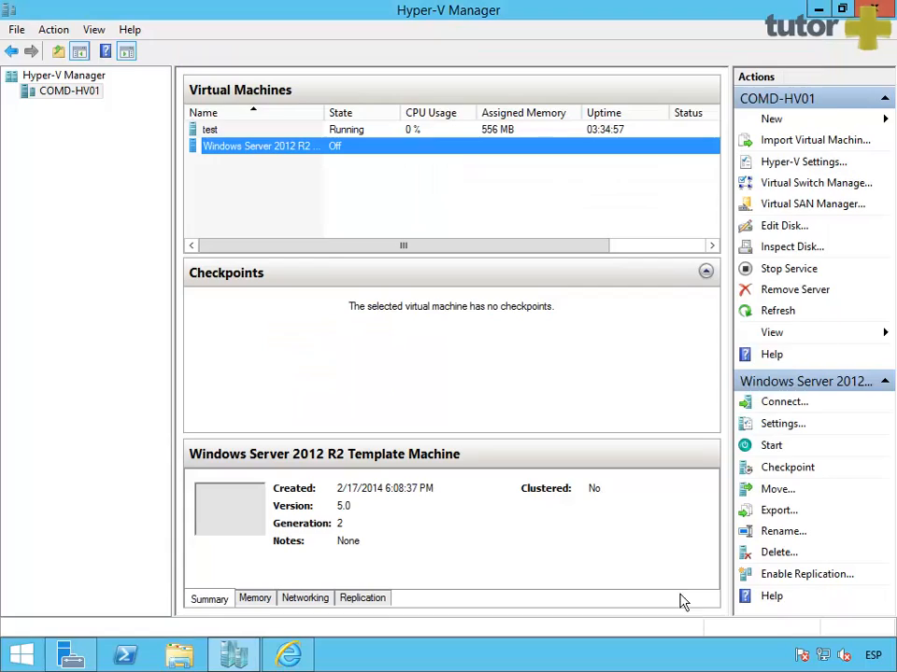
Step: Delete the Windows Server 2012 R2 Template Machine VM from Hyper-V Manager
{"action": "right_click", "coordinate": [289, 161]}
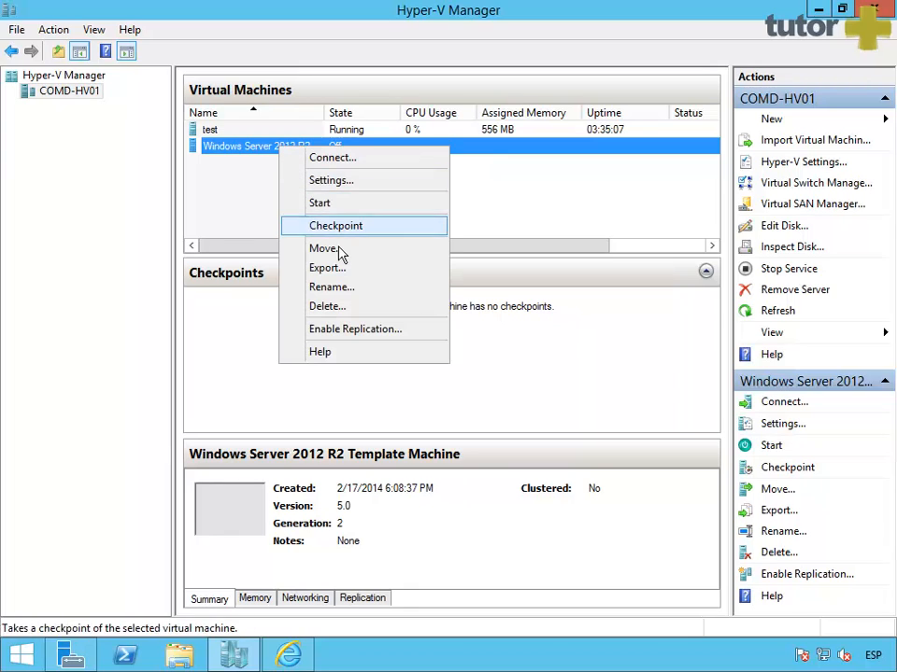
{"action": "left_click", "coordinate": [365, 308]}
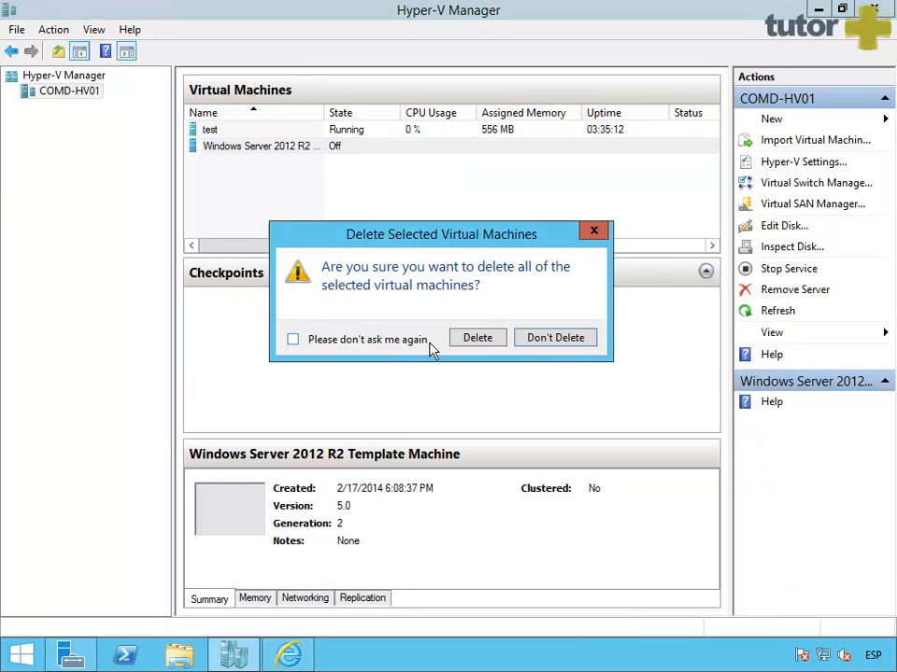
{"action": "left_click", "coordinate": [478, 344]}
{"action": "left_click", "coordinate": [179, 655]}
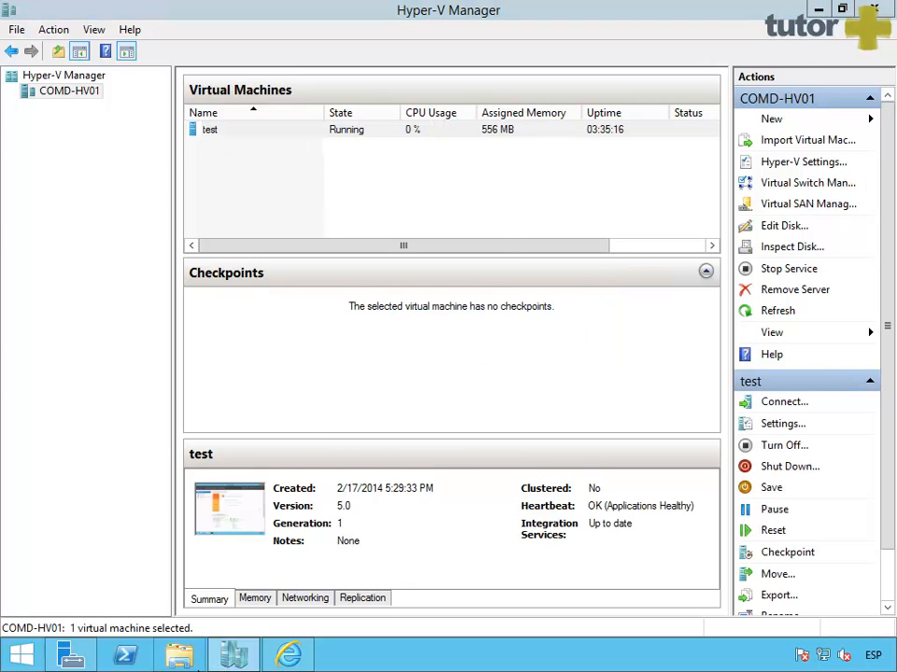
Step: Browse to D:\Hyper-V\Windows Server 2012 R2 Template Machine\Virtual Hard Disks and select the VHDX
{"action": "double_click", "coordinate": [613, 384]}
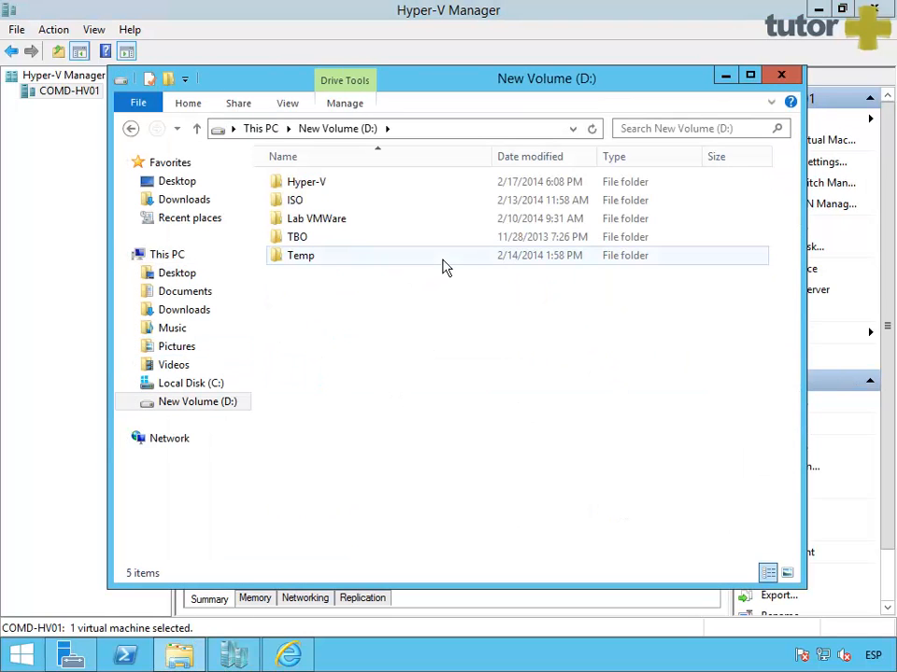
{"action": "double_click", "coordinate": [308, 184]}
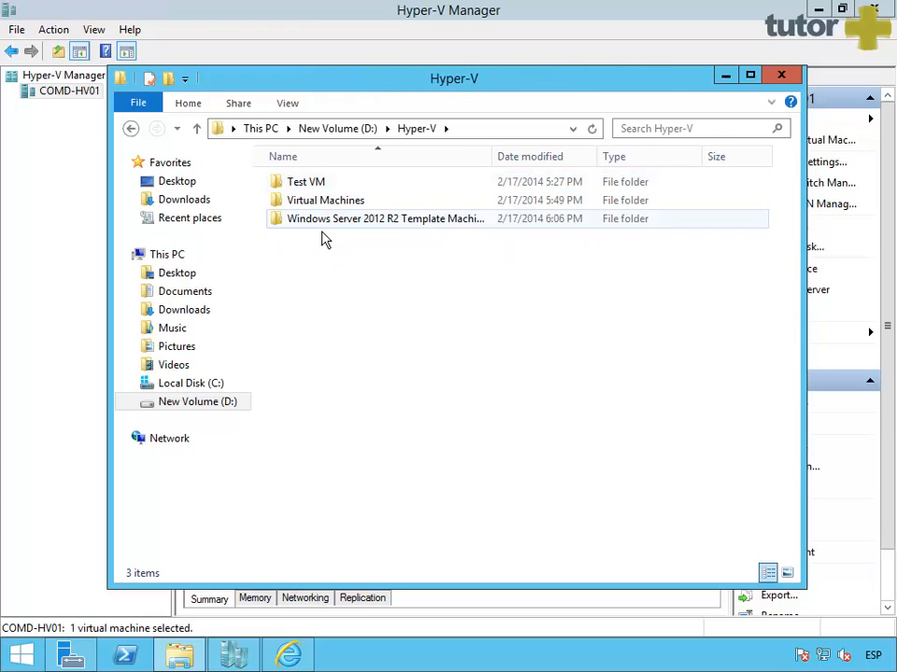
{"action": "double_click", "coordinate": [323, 223]}
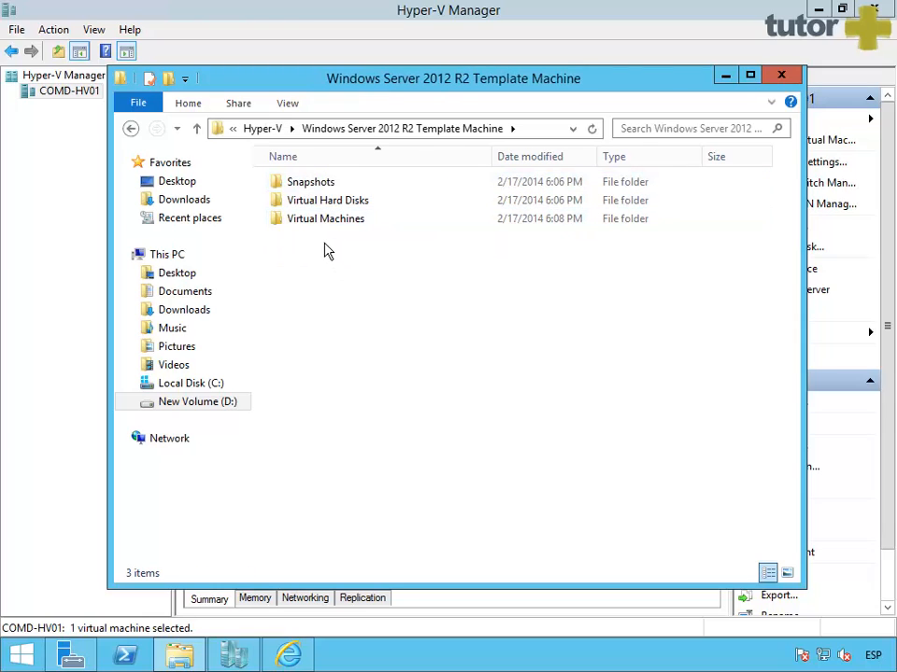
{"action": "double_click", "coordinate": [322, 208]}
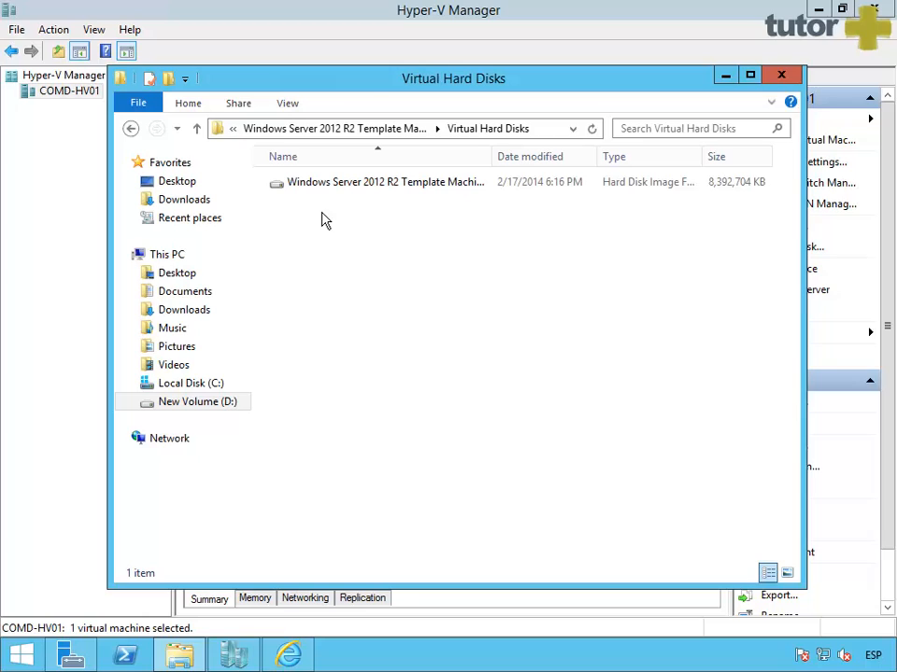
{"action": "left_click", "coordinate": [439, 183]}
{"action": "double_click", "coordinate": [495, 157]}
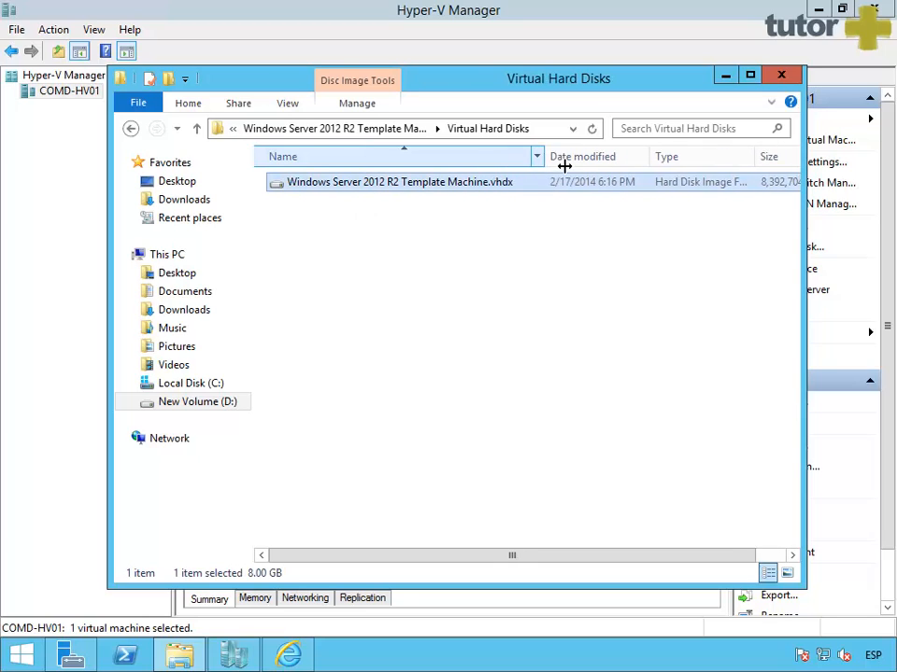
{"action": "left_click_drag", "start_coordinate": [565, 165], "coordinate": [566, 165]}
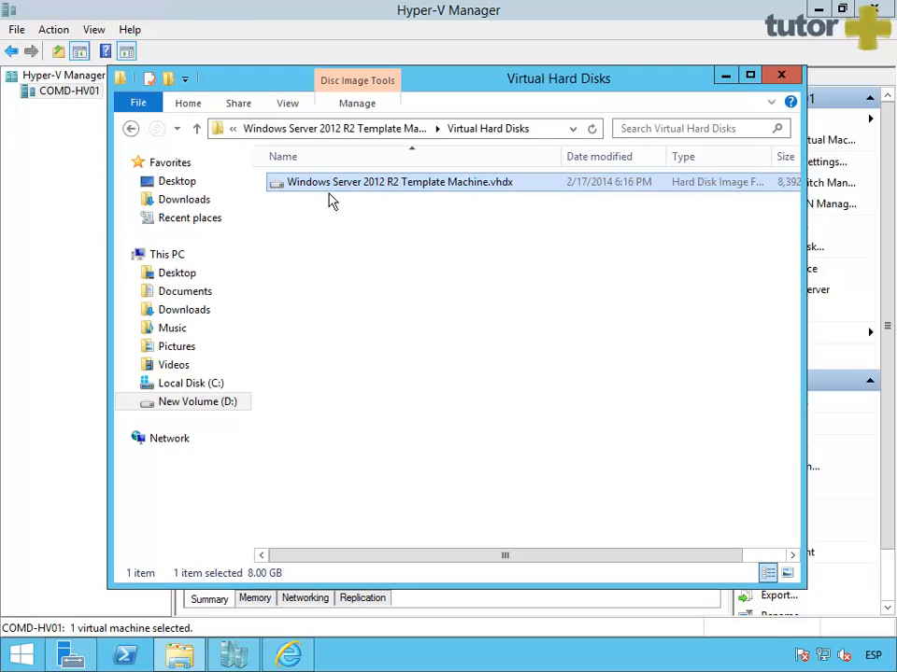
Step: Mark the template VHDX file as Read-only in its properties
{"action": "right_click", "coordinate": [329, 200]}
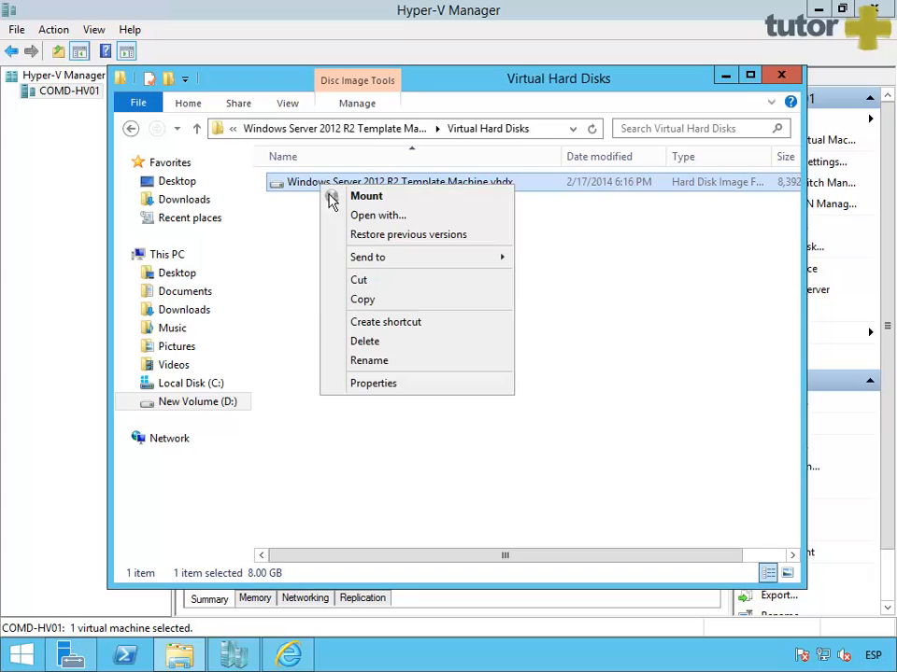
{"action": "left_click", "coordinate": [393, 392]}
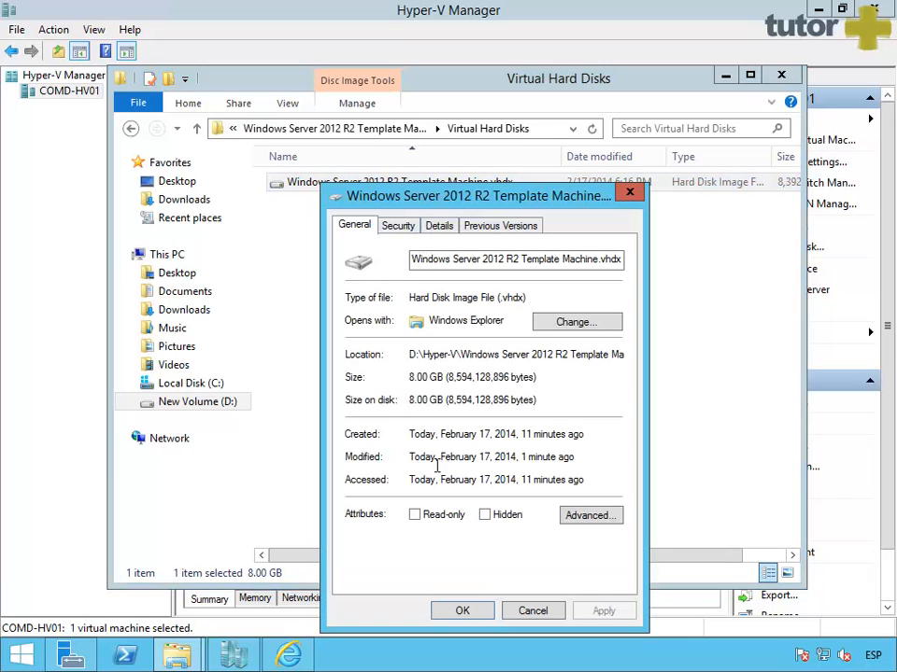
{"action": "left_click", "coordinate": [418, 517]}
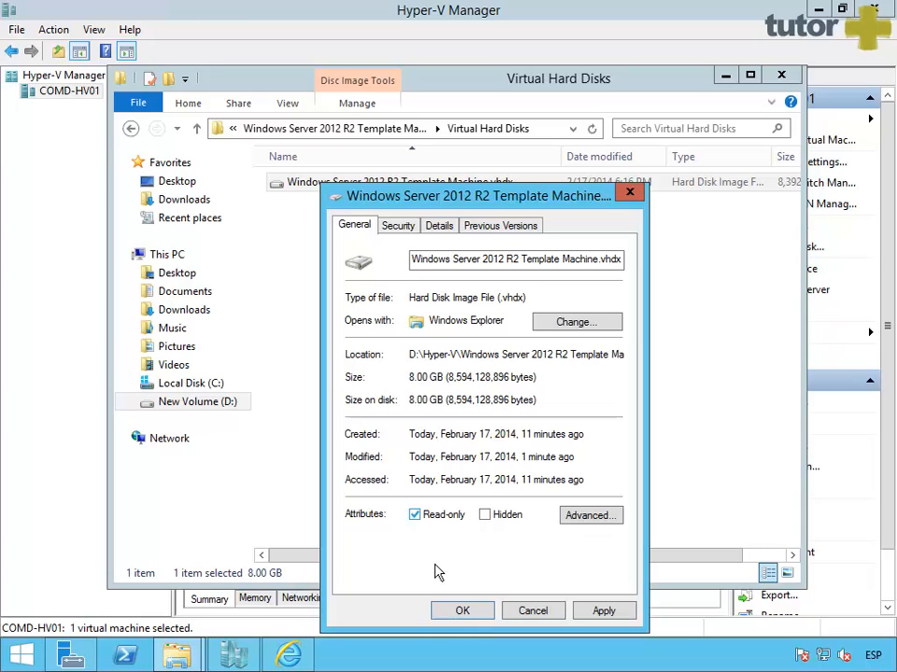
{"action": "left_click", "coordinate": [472, 617]}
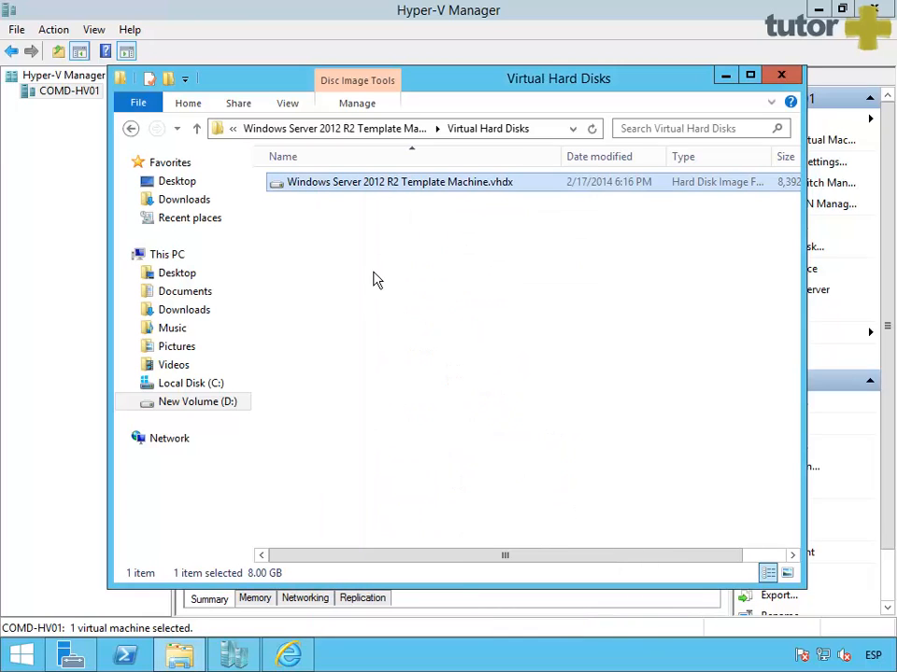
{"action": "left_click", "coordinate": [371, 265]}
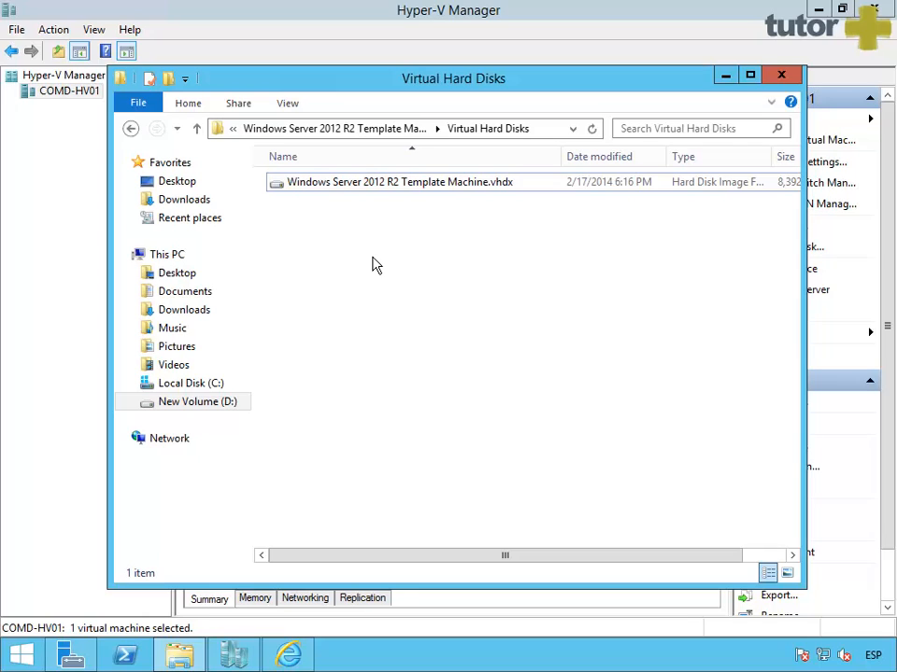
Step: Copy the template VHDX file and go back to New Volume (D:)
{"action": "left_click", "coordinate": [367, 200]}
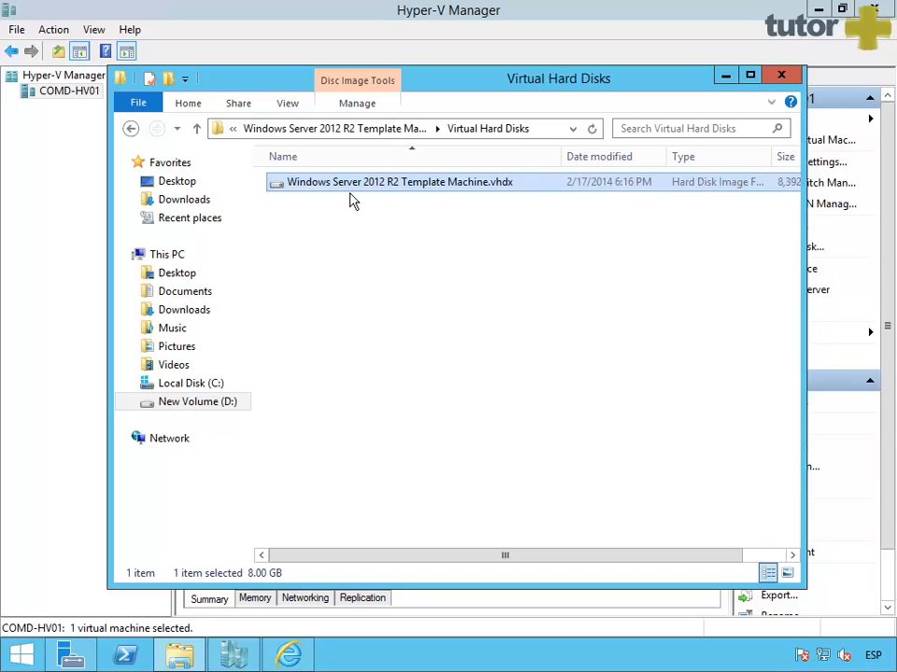
{"action": "right_click", "coordinate": [422, 191]}
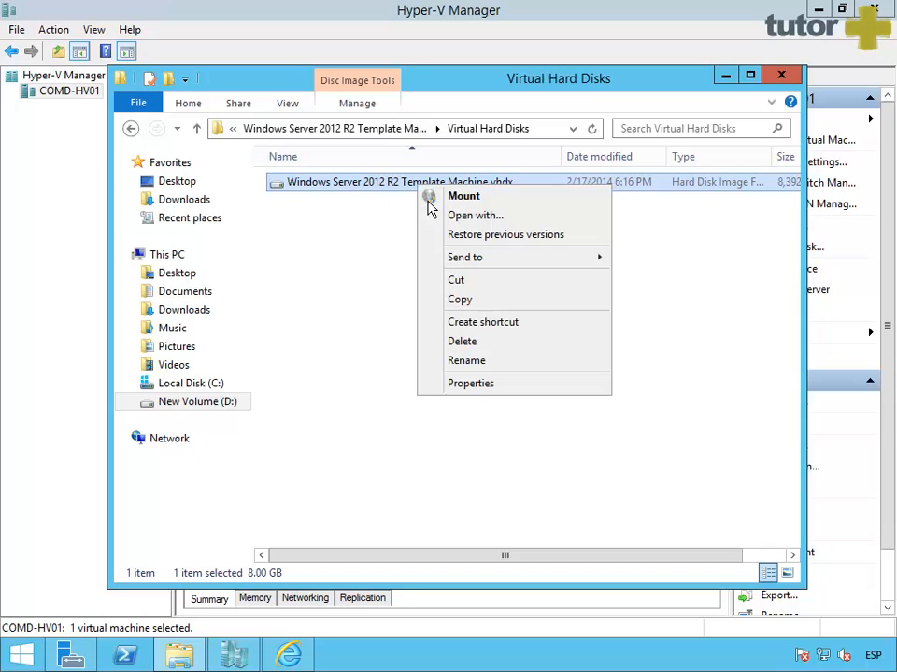
{"action": "left_click", "coordinate": [487, 301]}
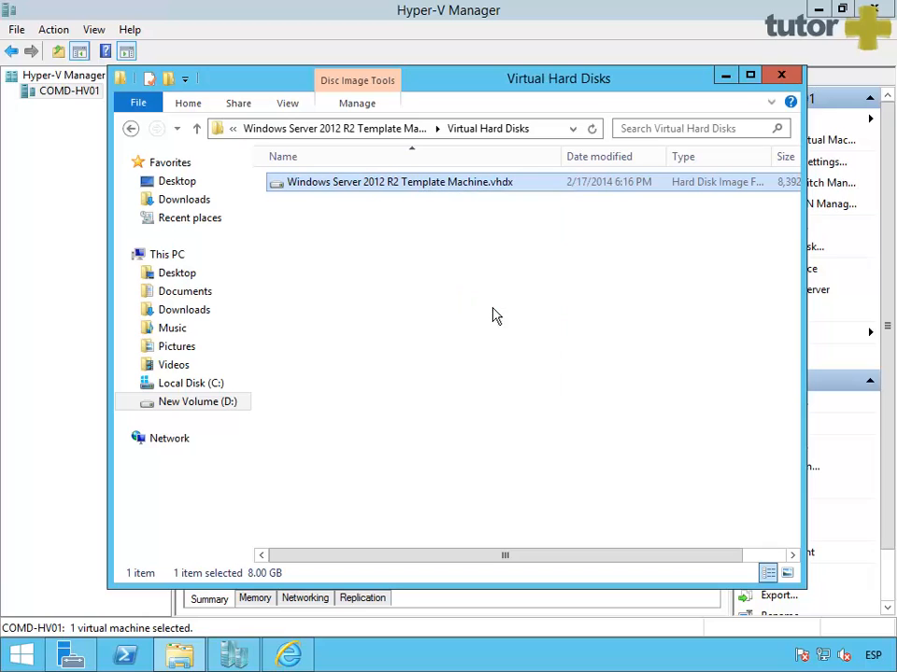
{"action": "left_click", "coordinate": [212, 403]}
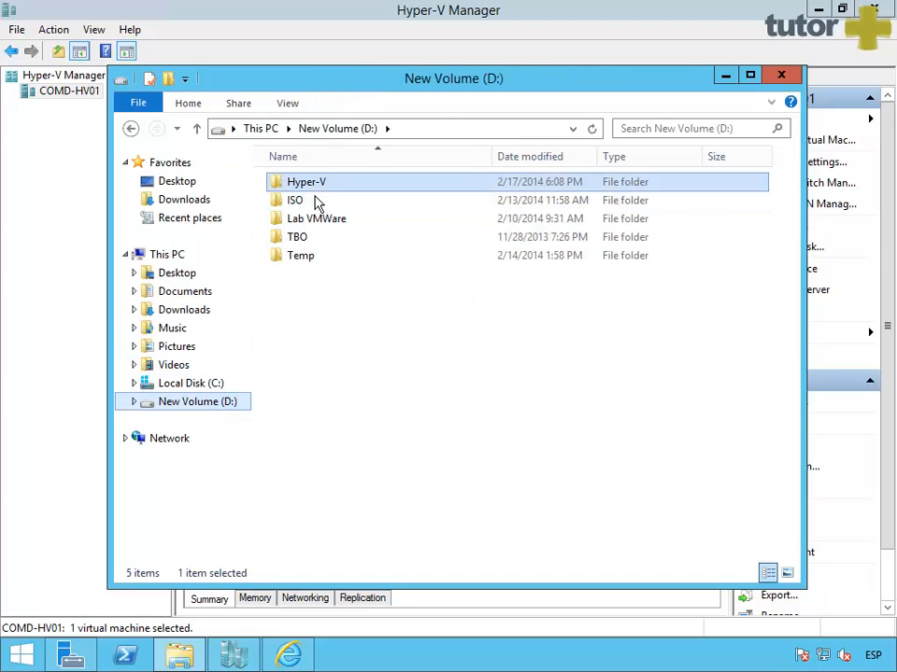
Step: Create a new folder named 'Test Clone' inside D:\Hyper-V
{"action": "key", "text": "Return"}
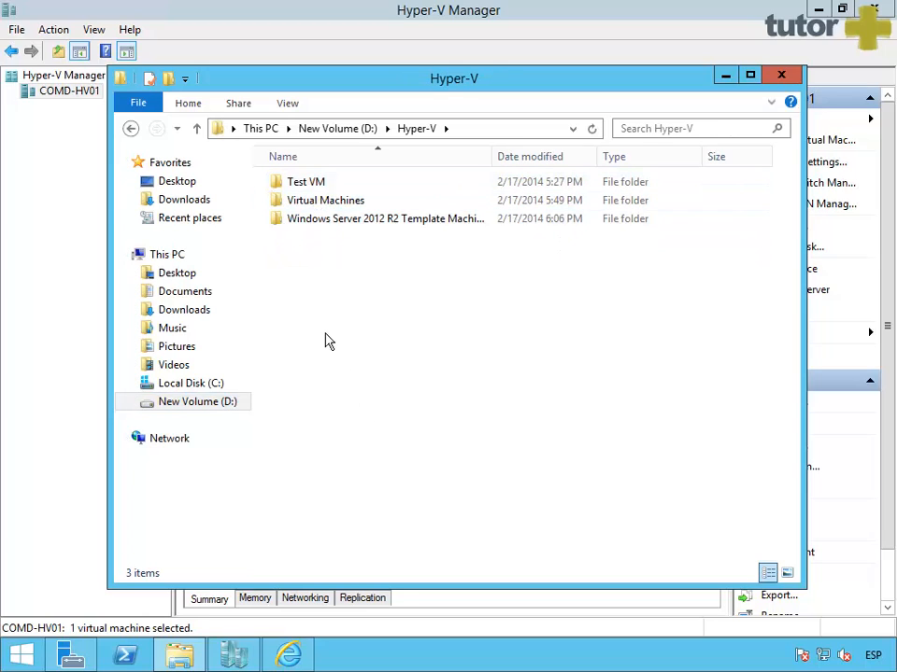
{"action": "right_click", "coordinate": [334, 299]}
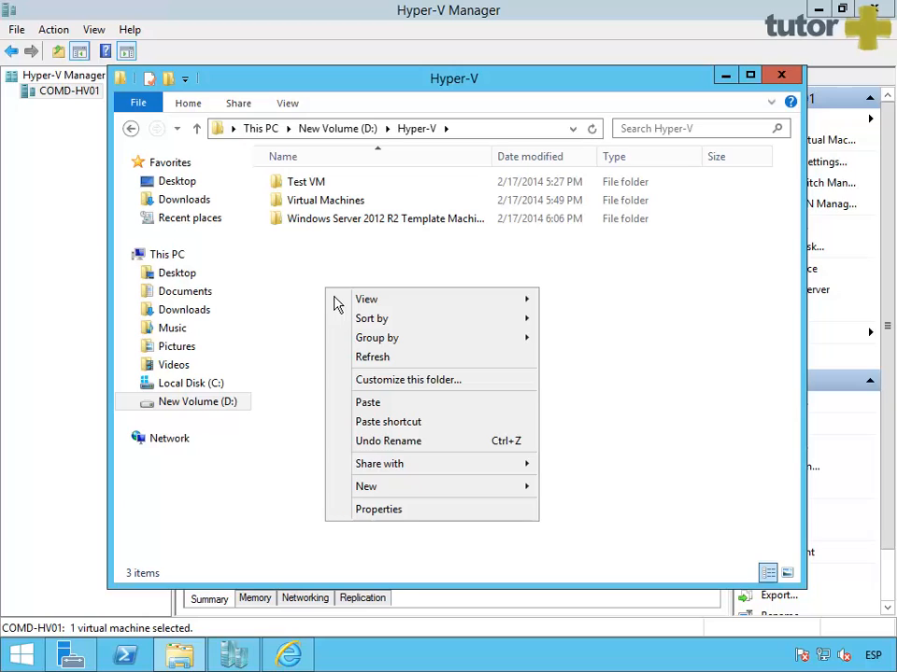
{"action": "mouse_move", "coordinate": [438, 499]}
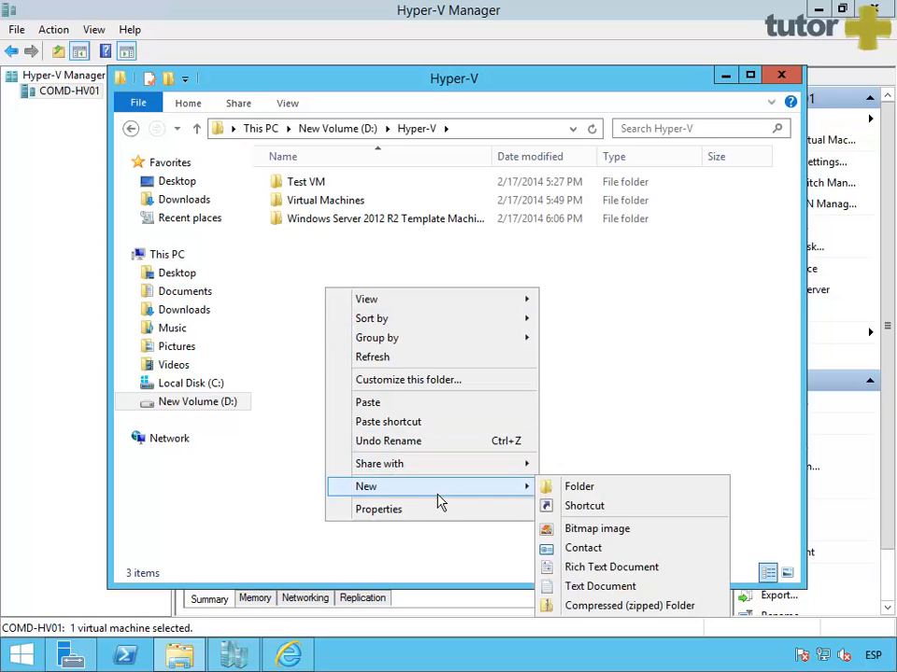
{"action": "left_click", "coordinate": [581, 486]}
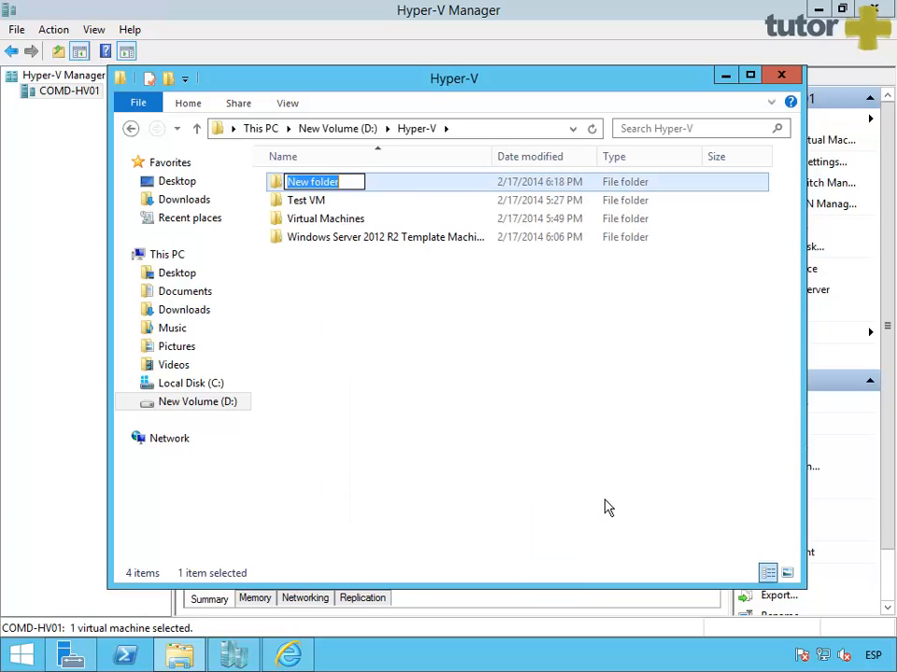
{"action": "type", "text": "Test "}
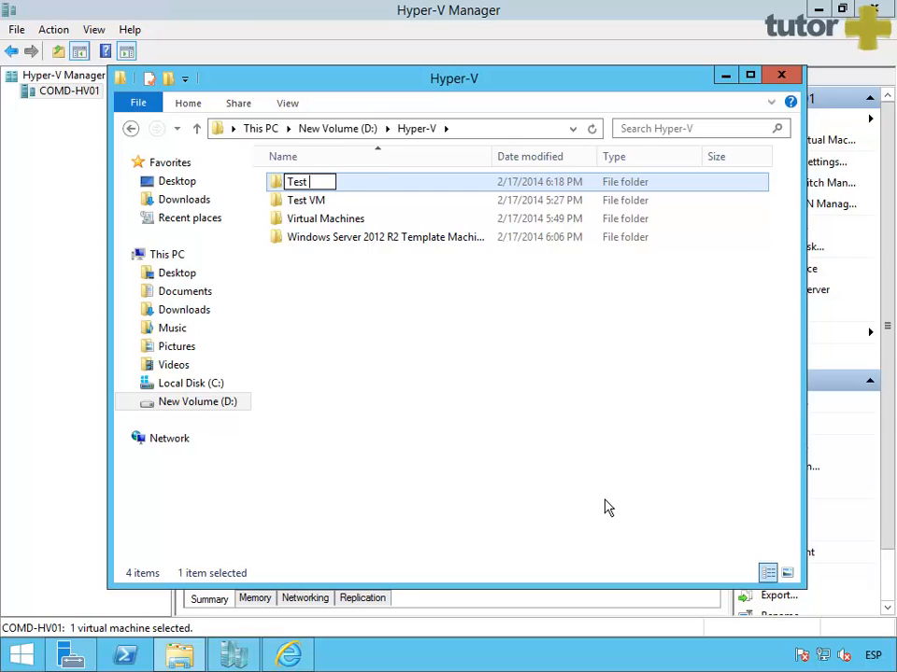
{"action": "type", "text": "Clone"}
{"action": "key", "text": "Return"}
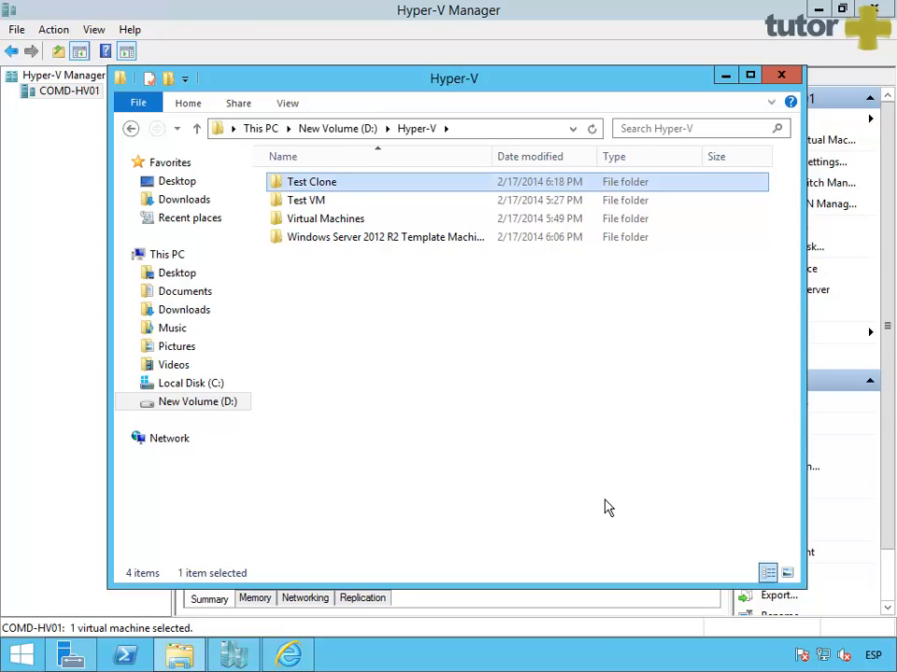
Step: Paste the copied template VHDX into the Test Clone folder
{"action": "double_click", "coordinate": [312, 187]}
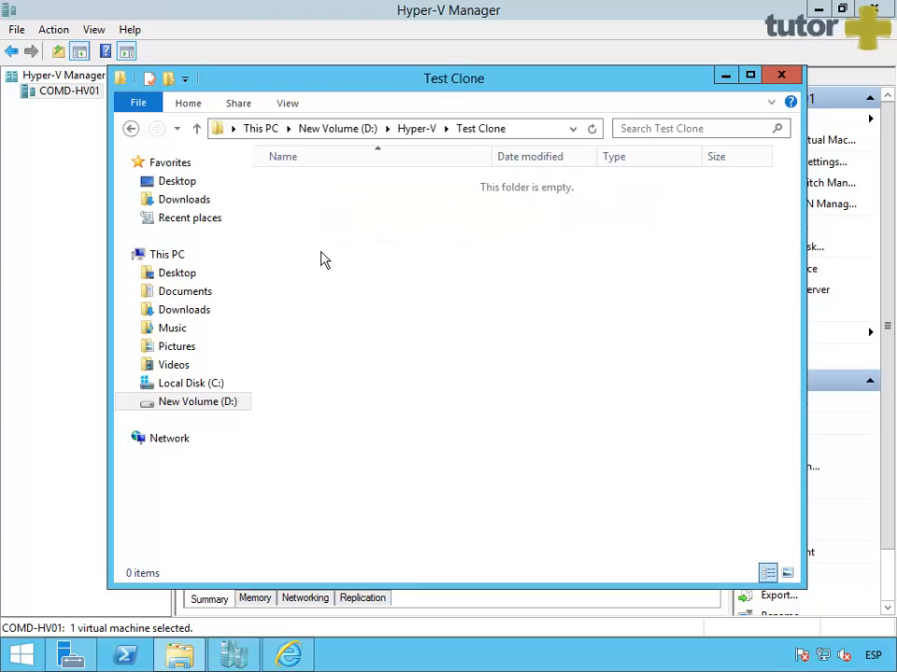
{"action": "right_click", "coordinate": [312, 243]}
{"action": "left_click", "coordinate": [387, 358]}
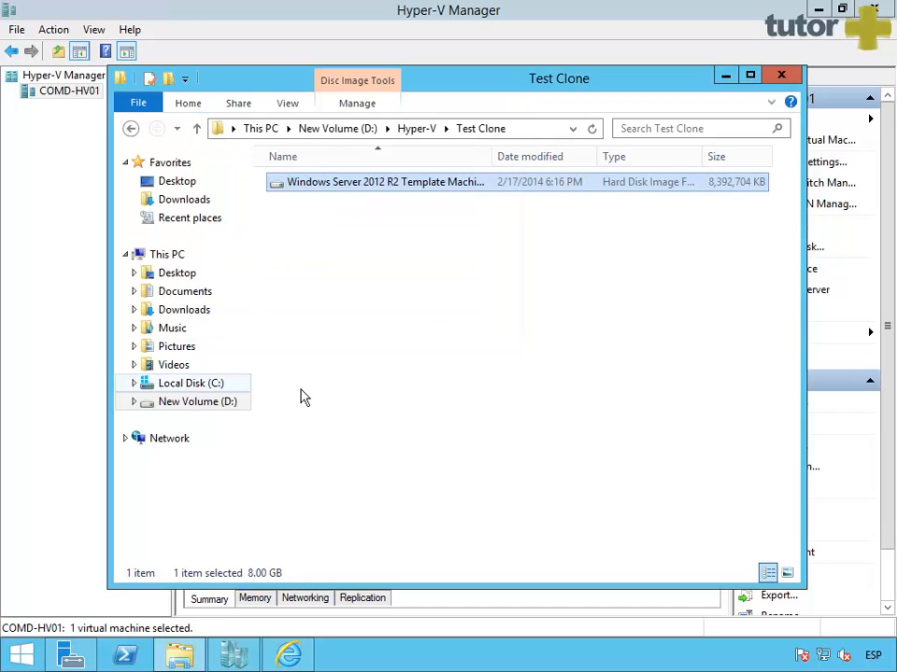
Step: Start a new VM on COMD-HV01 named 'Test Clone', stored in the D:\Hyper-V\Test Clone folder
{"action": "left_click", "coordinate": [781, 74]}
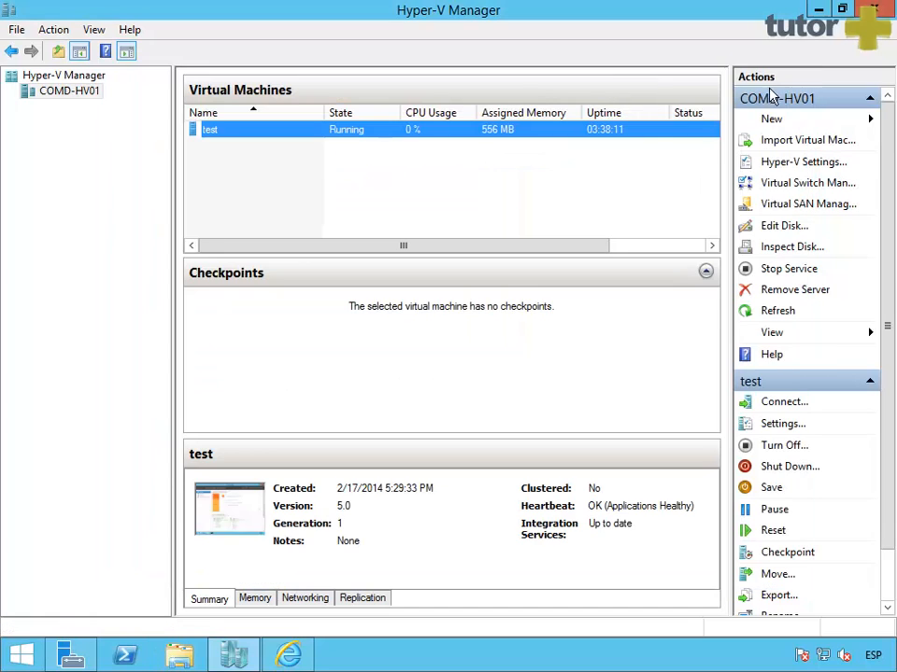
{"action": "right_click", "coordinate": [250, 181]}
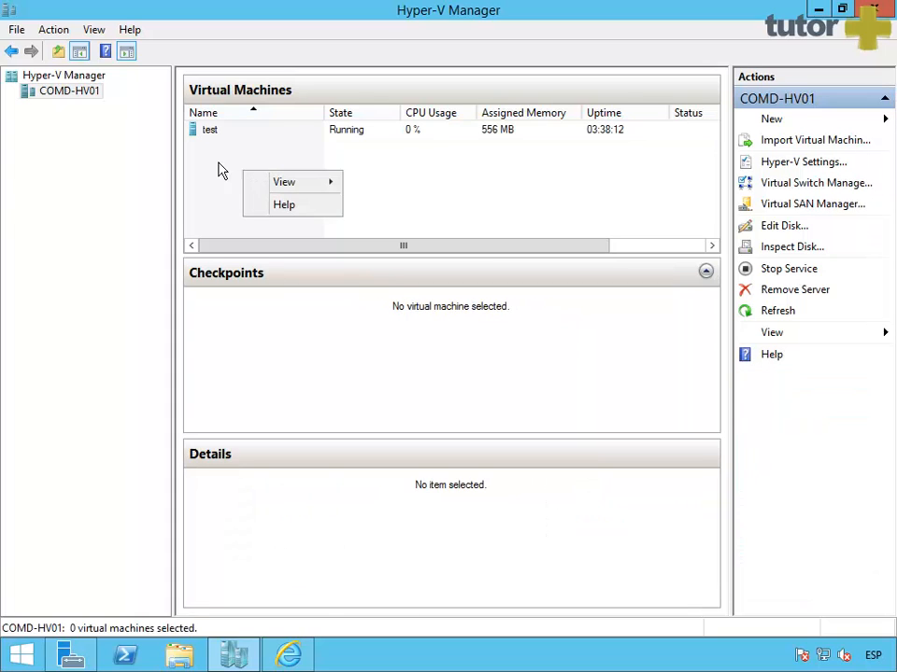
{"action": "left_click", "coordinate": [69, 101]}
{"action": "right_click", "coordinate": [69, 101]}
{"action": "mouse_move", "coordinate": [96, 97]}
{"action": "left_click", "coordinate": [345, 99]}
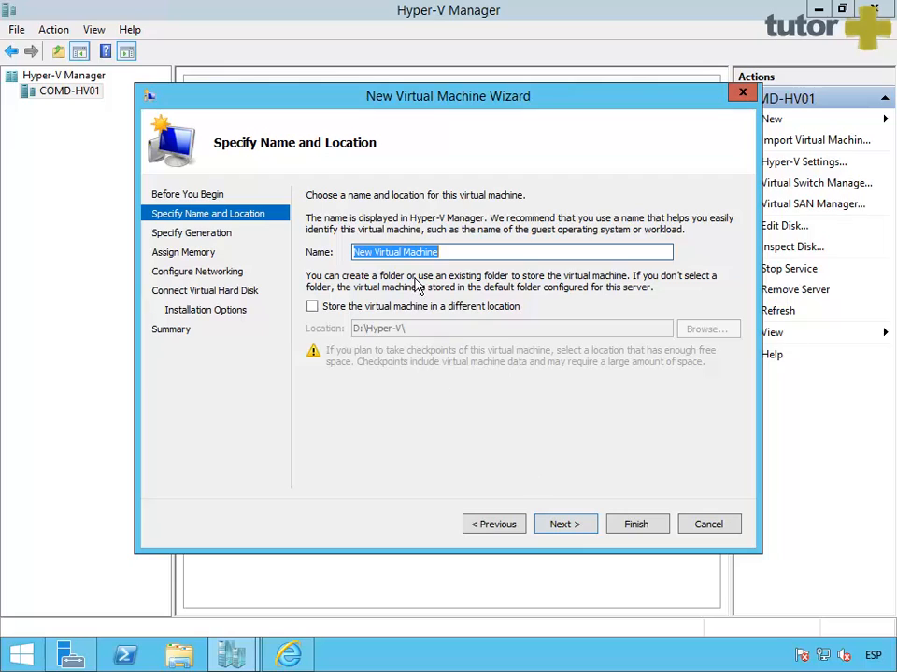
{"action": "type", "text": "Tes"}
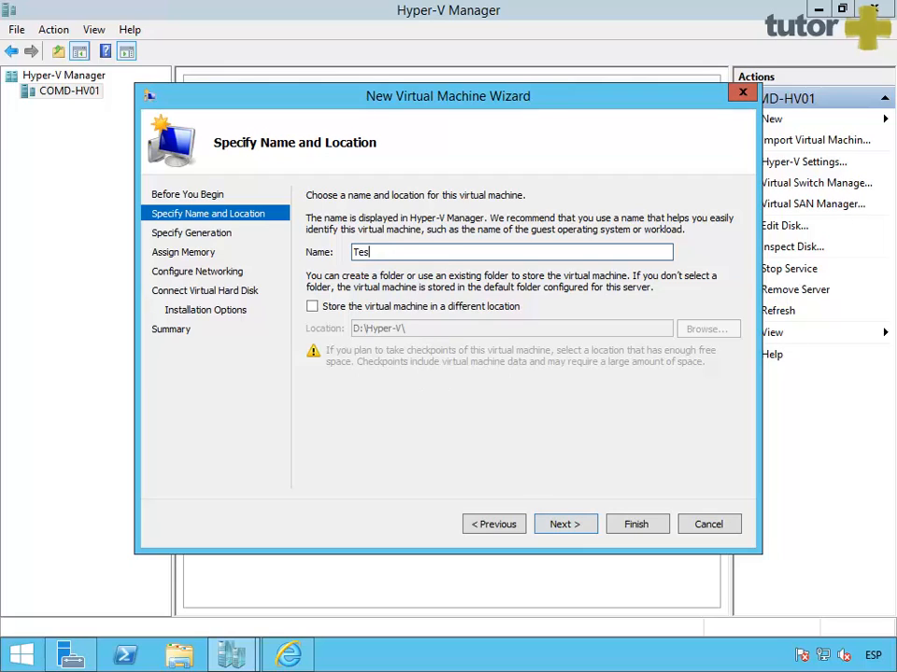
{"action": "type", "text": "t Clone"}
{"action": "left_click_drag", "start_coordinate": [427, 258], "coordinate": [353, 264]}
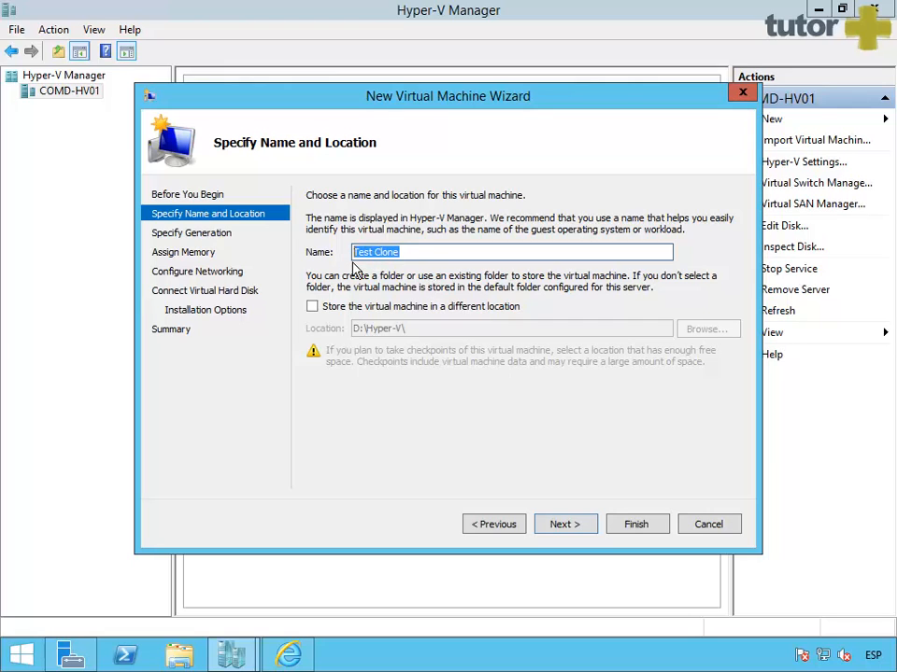
{"action": "left_click", "coordinate": [314, 307]}
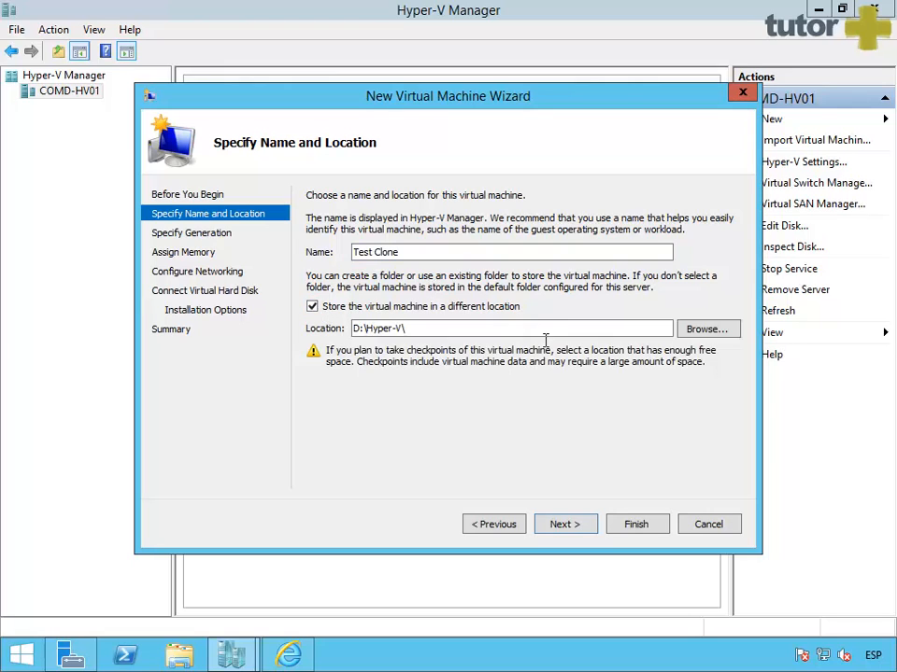
{"action": "left_click", "coordinate": [707, 330]}
{"action": "double_click", "coordinate": [347, 234]}
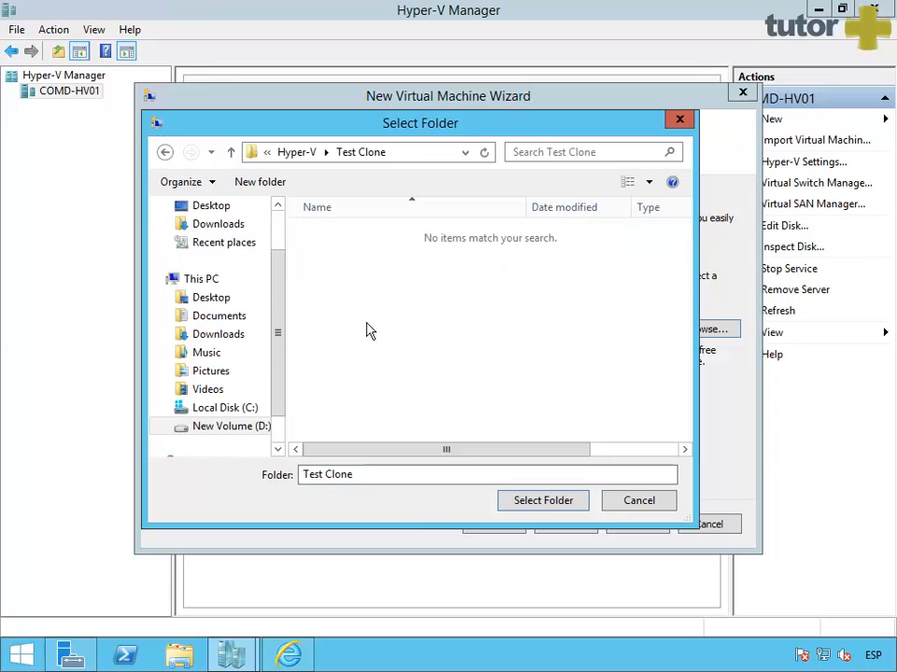
{"action": "left_click", "coordinate": [539, 504]}
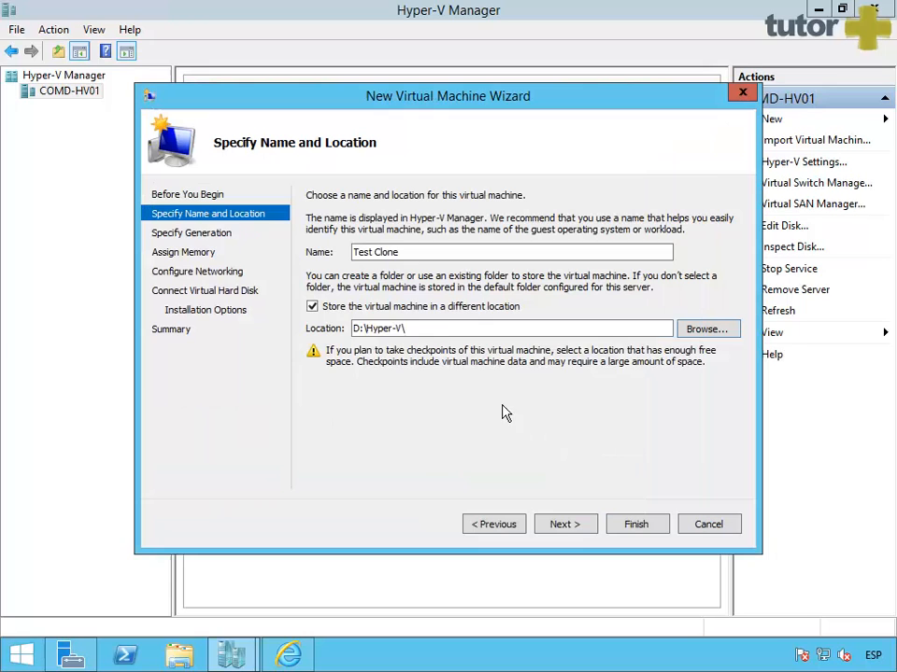
Step: Choose Generation 2 and 1024 MB startup memory with dynamic memory enabled
{"action": "left_click", "coordinate": [579, 528]}
{"action": "left_click", "coordinate": [346, 273]}
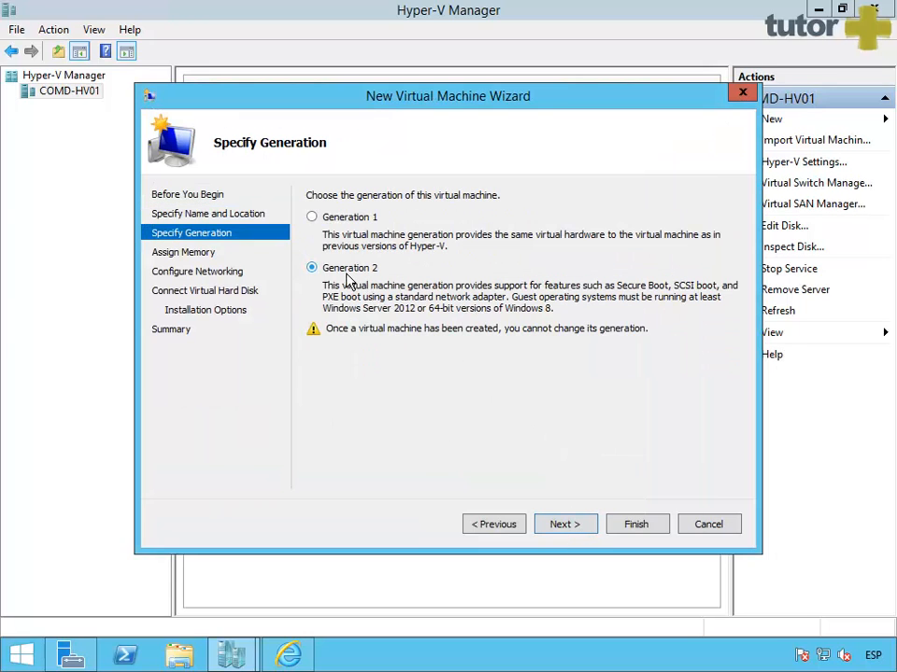
{"action": "left_click", "coordinate": [565, 524]}
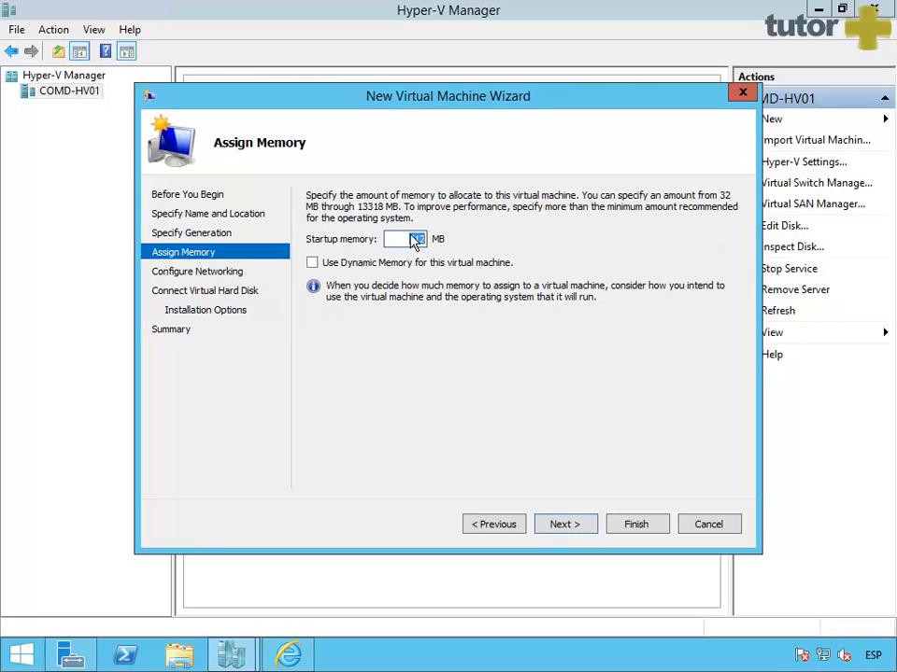
{"action": "type", "text": "1024"}
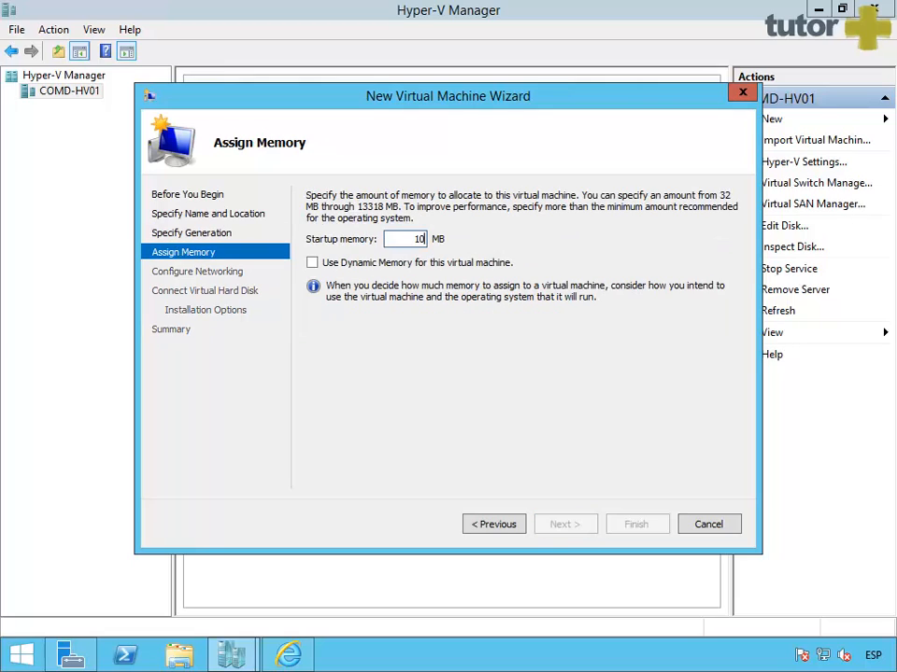
{"action": "left_click", "coordinate": [353, 263]}
Step: Connect the new VM's network adapter to the Máquinas Virtuales switch
{"action": "left_click", "coordinate": [577, 530]}
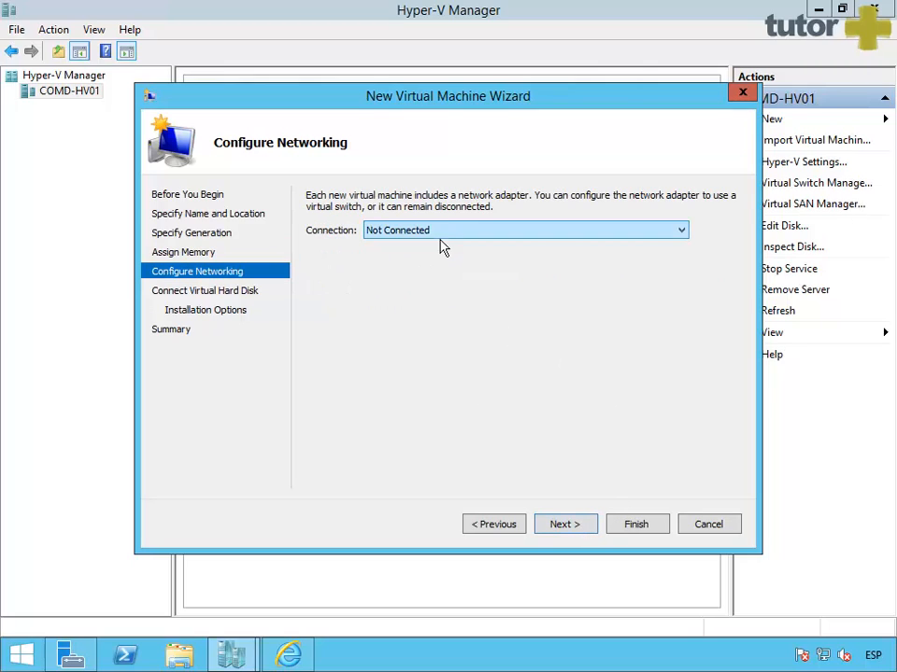
{"action": "left_click", "coordinate": [438, 234]}
{"action": "left_click", "coordinate": [418, 271]}
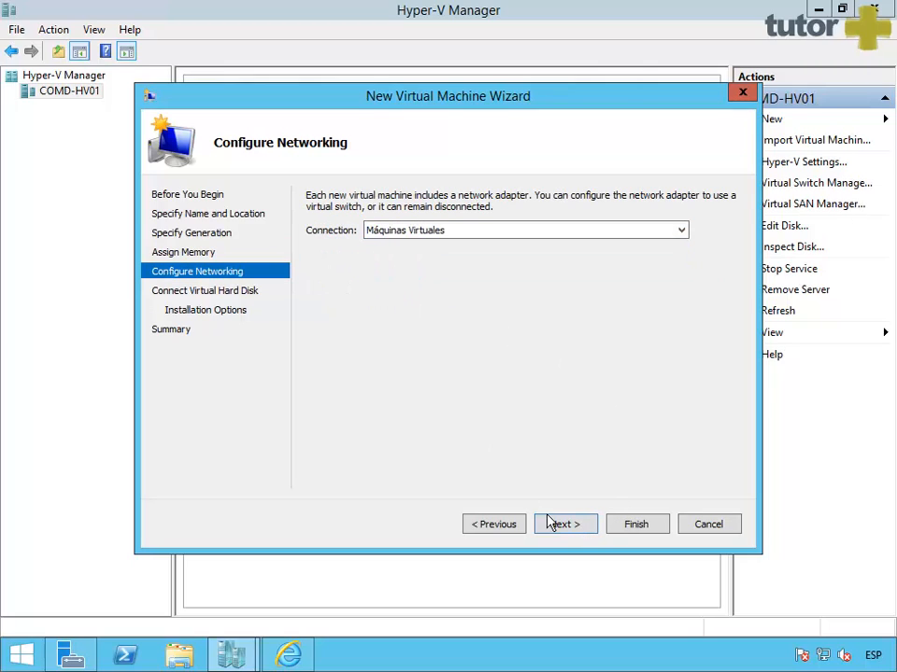
{"action": "left_click", "coordinate": [579, 528]}
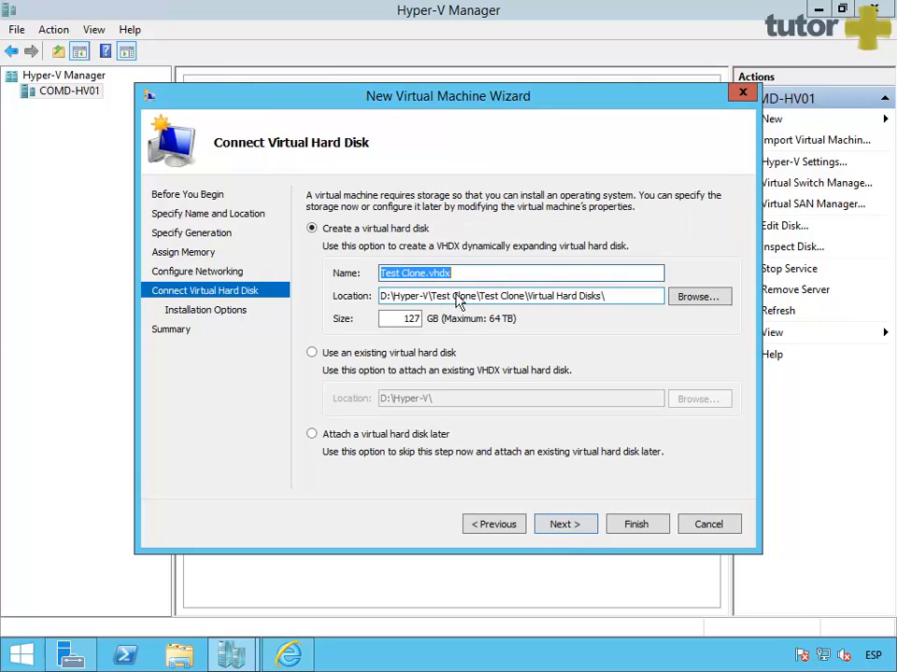
Step: Attach the copied template VHDX in the Test Clone folder as the existing virtual disk
{"action": "left_click", "coordinate": [321, 359]}
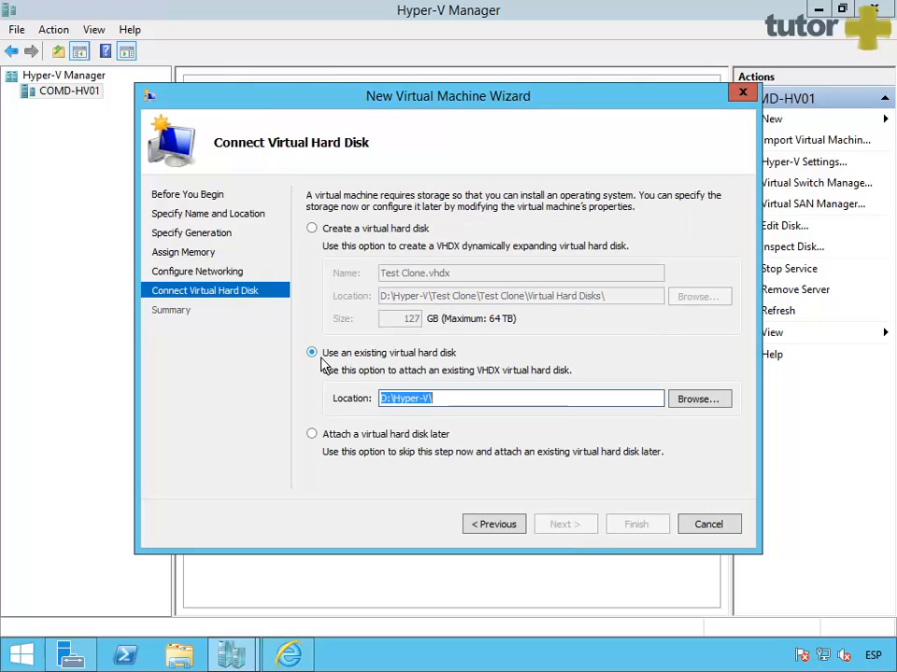
{"action": "left_click", "coordinate": [714, 402]}
{"action": "double_click", "coordinate": [347, 233]}
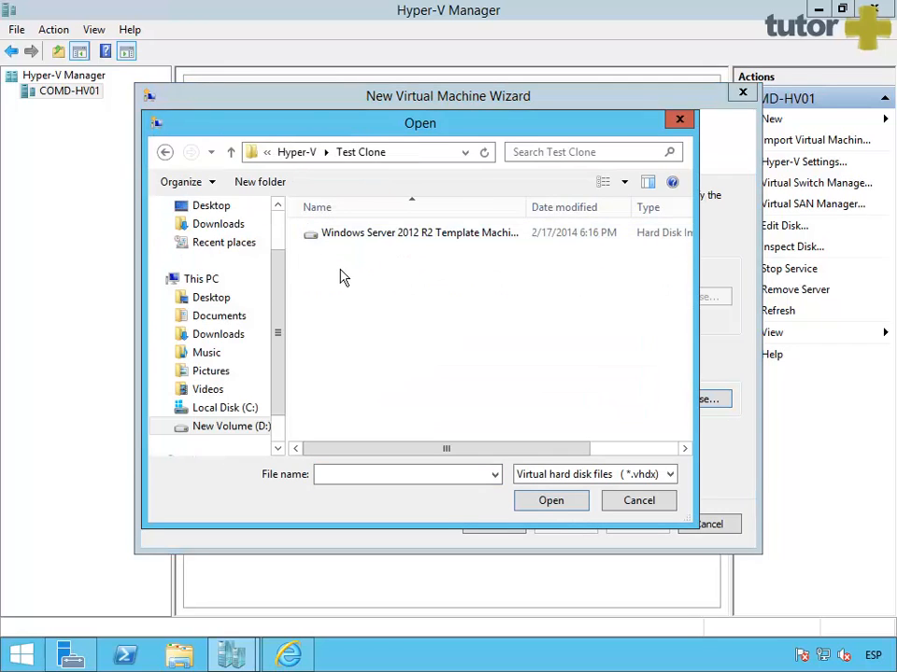
{"action": "left_click", "coordinate": [374, 234]}
{"action": "left_click", "coordinate": [550, 500]}
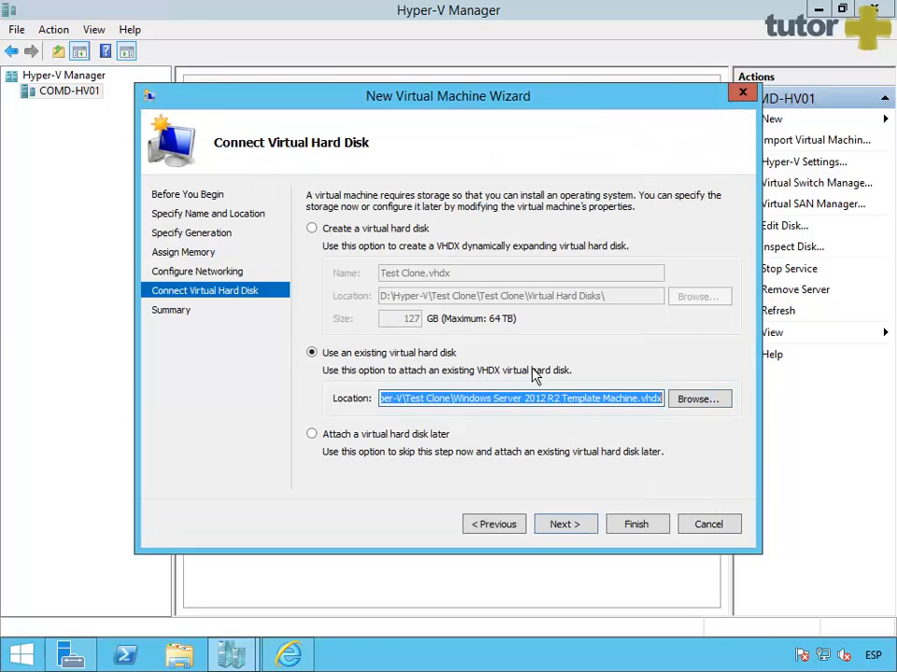
Step: Finish the wizard and view details of the 0x80070005 access-denied error
{"action": "left_click", "coordinate": [572, 529]}
{"action": "left_click", "coordinate": [645, 530]}
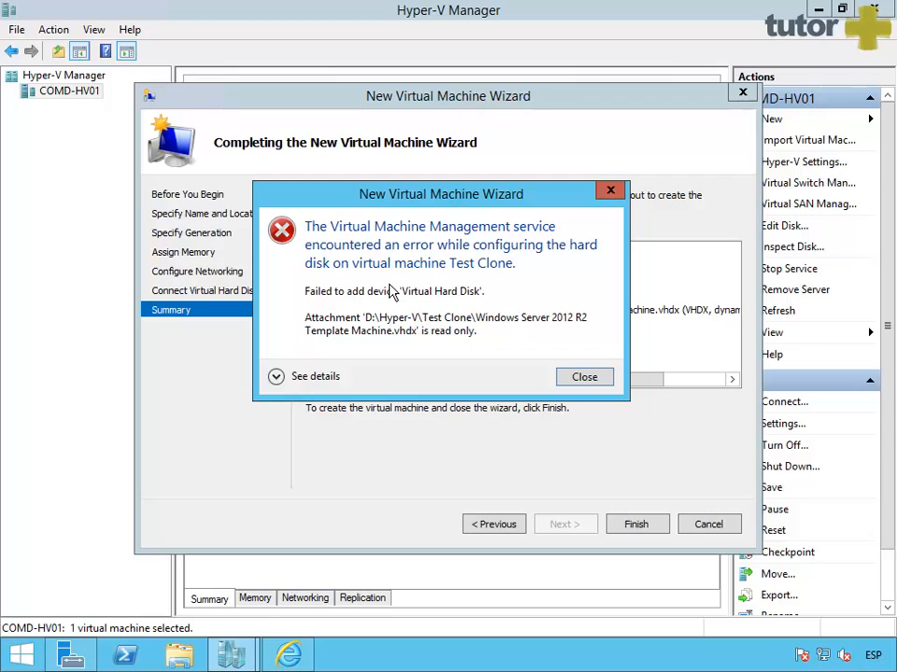
{"action": "left_click", "coordinate": [296, 386]}
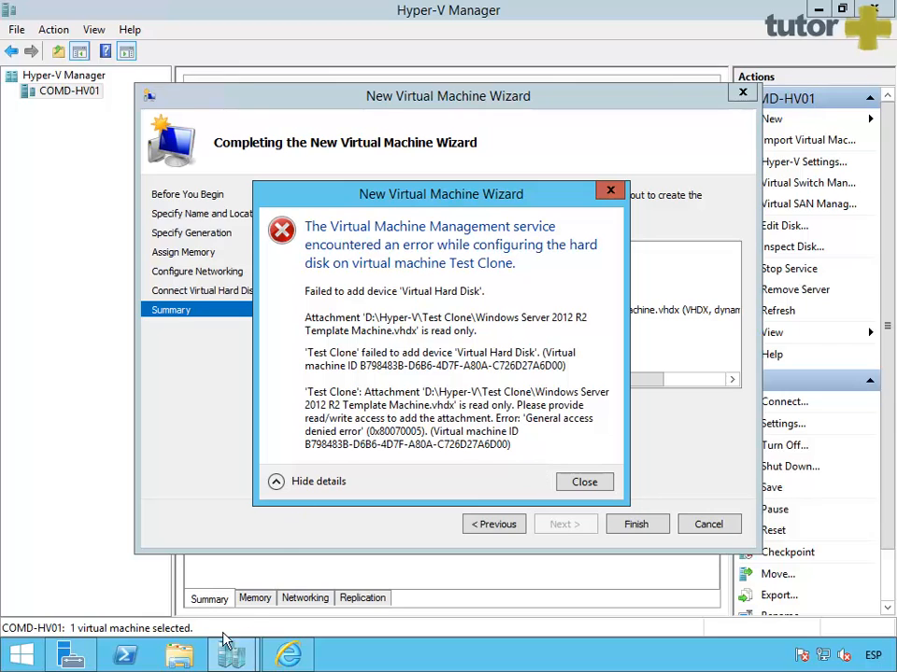
Step: Clear the Read-only attribute on the template VHDX copy in D:\Hyper-V\Test Clone
{"action": "left_click", "coordinate": [179, 655]}
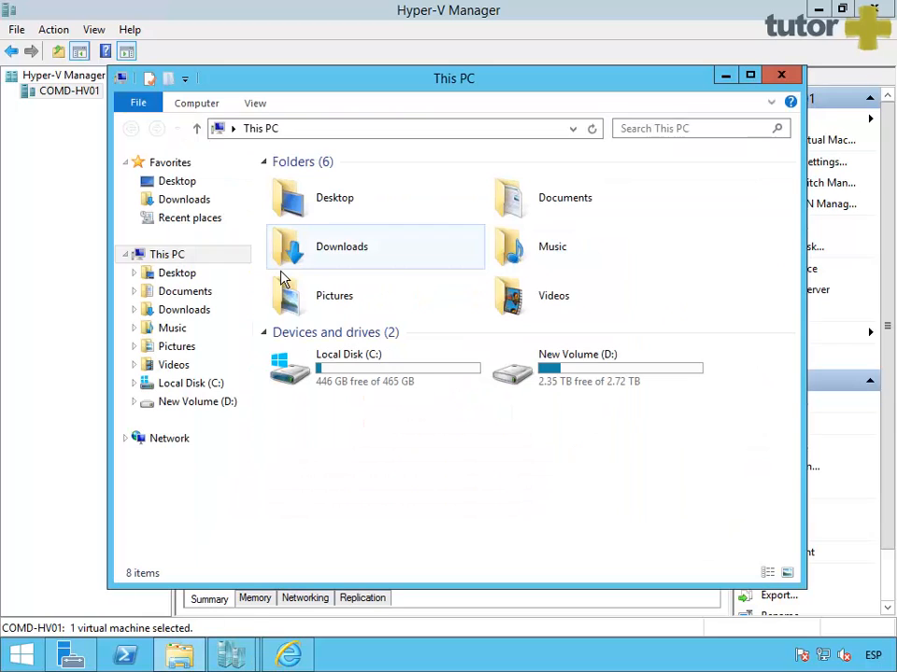
{"action": "double_click", "coordinate": [581, 384]}
{"action": "double_click", "coordinate": [320, 192]}
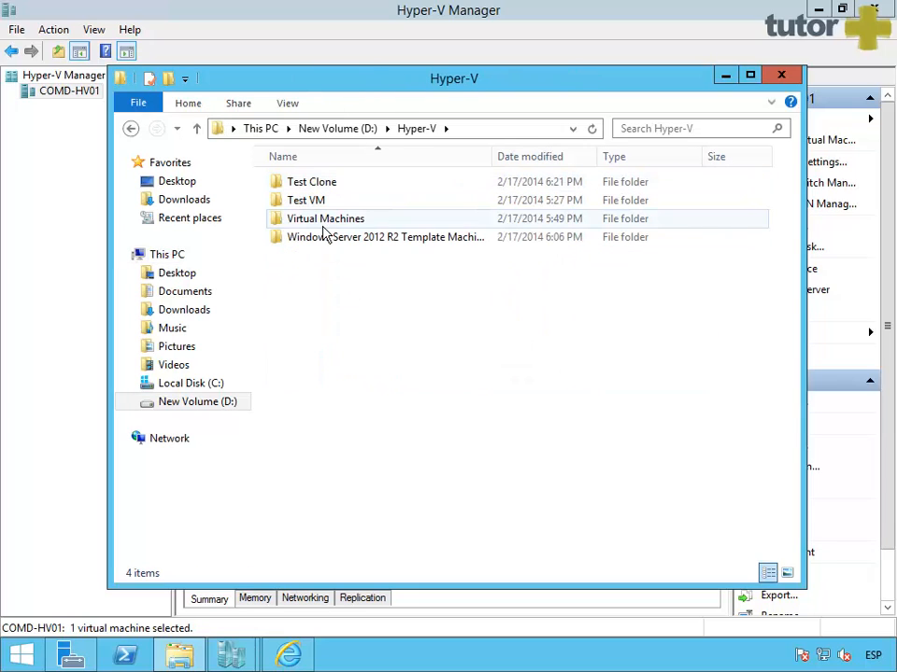
{"action": "double_click", "coordinate": [316, 183]}
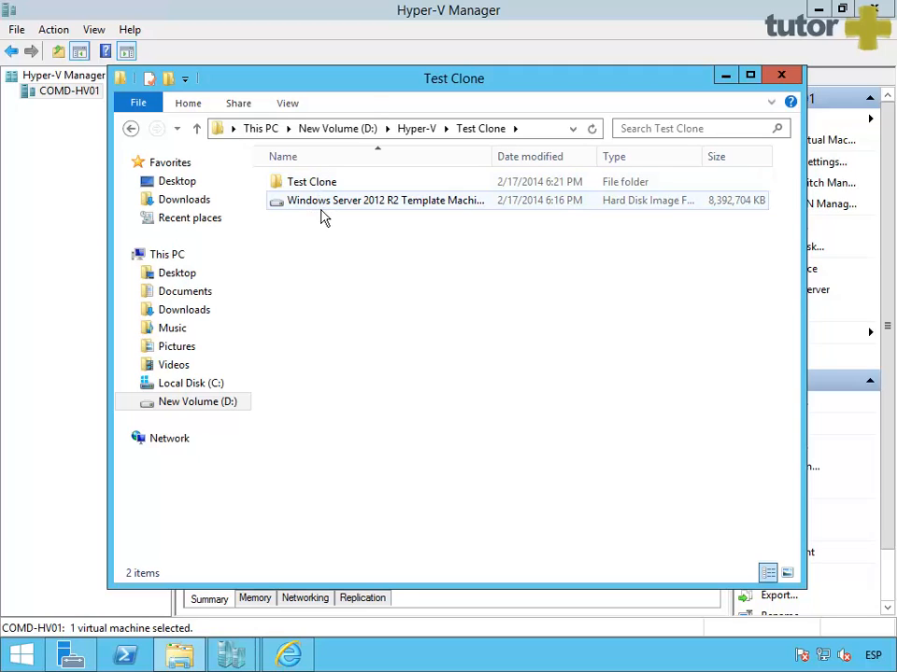
{"action": "left_click", "coordinate": [324, 216]}
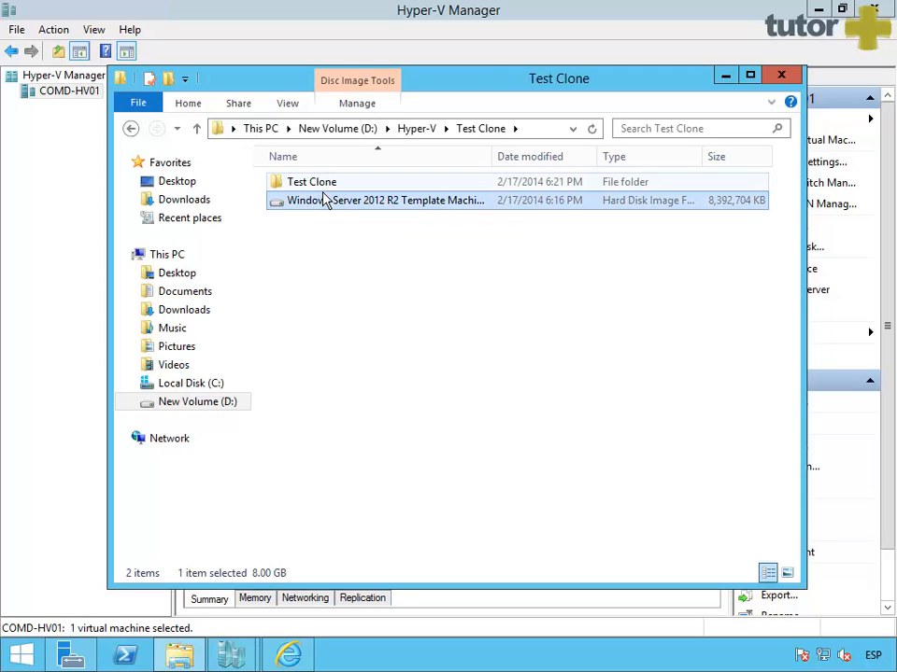
{"action": "right_click", "coordinate": [326, 222]}
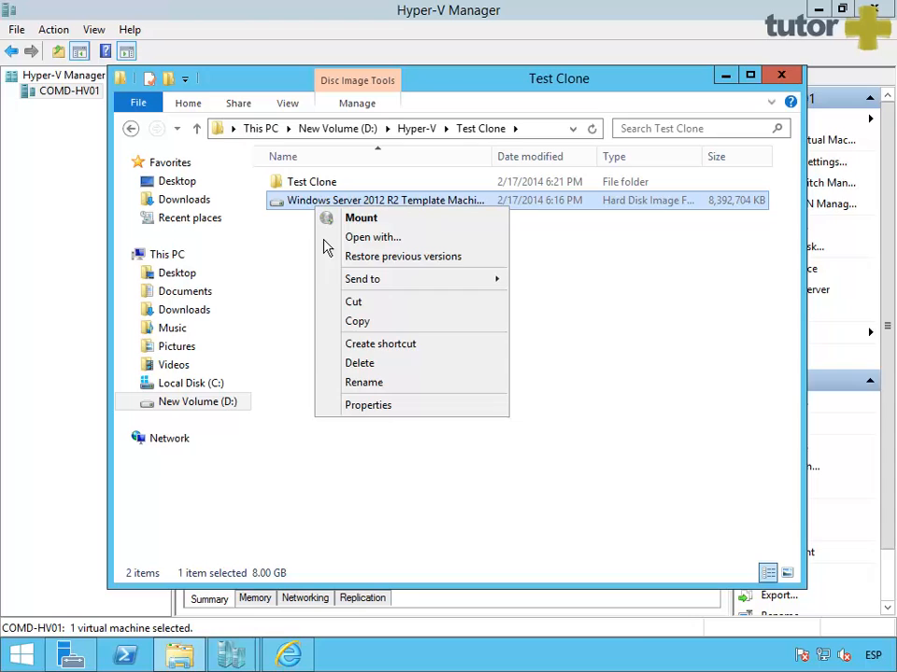
{"action": "left_click", "coordinate": [378, 406]}
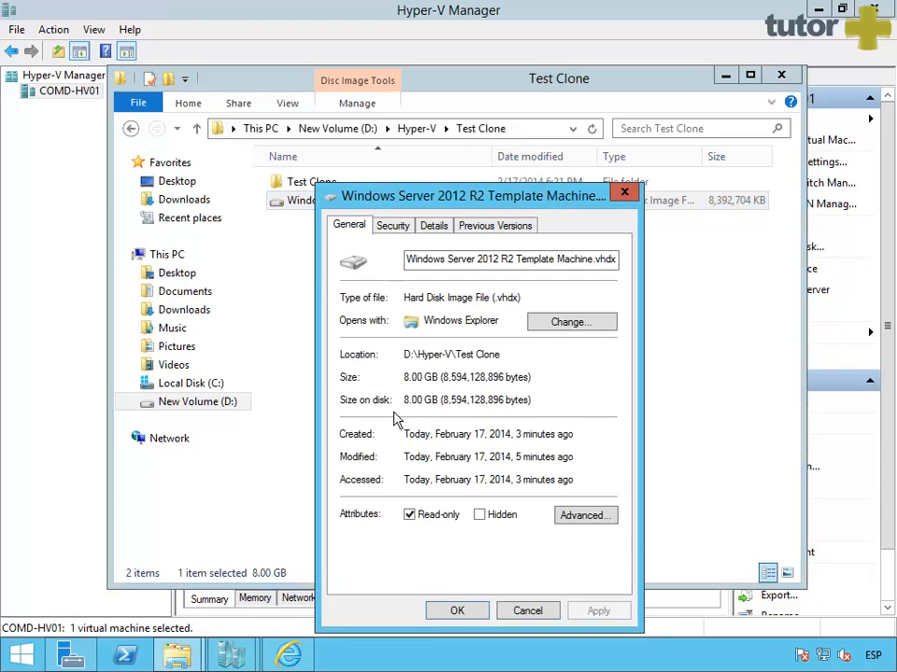
{"action": "left_click", "coordinate": [412, 517]}
{"action": "left_click", "coordinate": [457, 611]}
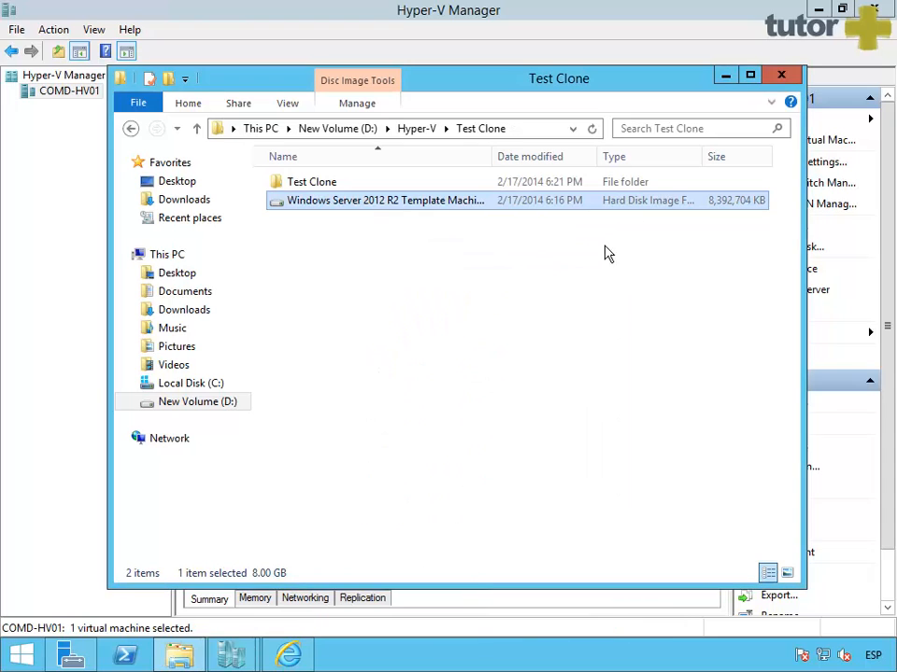
{"action": "left_click", "coordinate": [781, 75]}
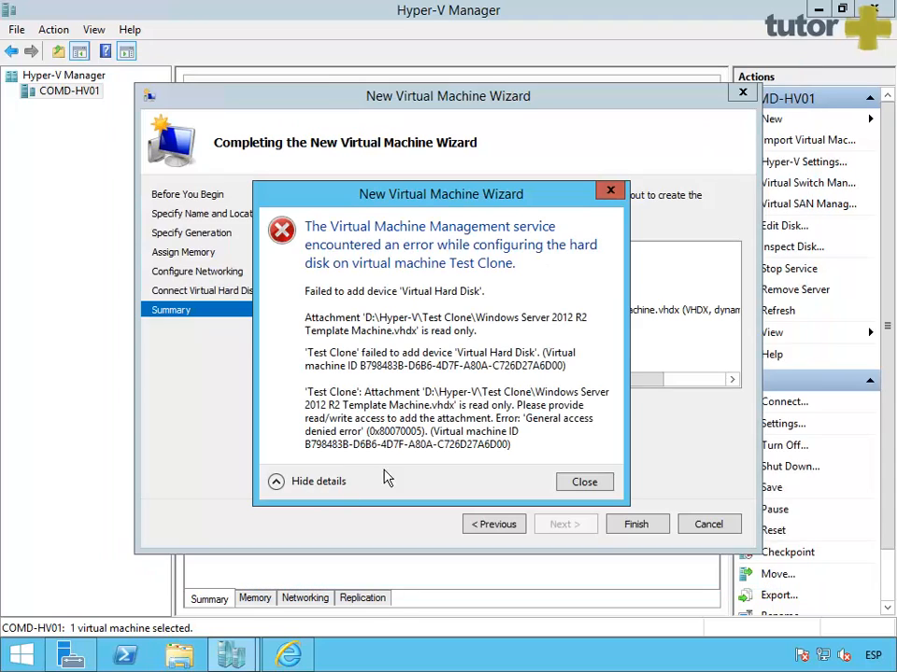
Step: Dismiss the error, complete the Test Clone wizard, and start the new VM
{"action": "left_click", "coordinate": [598, 487]}
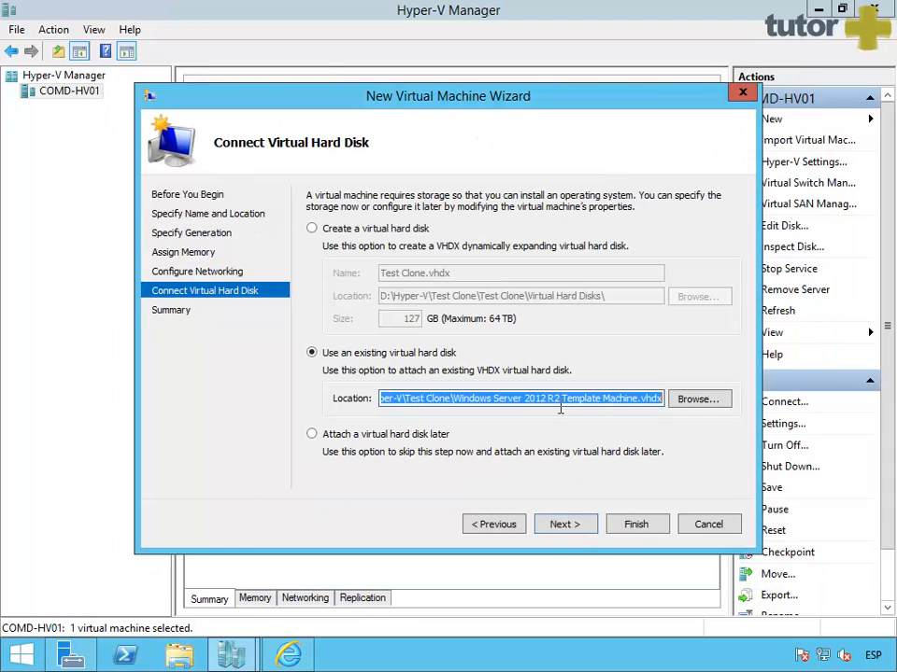
{"action": "left_click", "coordinate": [588, 534]}
{"action": "left_click", "coordinate": [633, 535]}
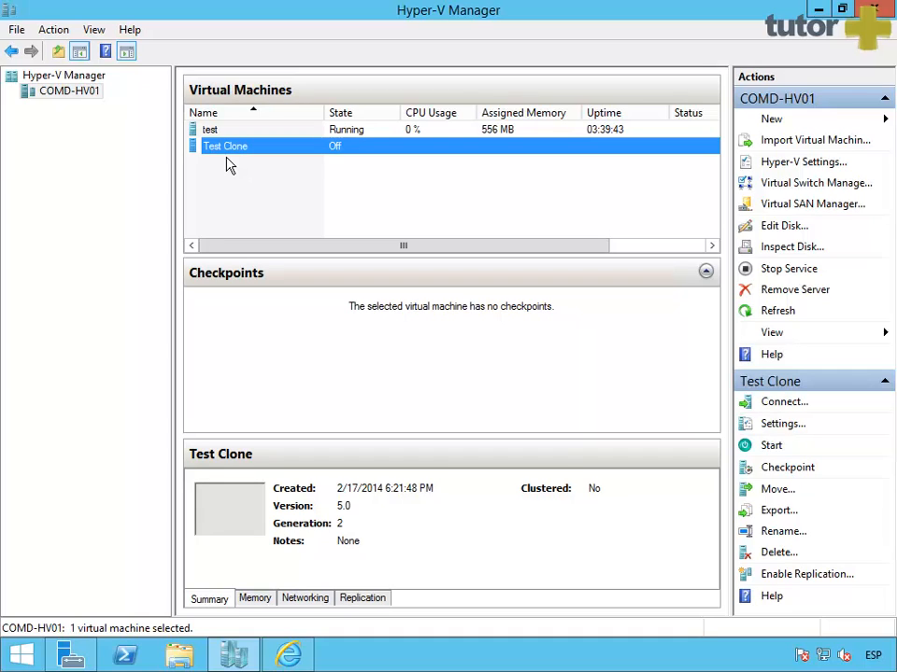
{"action": "right_click", "coordinate": [220, 150]}
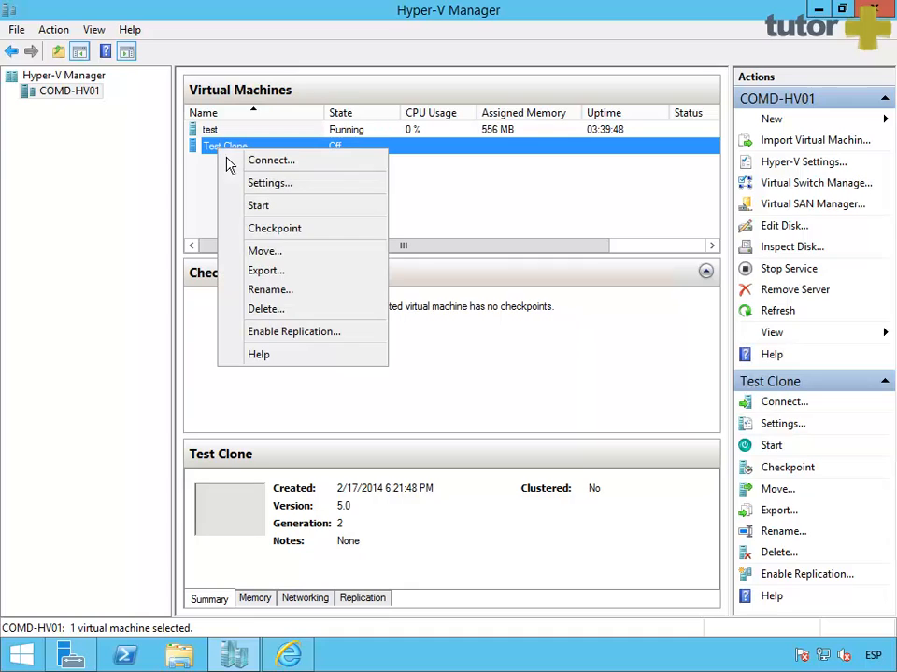
{"action": "left_click", "coordinate": [266, 207]}
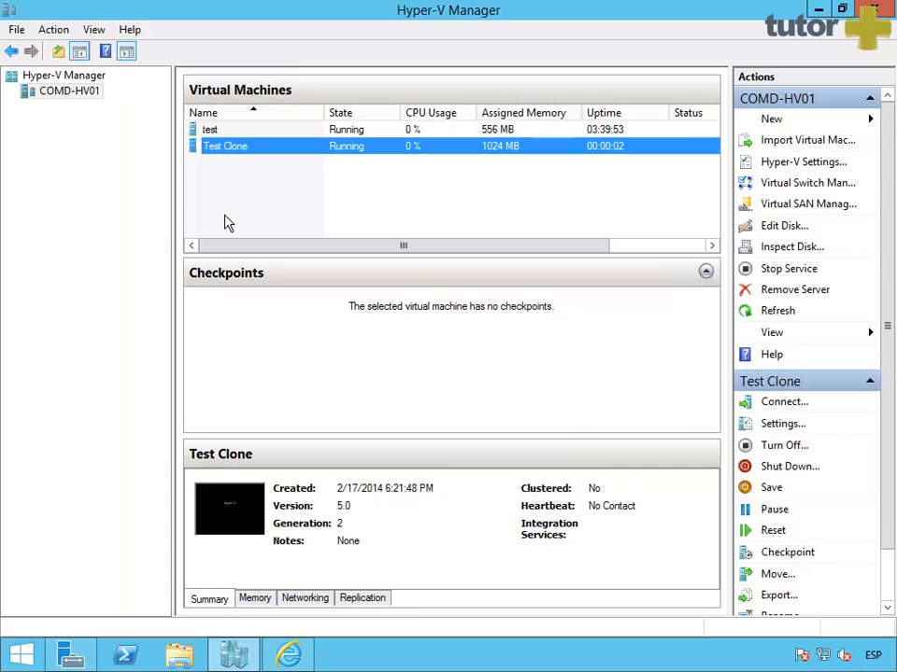
Step: Open Test Clone's console and maximize it while setup reaches the Settings page
{"action": "double_click", "coordinate": [234, 153]}
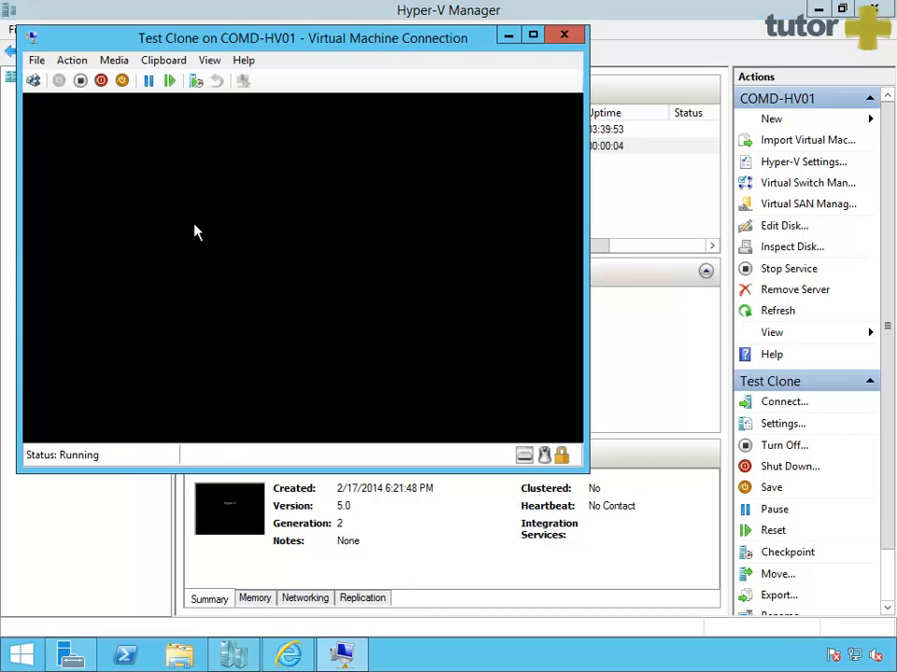
{"action": "left_click", "coordinate": [532, 34]}
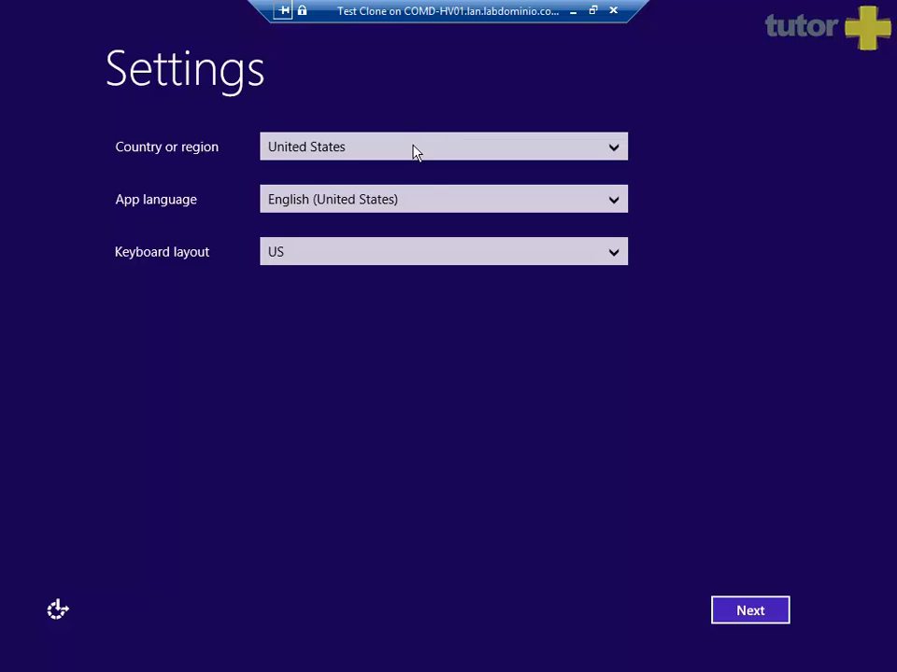
Step: Accept US regional settings and the licence, then set and confirm the Administrator password
{"action": "left_click", "coordinate": [762, 618]}
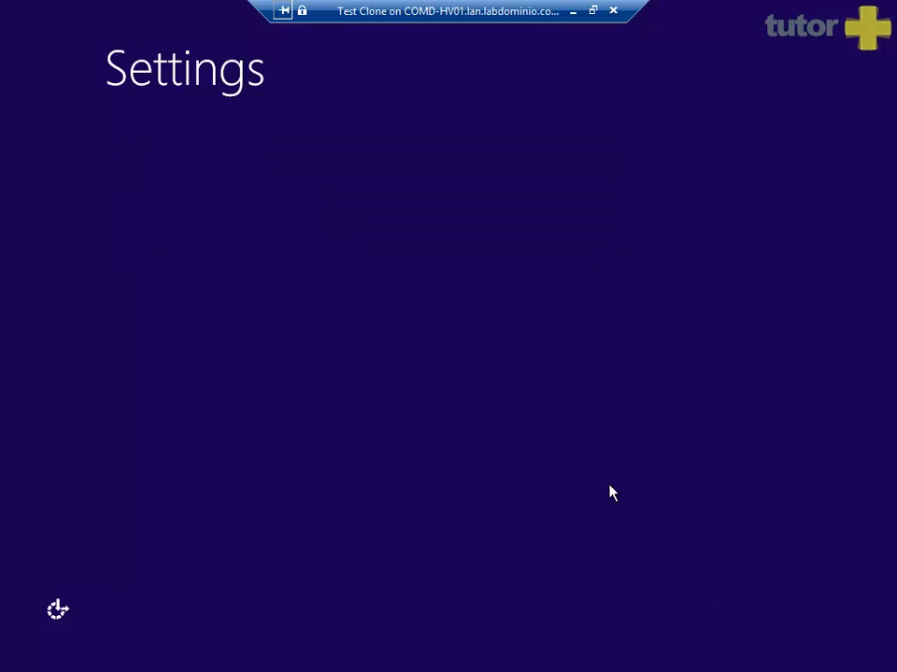
{"action": "left_click", "coordinate": [746, 629]}
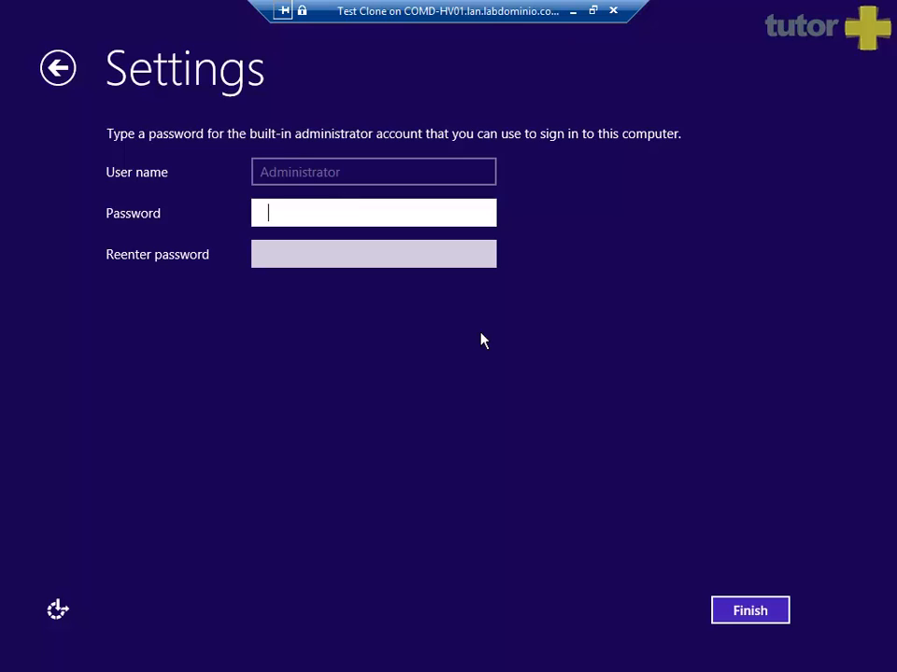
{"action": "type", "text": "••••••••"}
{"action": "key", "text": "Tab"}
{"action": "type", "text": "••••••••"}
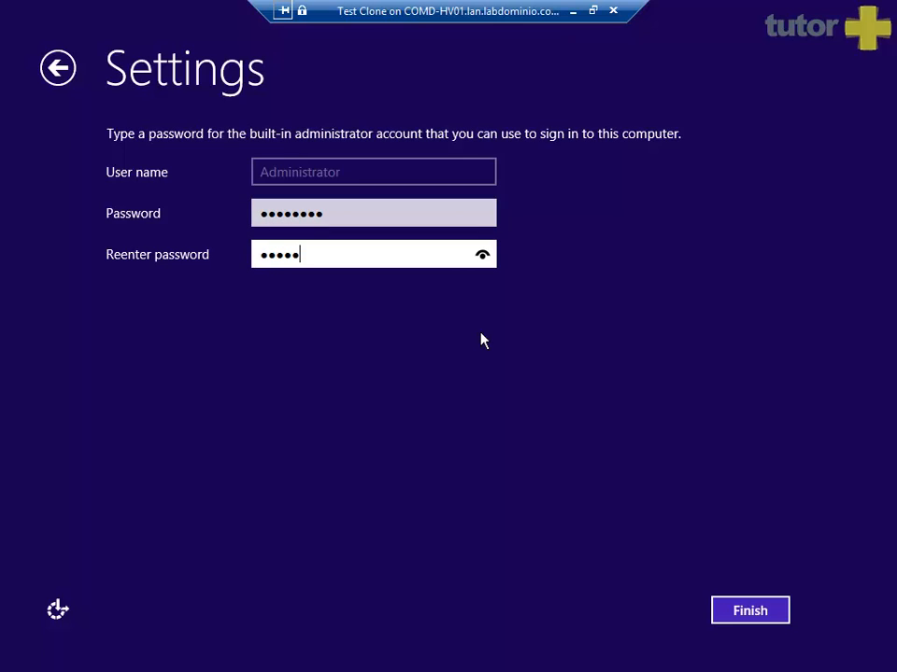
{"action": "key", "text": "Return"}
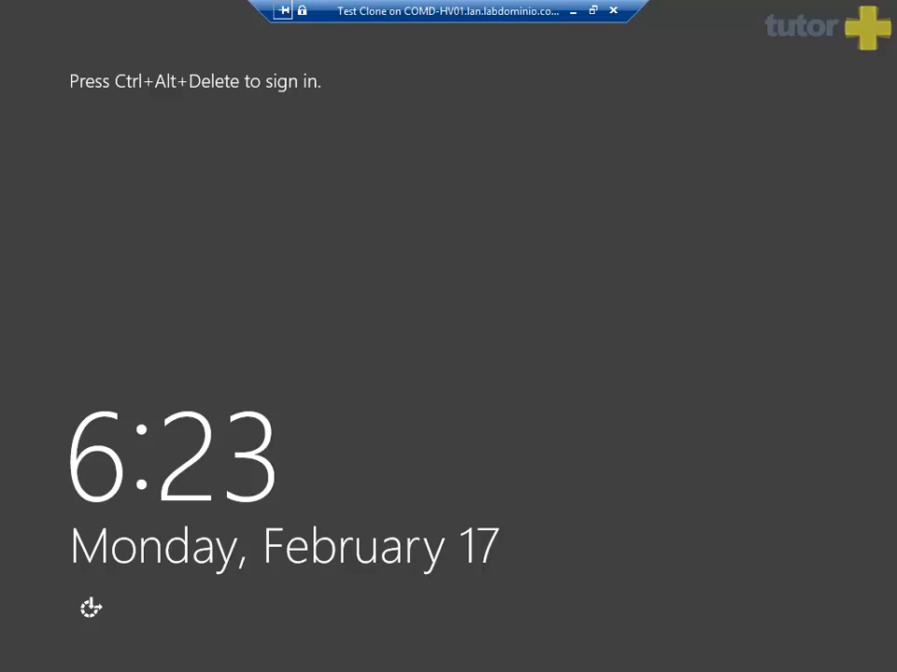
Step: Send Ctrl+Alt+Delete to Test Clone and sign in with the Administrator password
{"action": "double_click", "coordinate": [403, 17]}
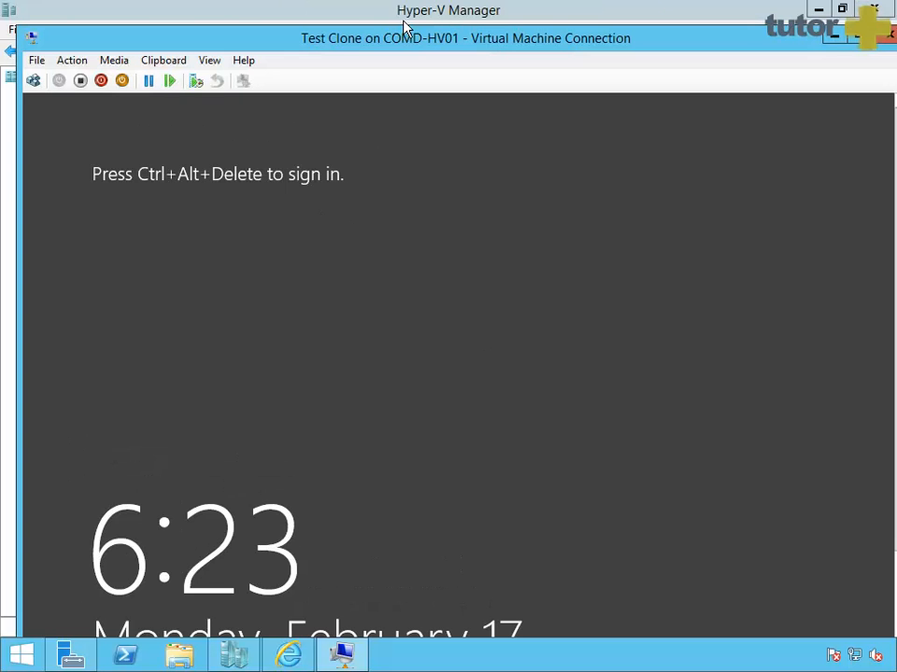
{"action": "left_click", "coordinate": [33, 81]}
{"action": "double_click", "coordinate": [250, 42]}
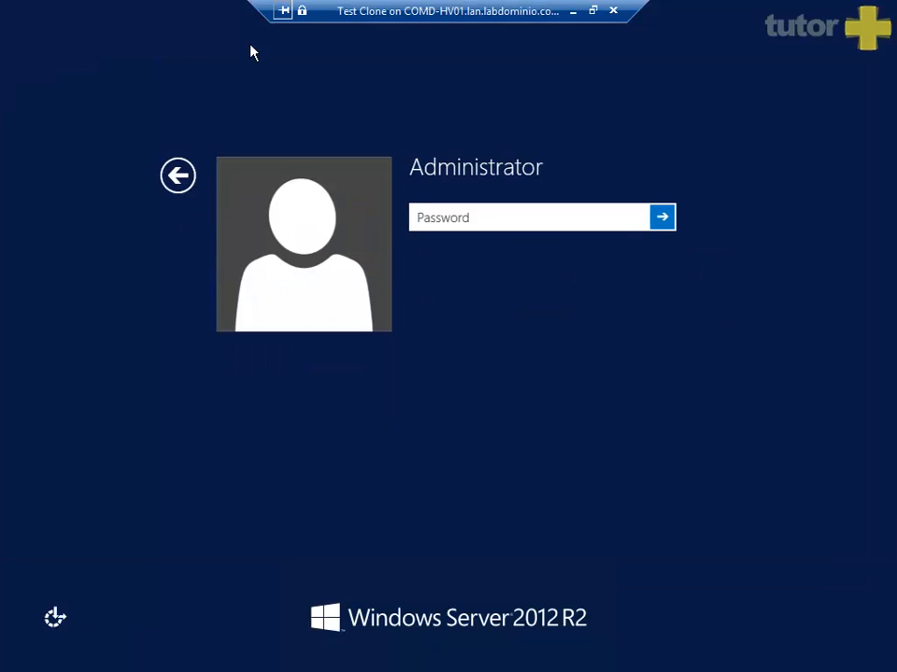
{"action": "type", "text": "Pa$$w0rd"}
{"action": "key", "text": "Return"}
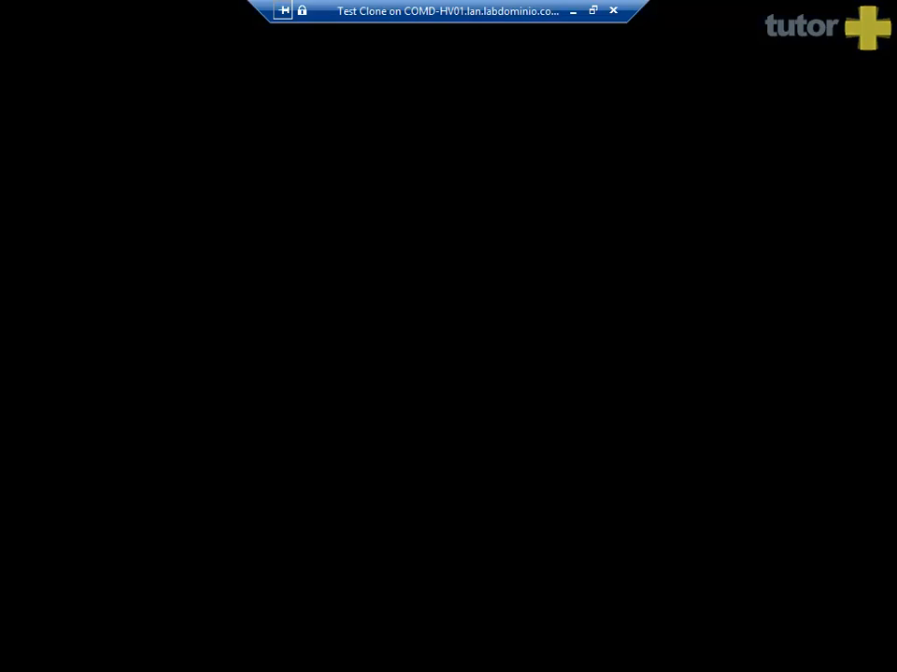